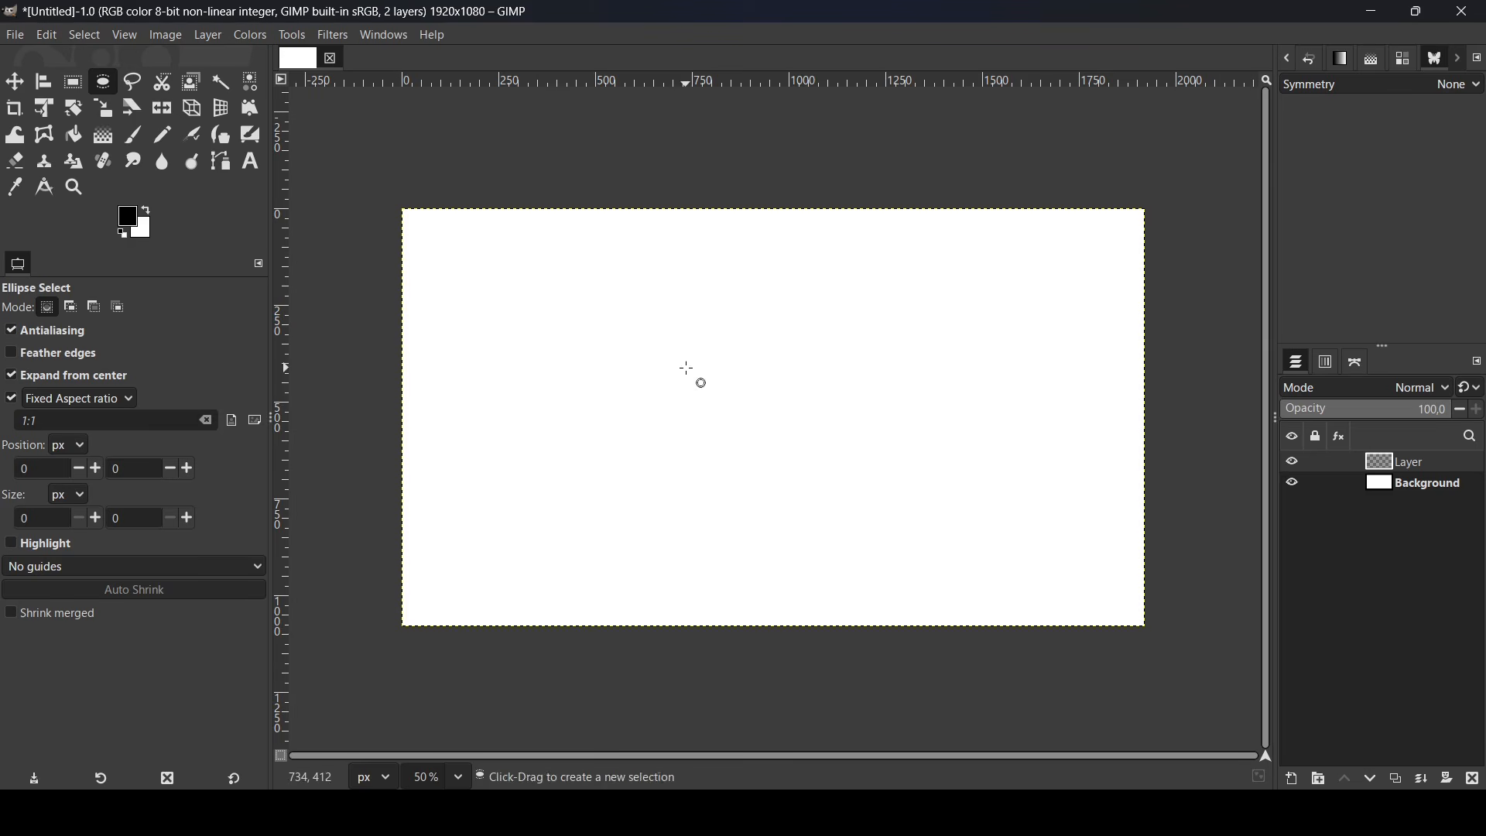
Draw a circular selection from its center on the canvas, left of the middle, and set its size to 700 px.
left_click_drag(687, 366, 825, 477)
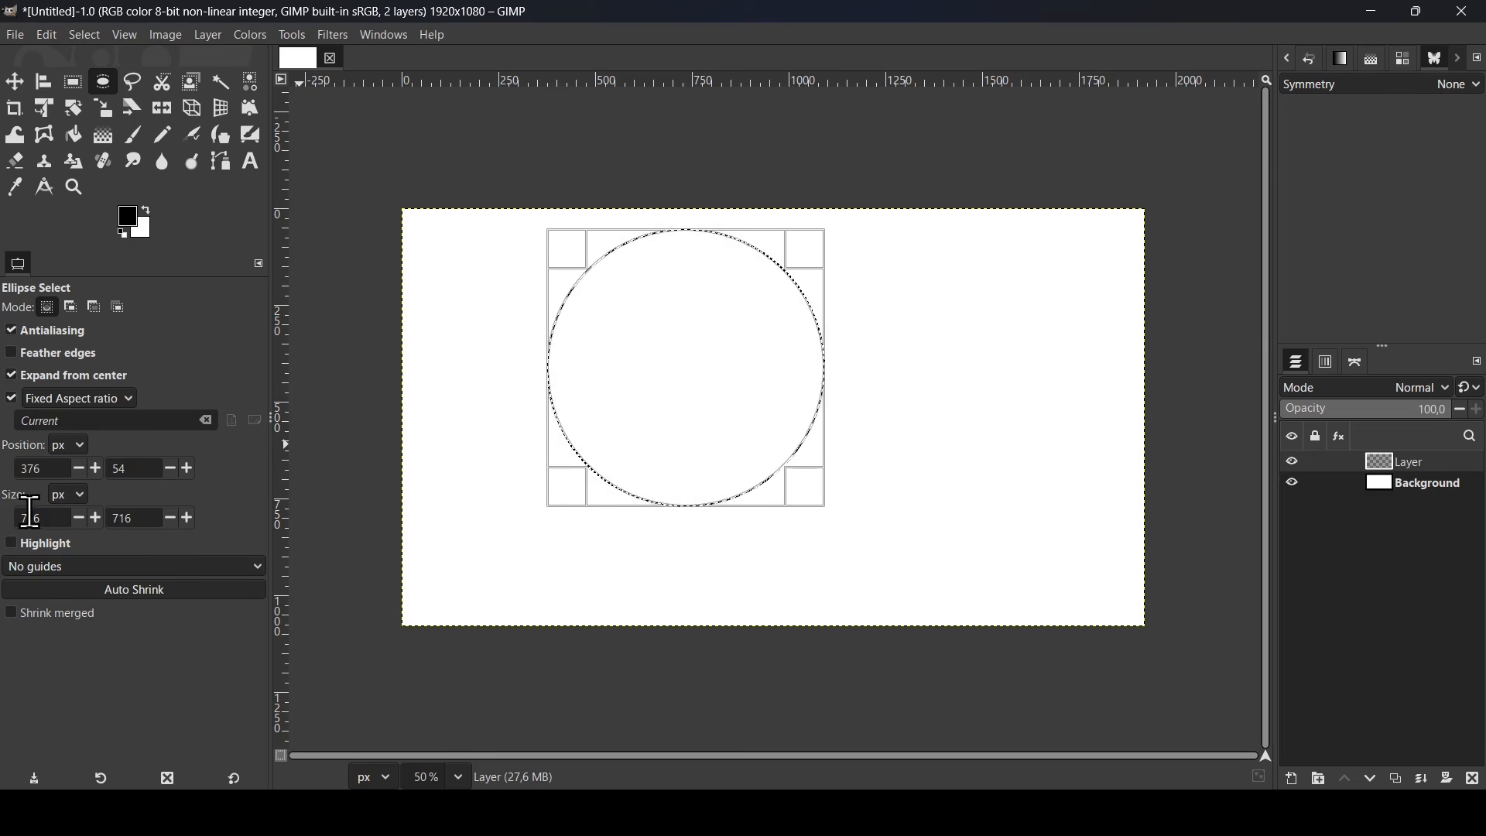
double_click(132, 517)
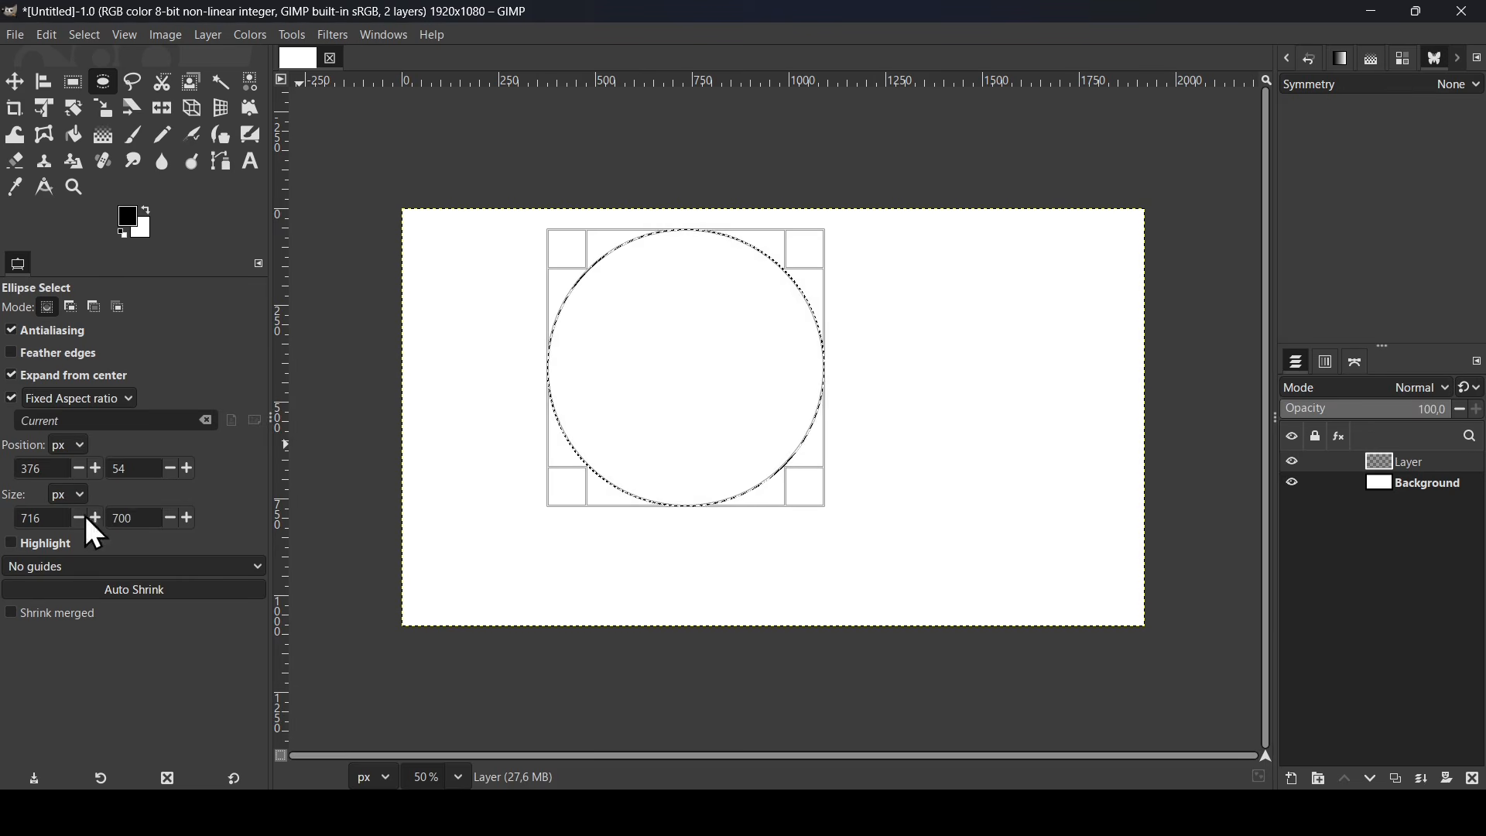
key("Return")
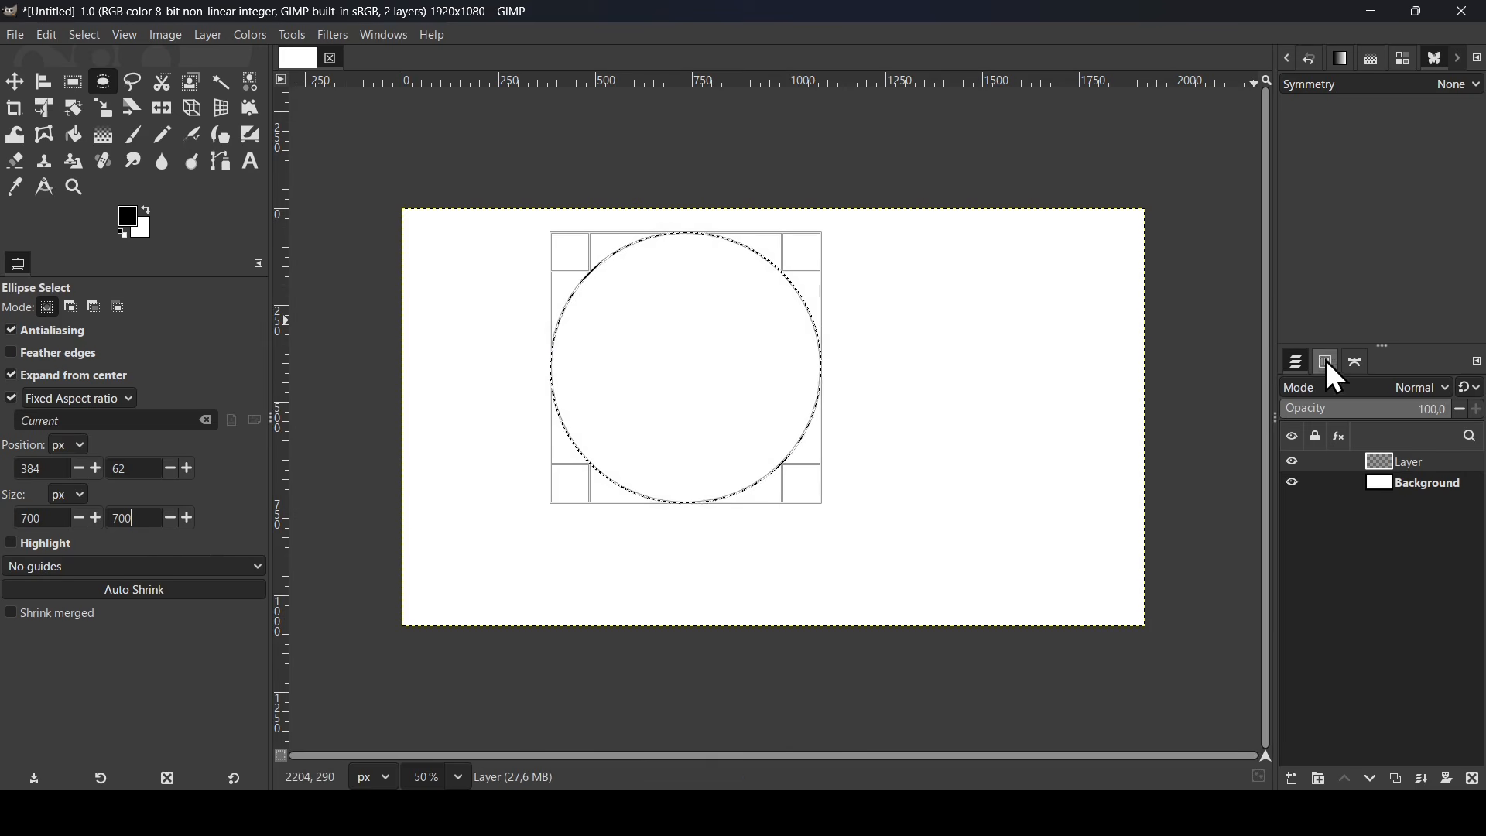
Convert the 700 px circular selection to a path and activate that path for editing.
left_click(1350, 363)
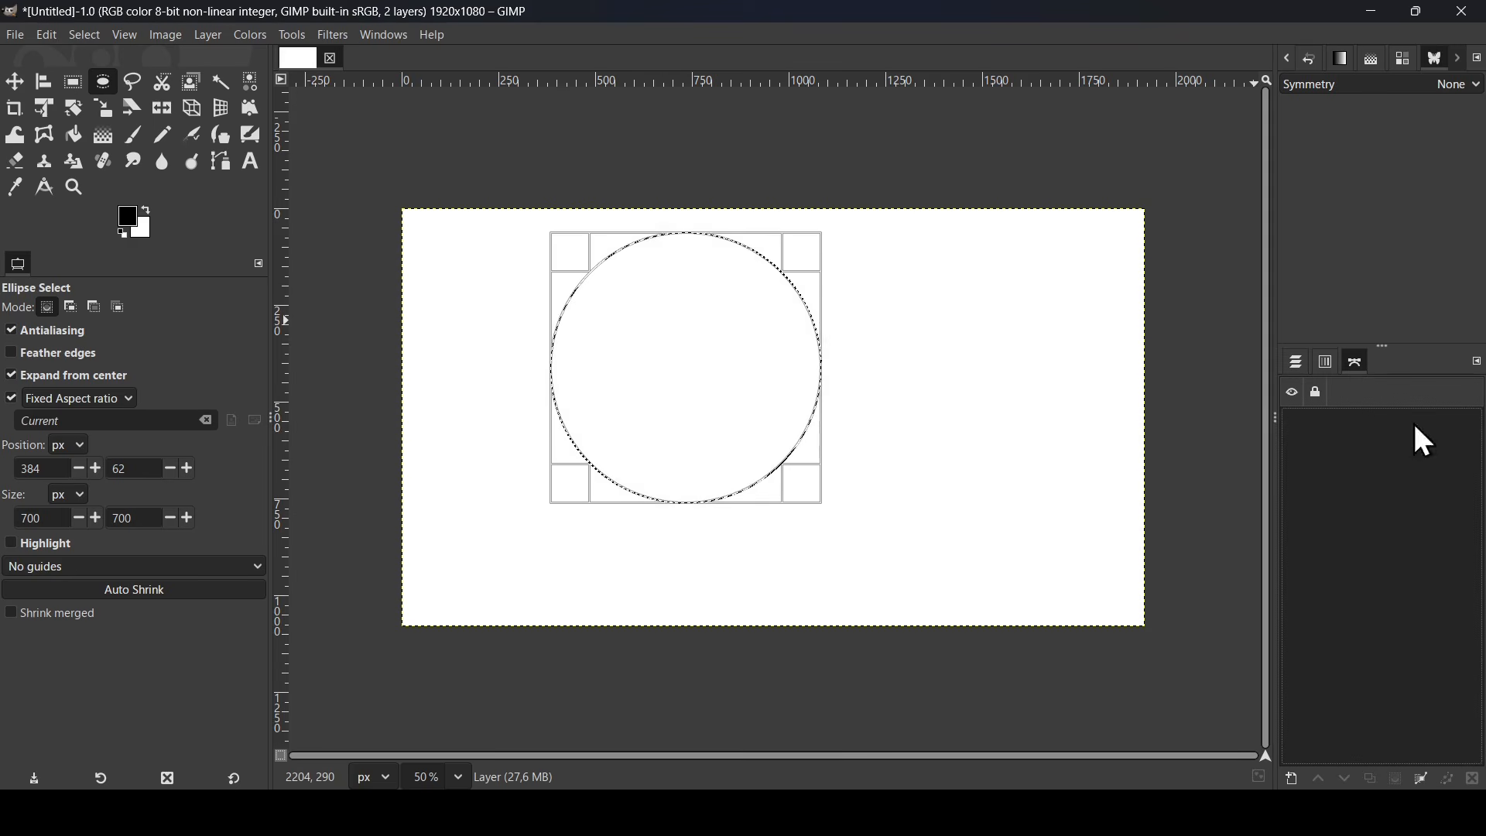
left_click(1423, 780)
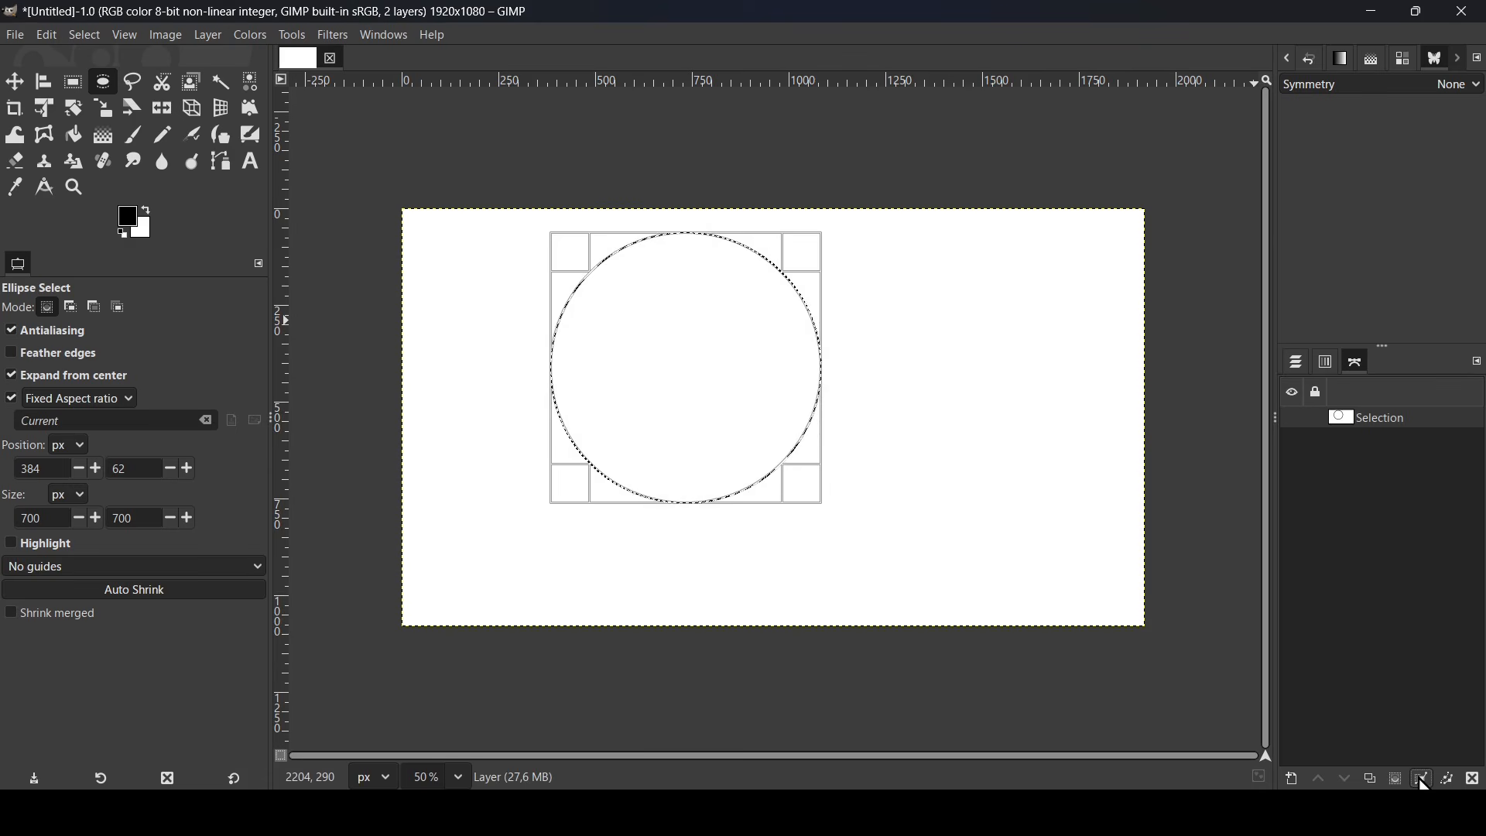
double_click(1346, 418)
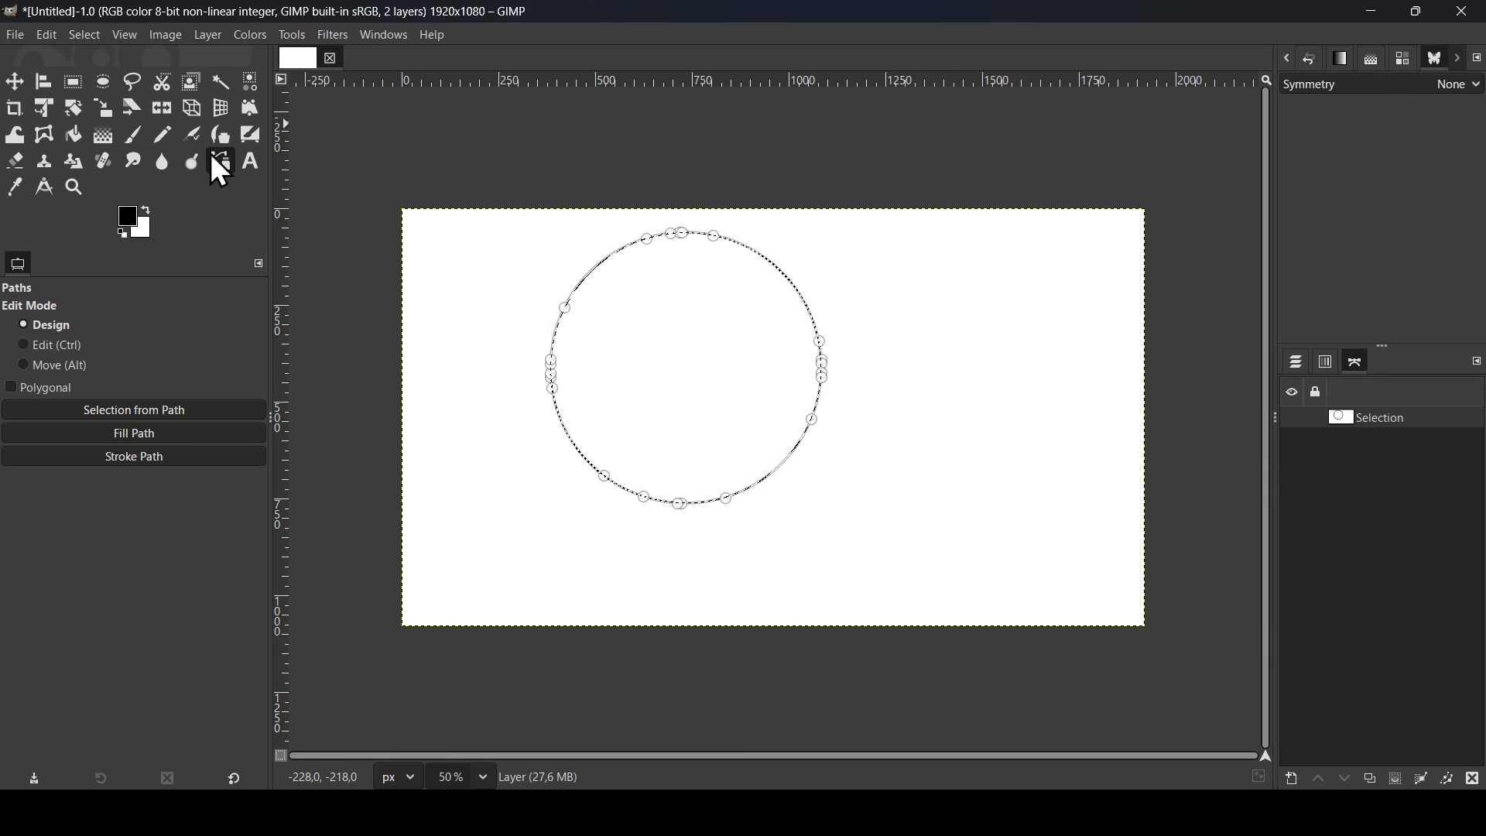
Stroke the 700 px circle path with a 20 px line in the foreground color.
left_click(187, 456)
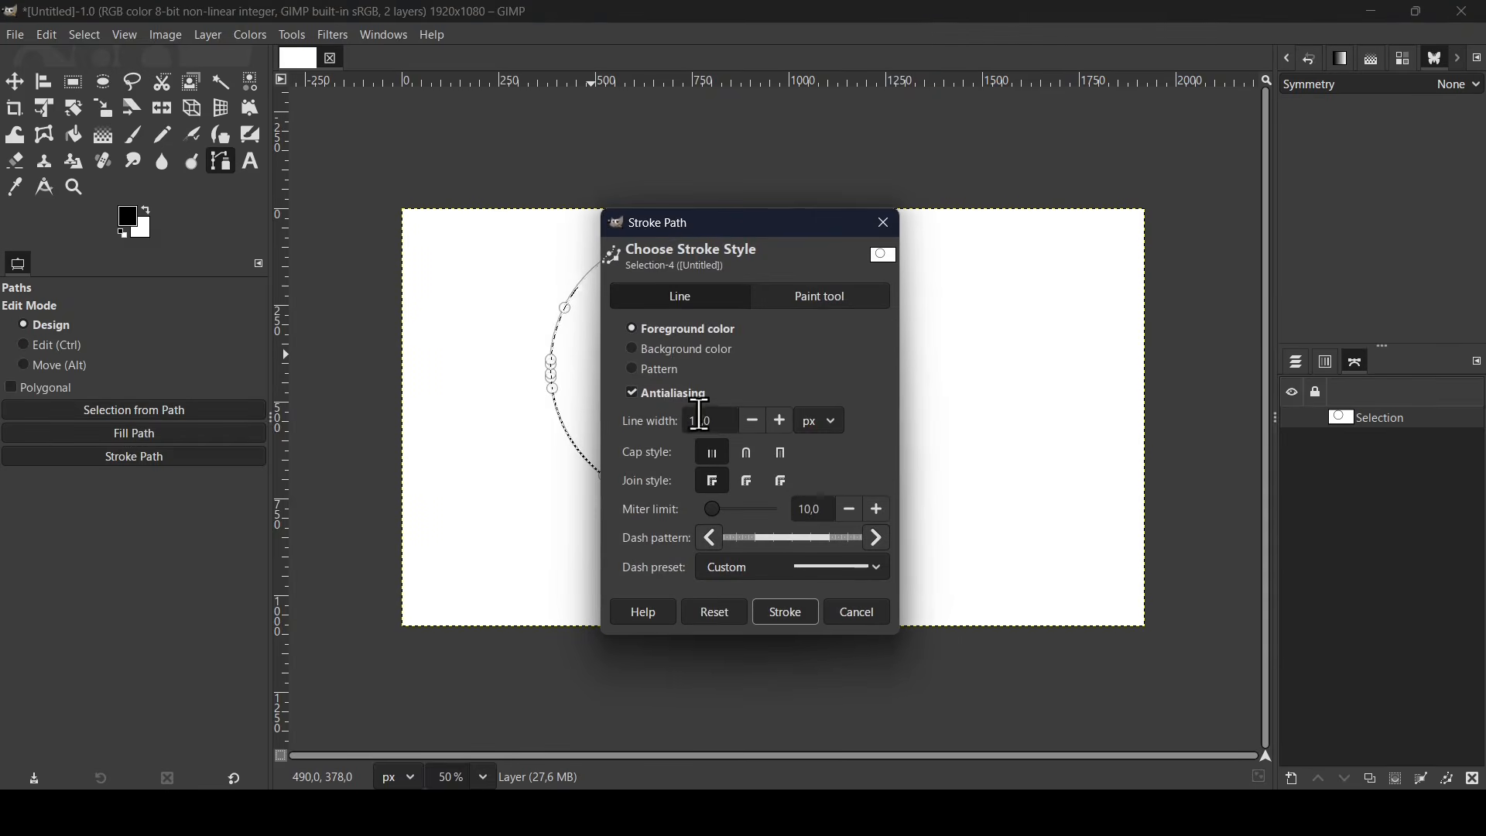
double_click(701, 416)
type("20,0")
left_click(796, 606)
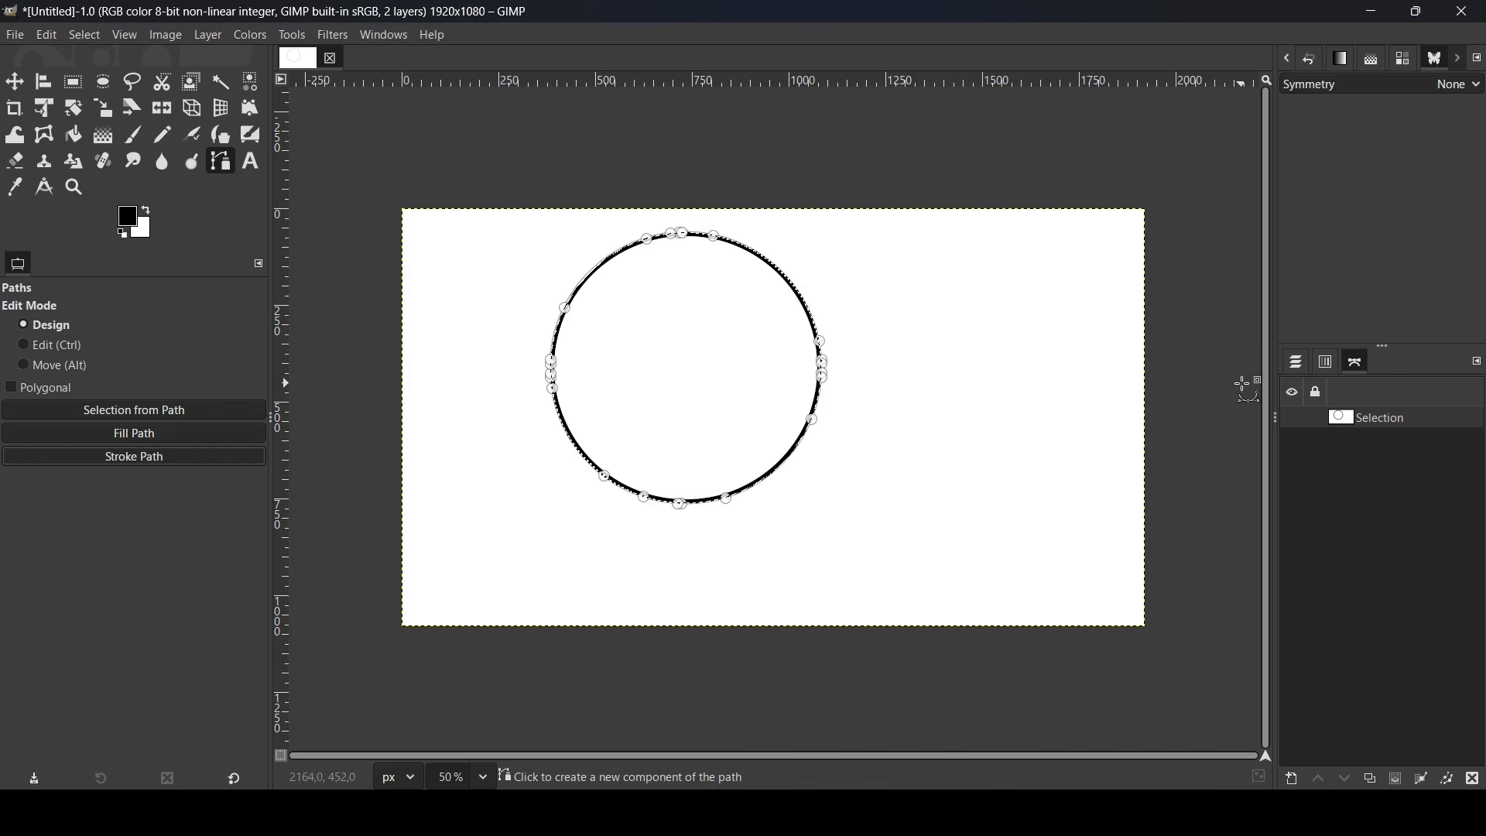
left_click(1301, 364)
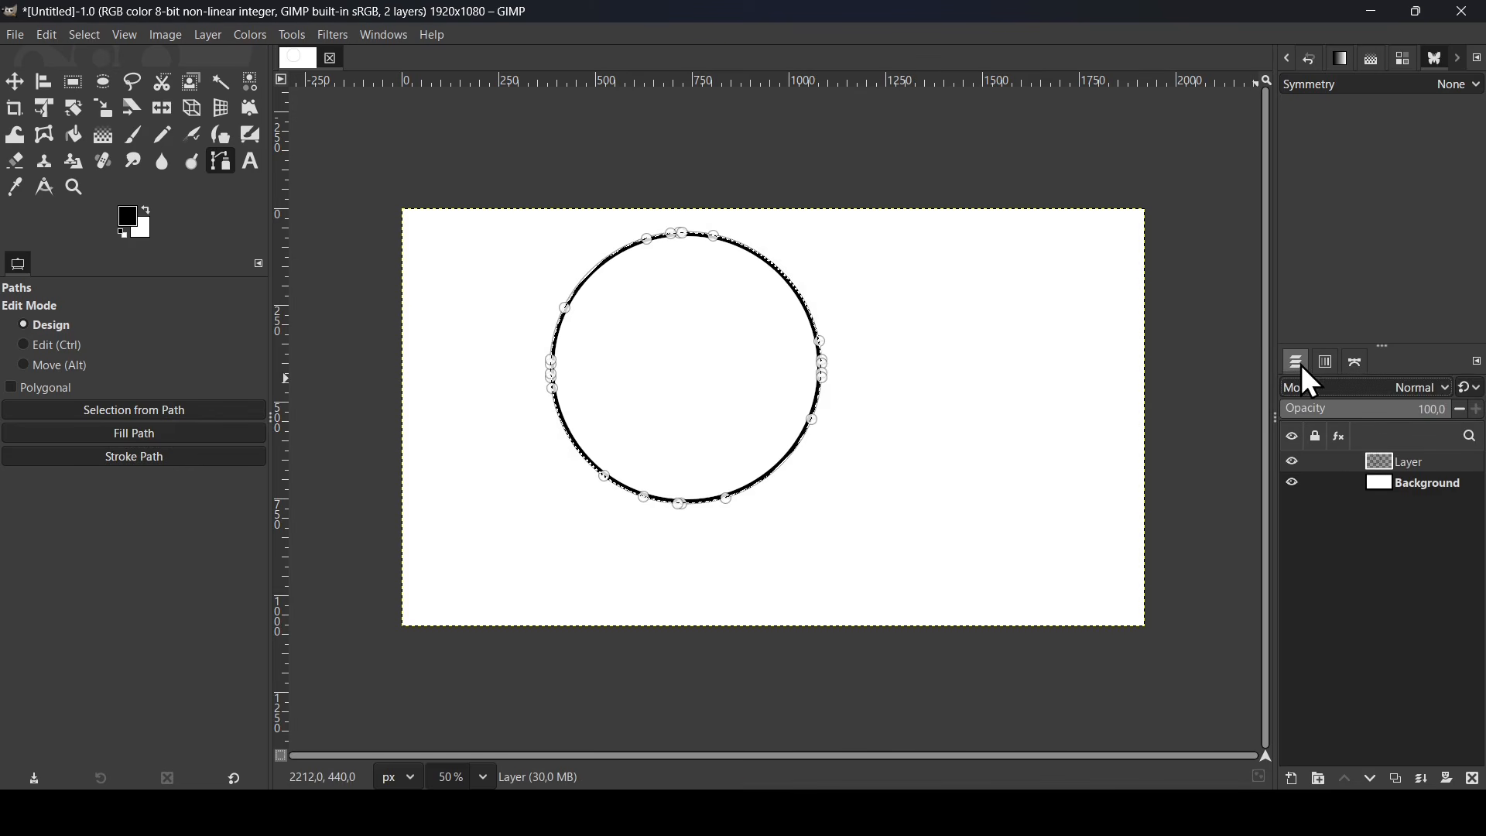
left_click(1296, 463)
left_click(1296, 463)
left_click(1353, 371)
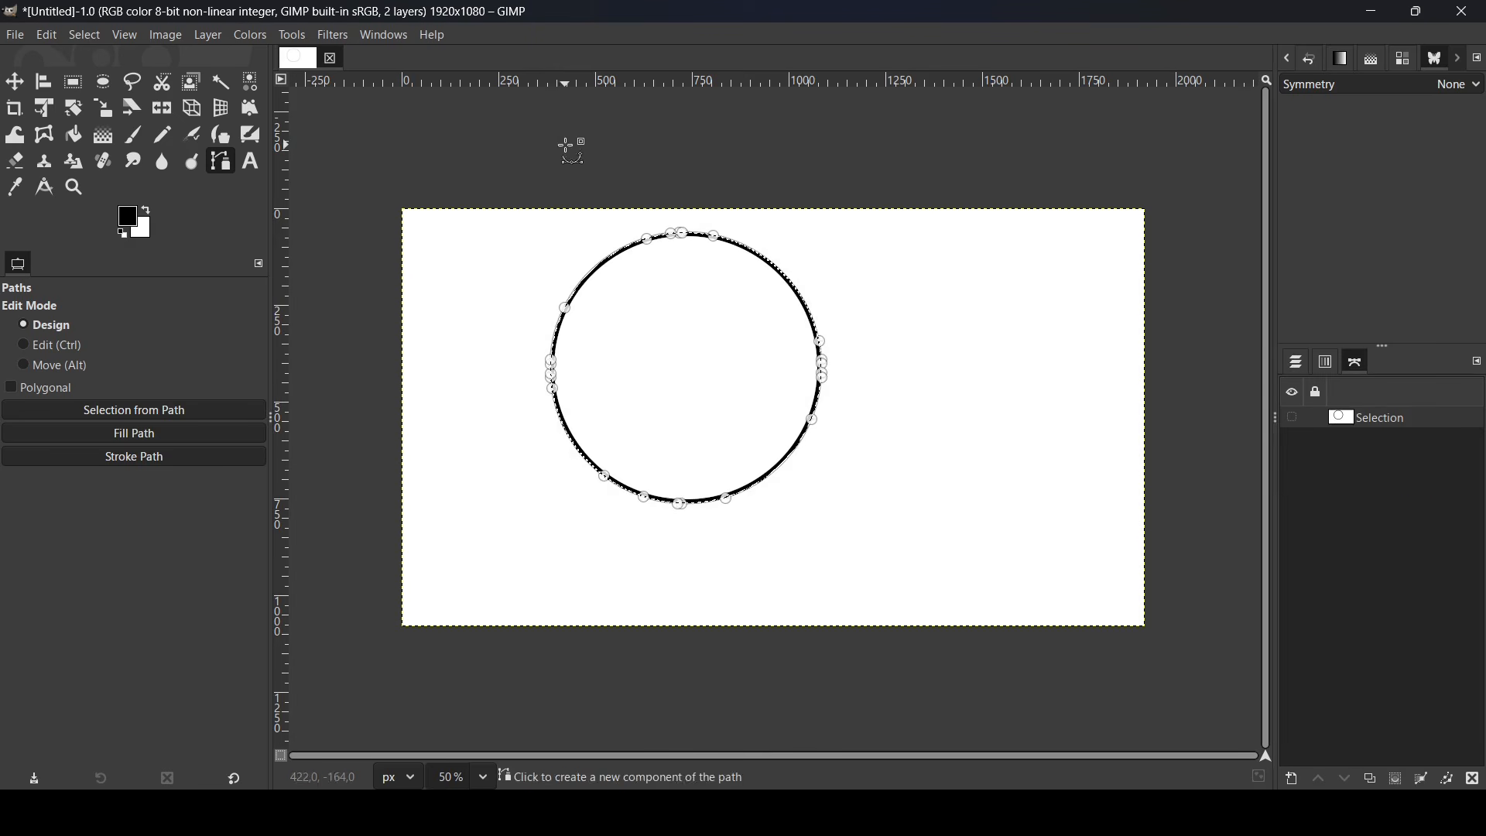
Reactivate the circular selection with Ellipse Select and shrink it about its center to 550 px.
left_click(109, 85)
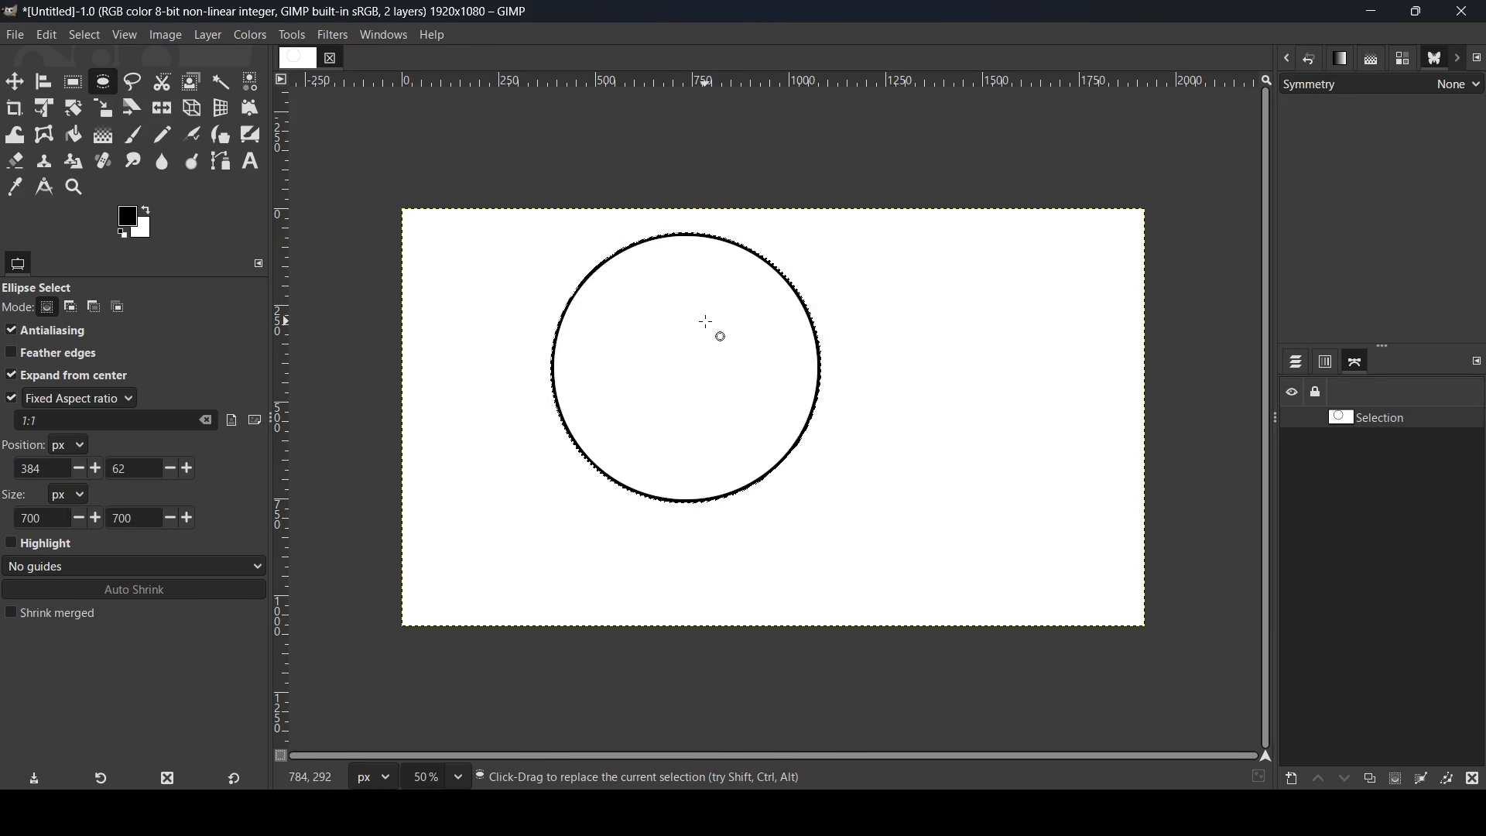
left_click(736, 333)
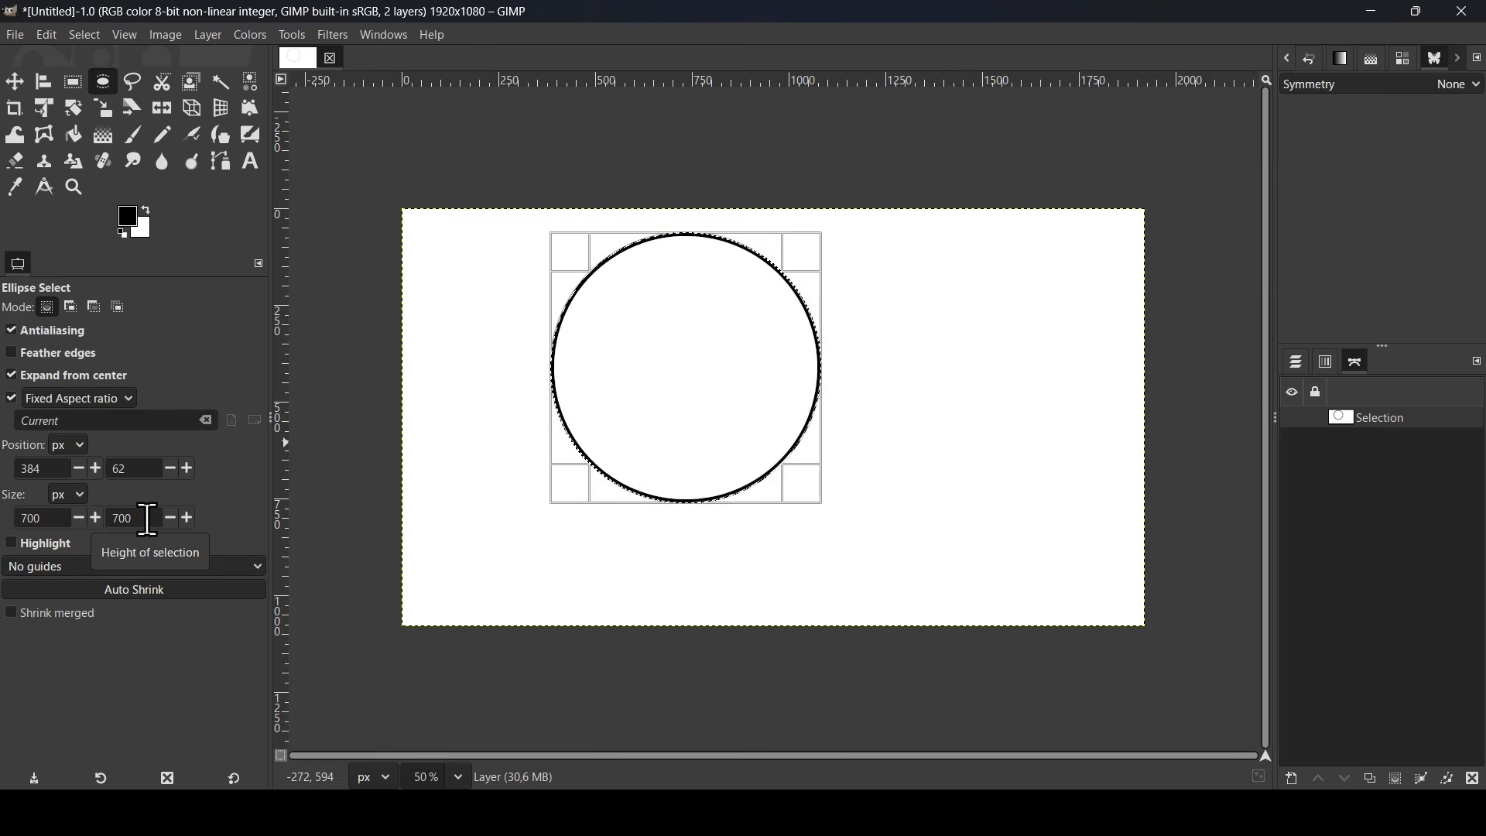
left_click_drag(146, 519, 112, 520)
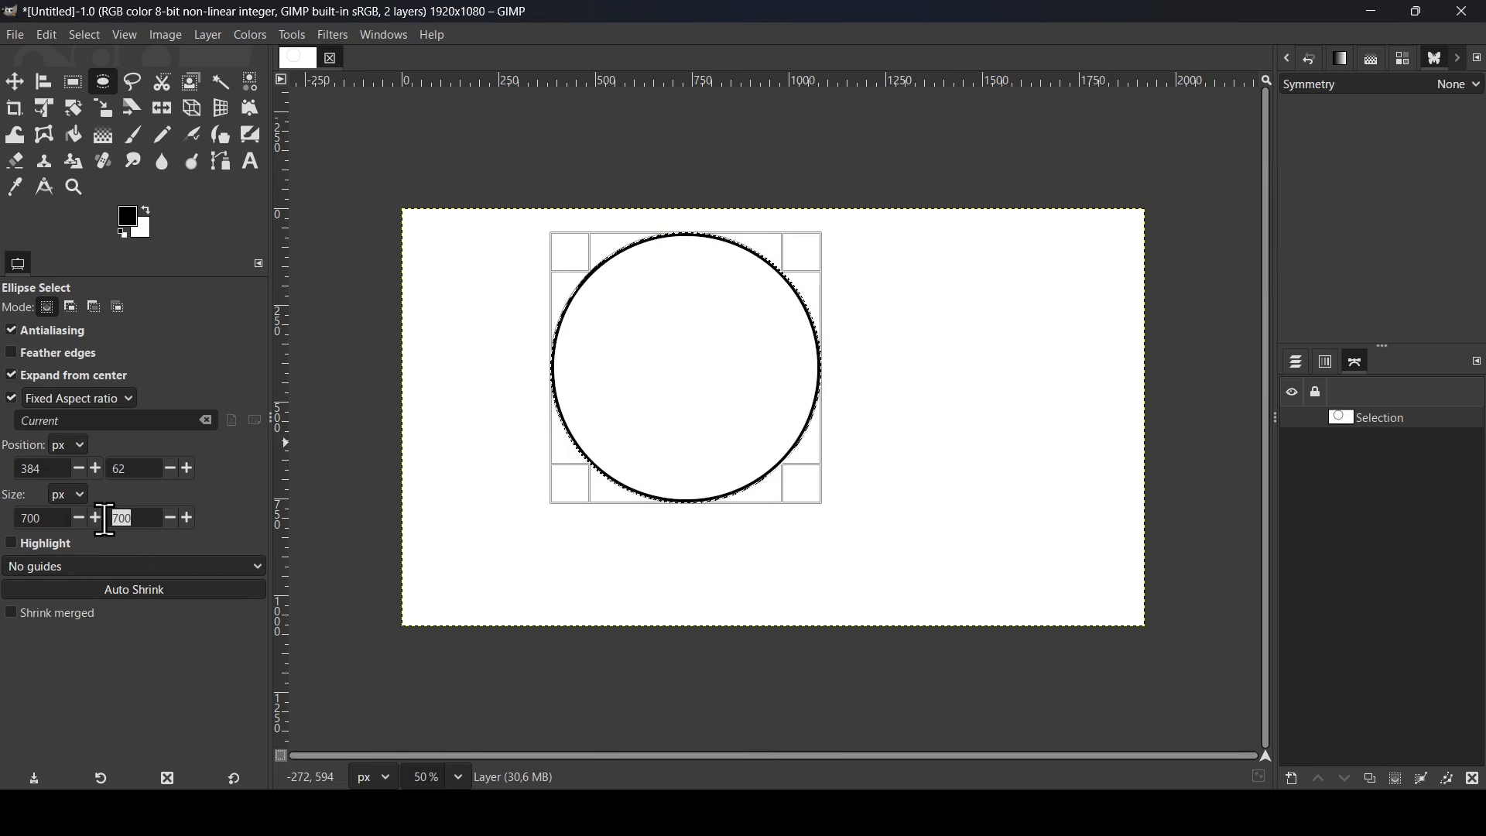
type("550")
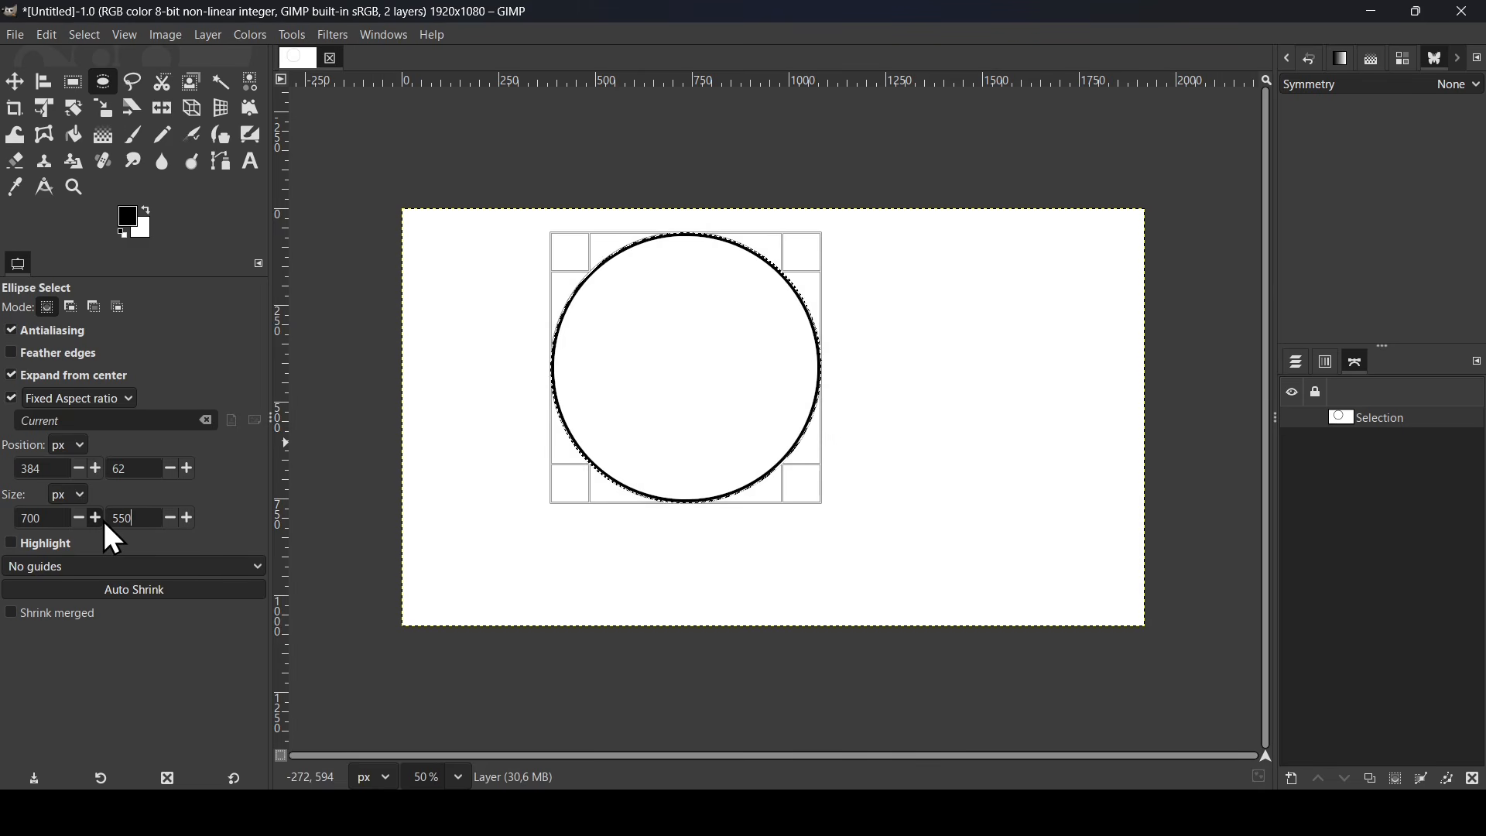
key("Return")
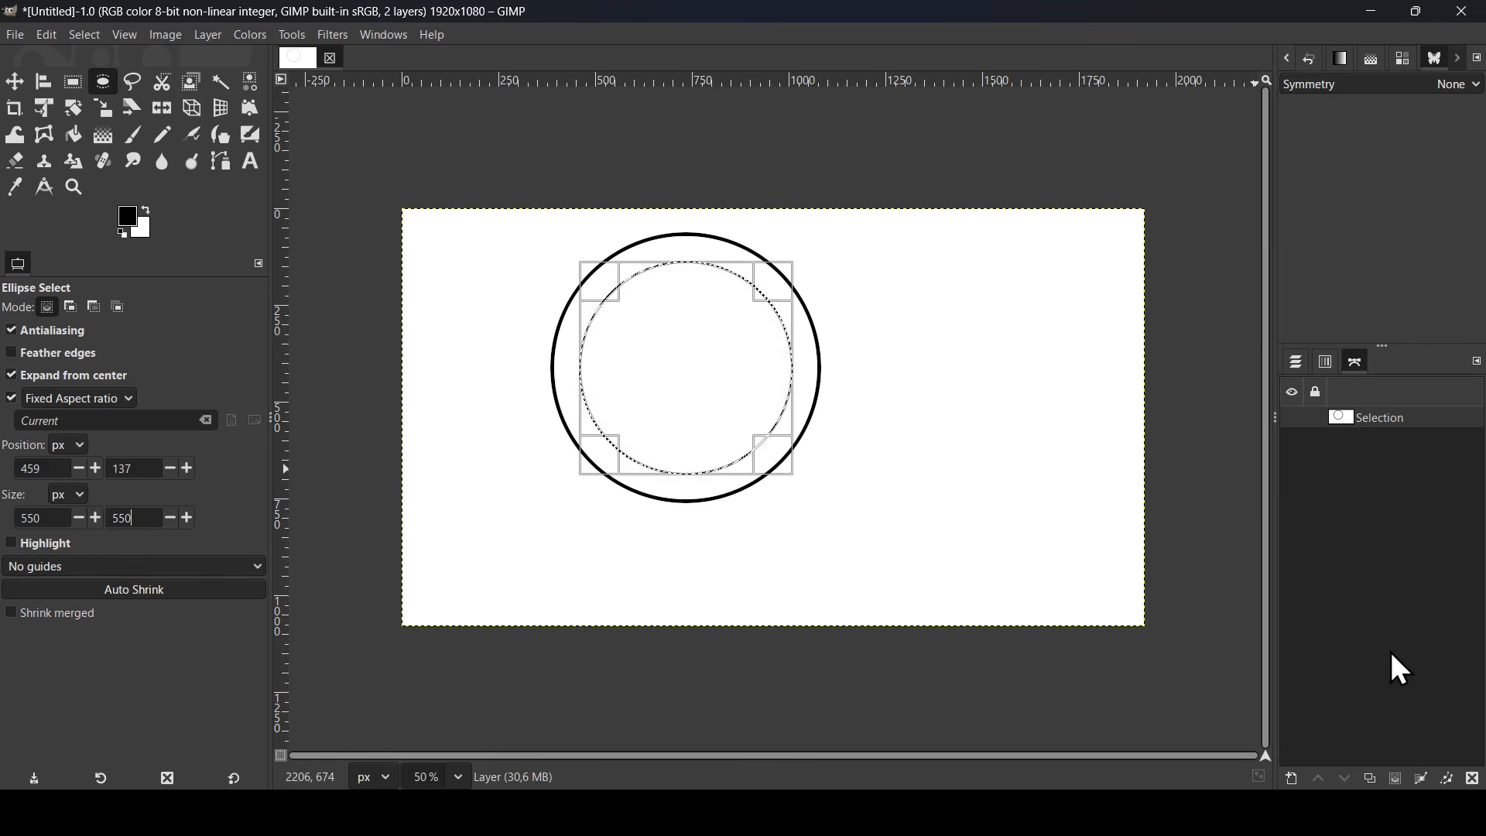
Convert the 550 px circular selection to a path and stroke it with a 20 px foreground-color line.
left_click(1425, 781)
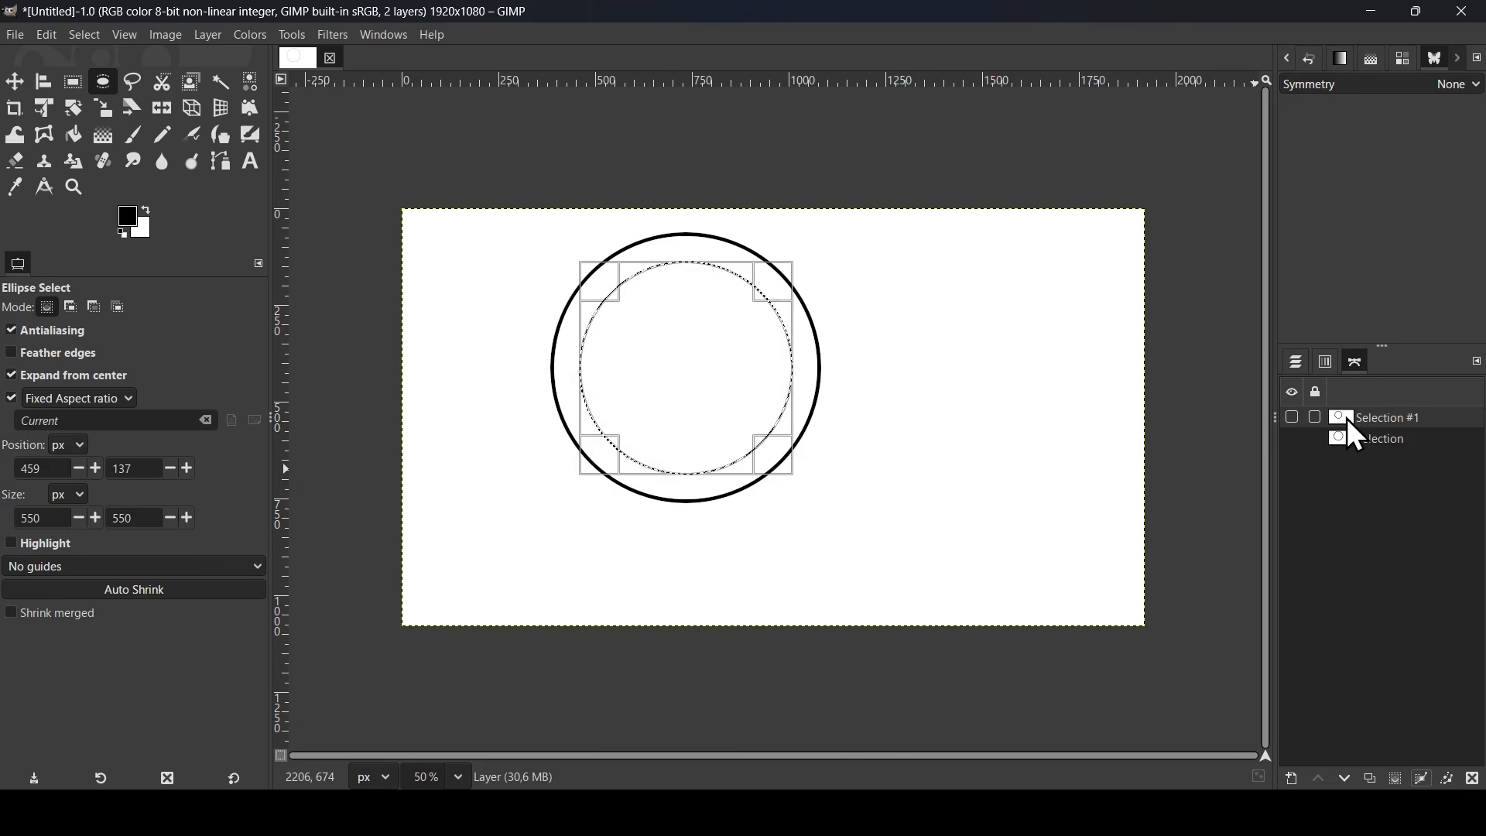
left_click(1293, 418)
left_click(1293, 418)
double_click(1340, 420)
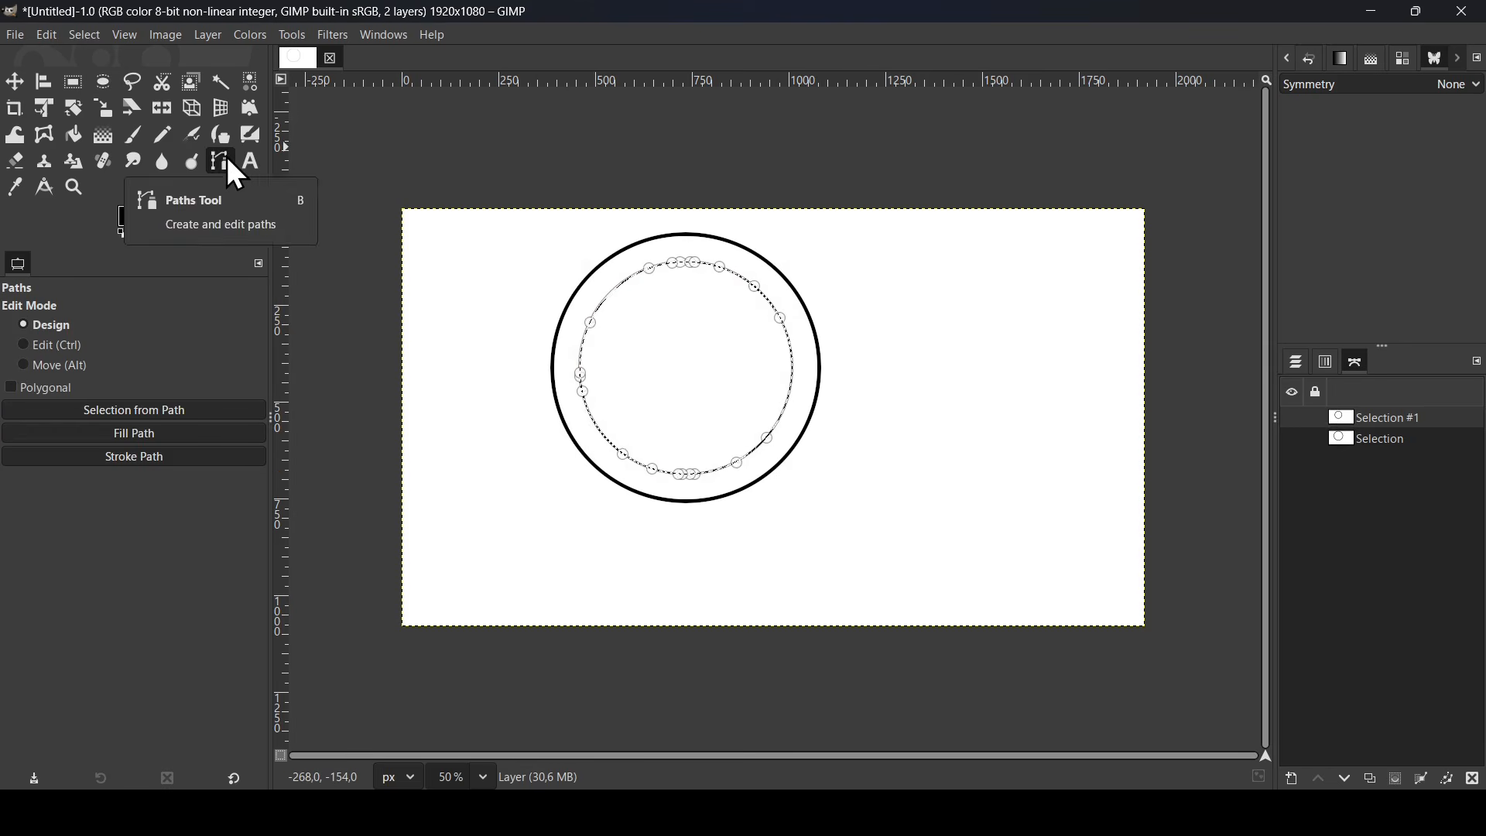
left_click(156, 458)
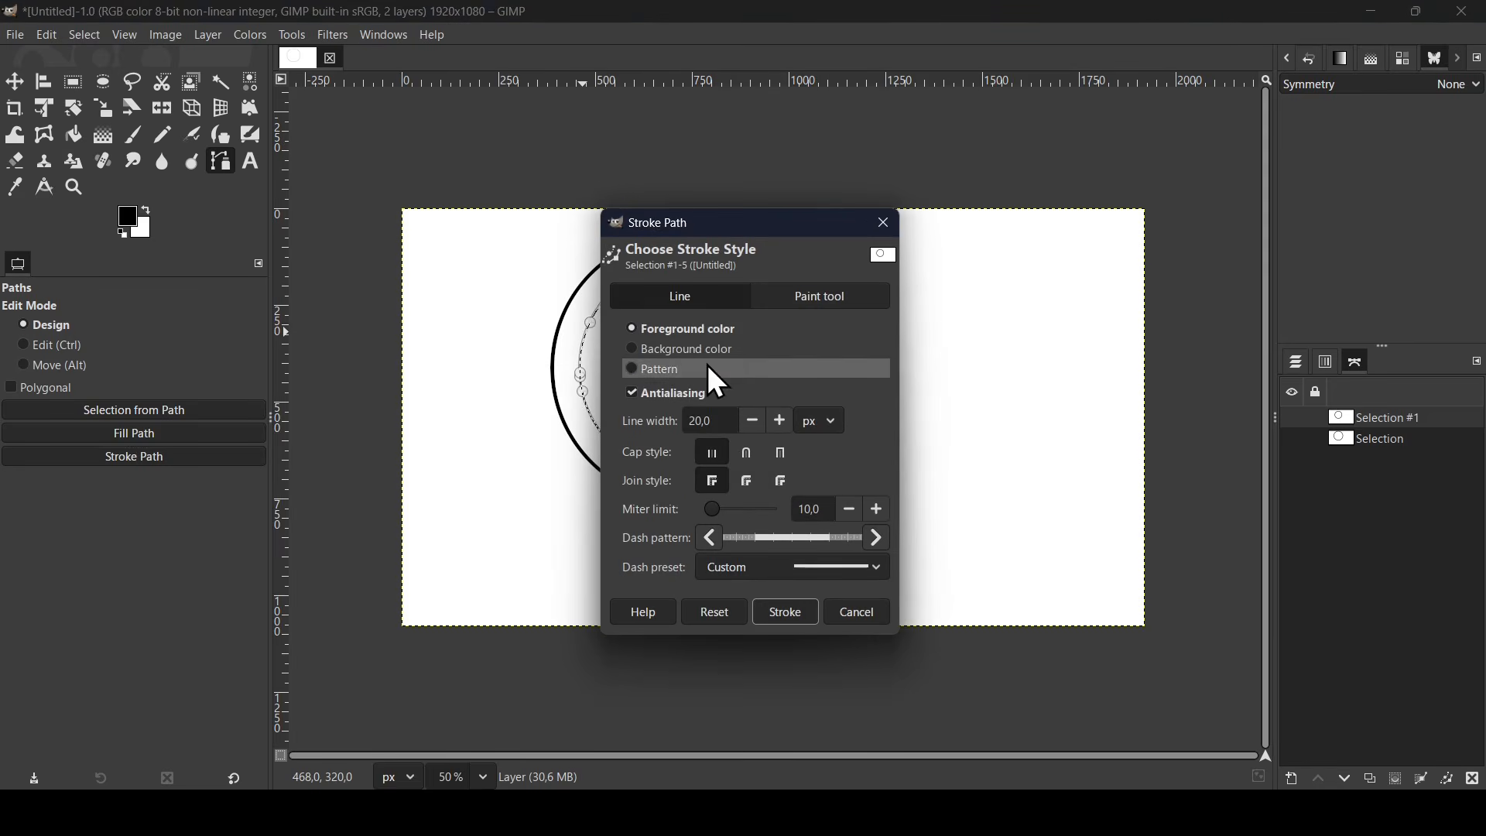
left_click(785, 613)
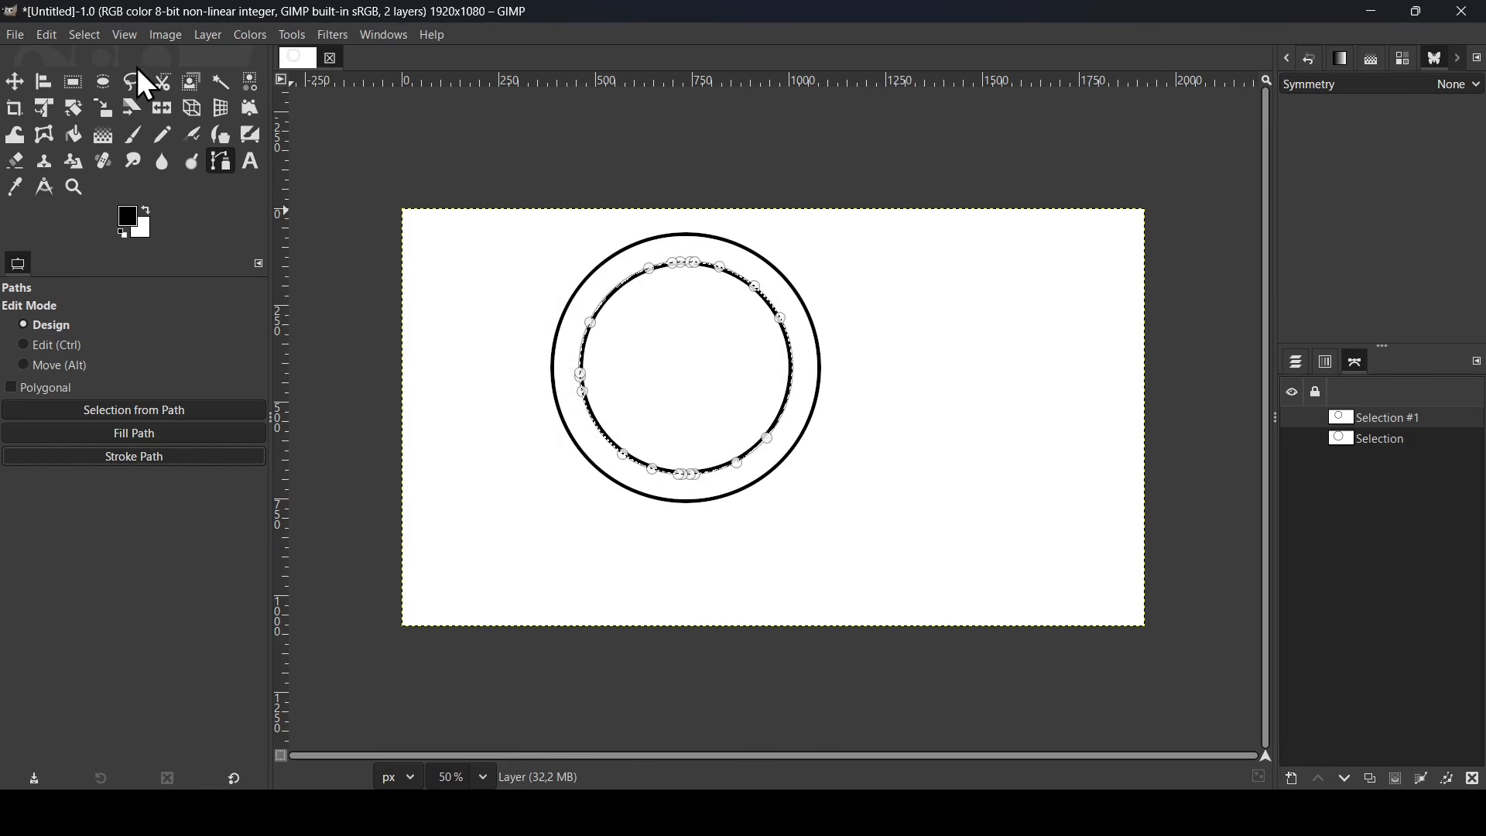
Reactivate the circular selection with Ellipse Select and shrink it about its center to 400 px.
left_click(103, 84)
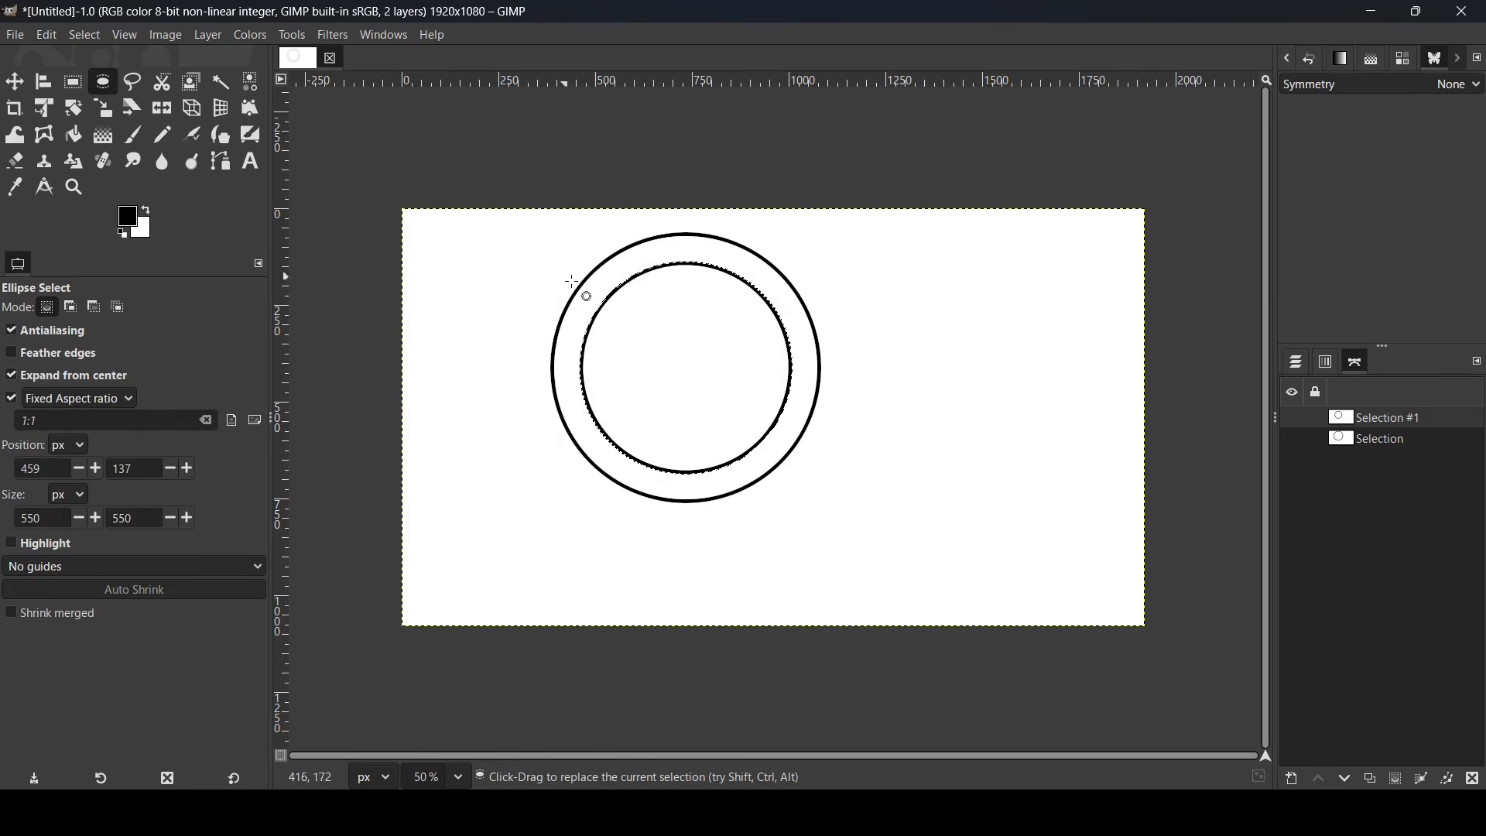
left_click(681, 361)
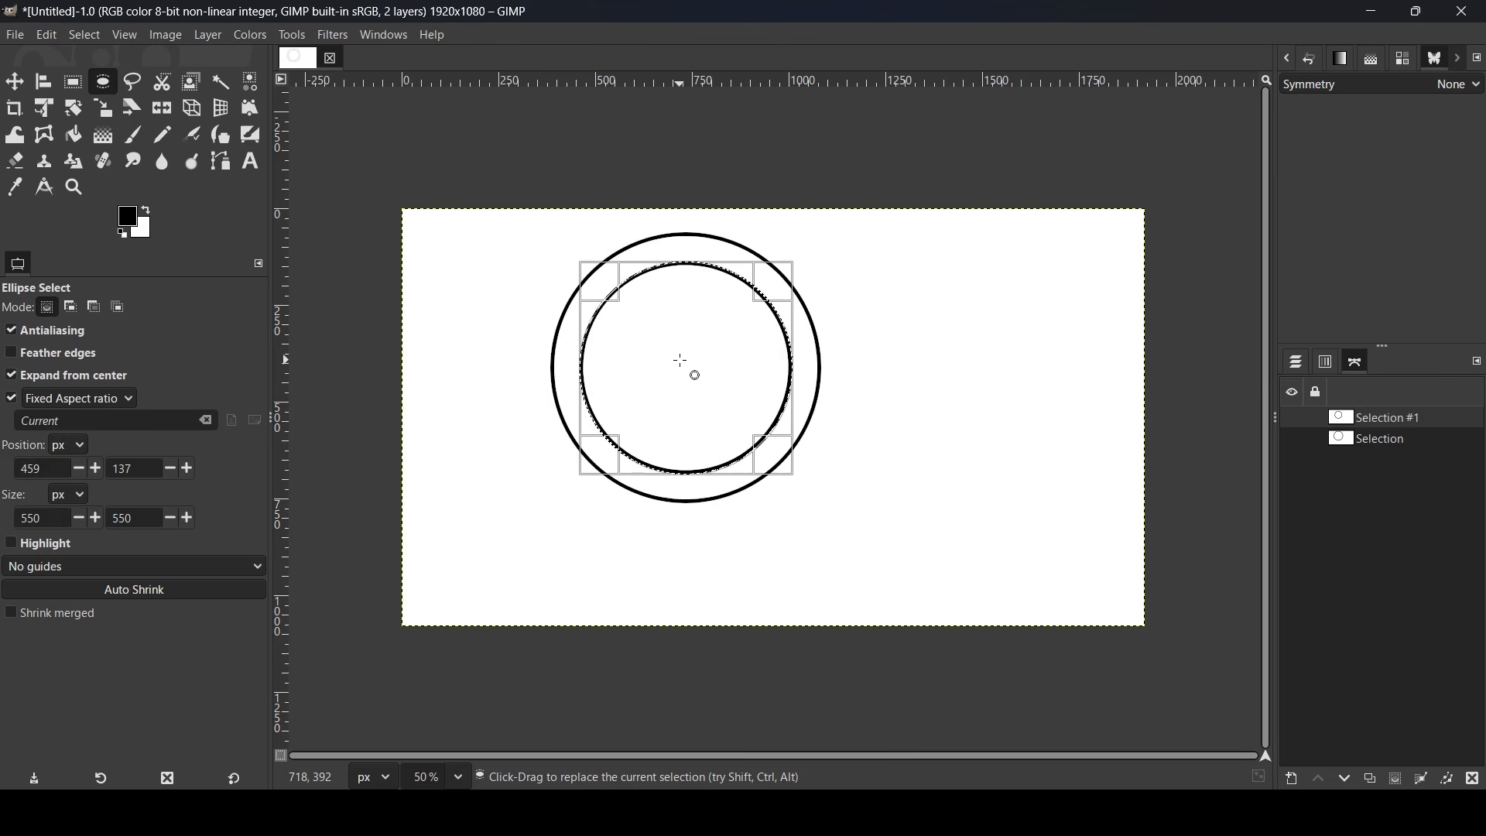
left_click_drag(138, 517, 96, 520)
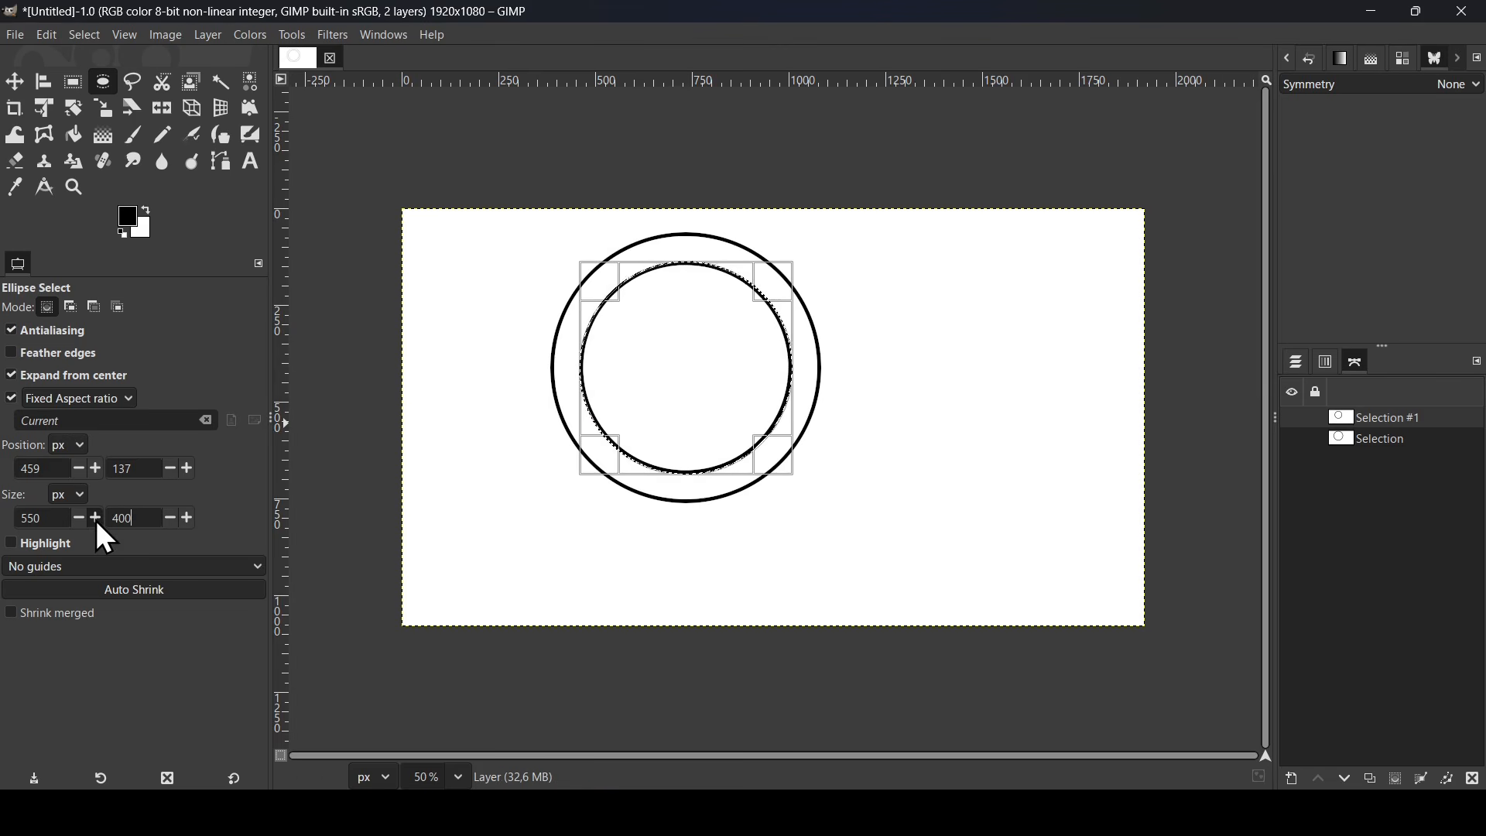
type("400")
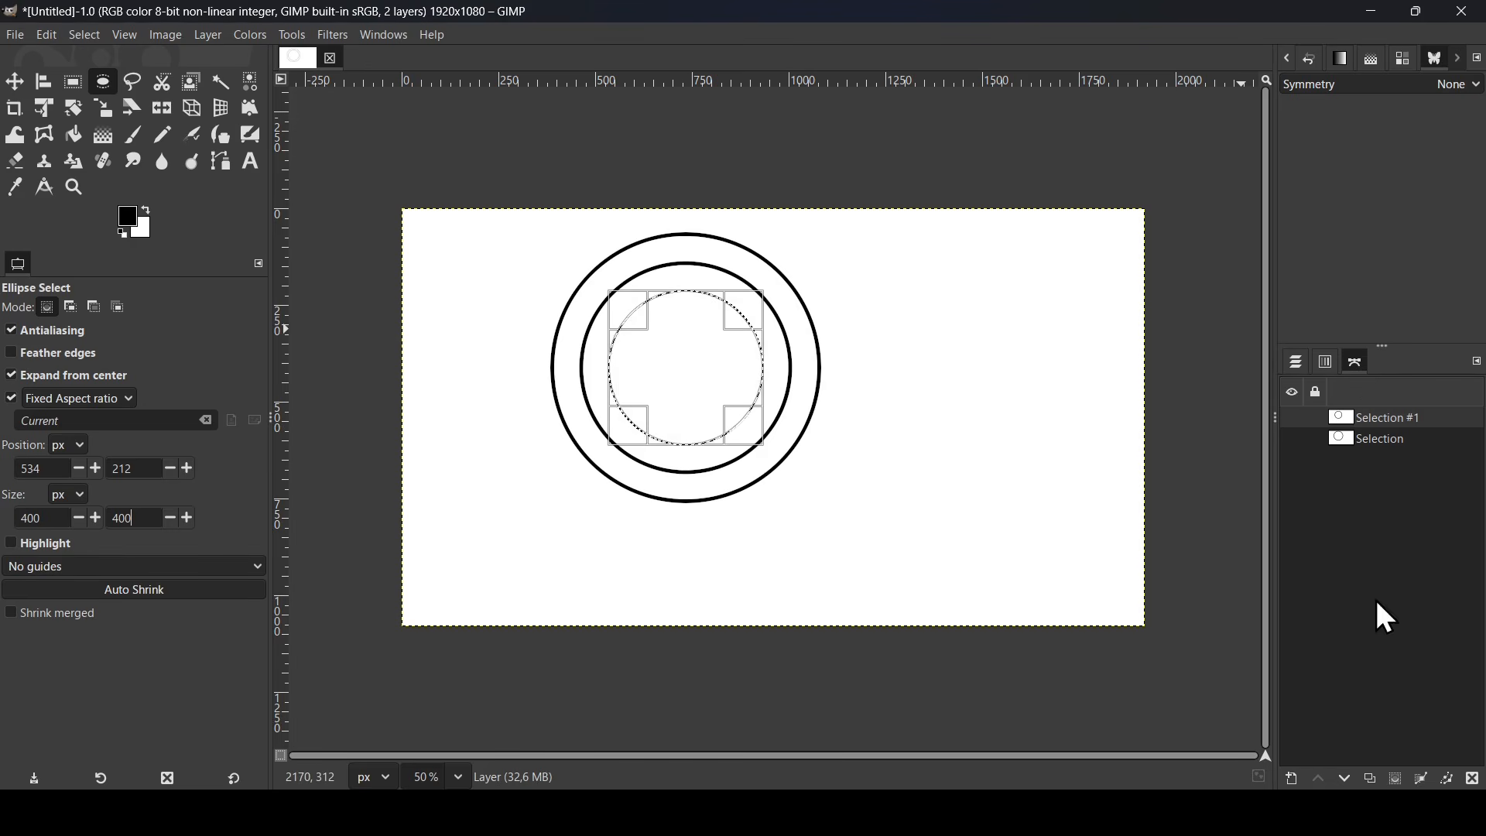
Convert the 400 px circular selection to a path and stroke it with a 20 px foreground-color line.
left_click(1425, 779)
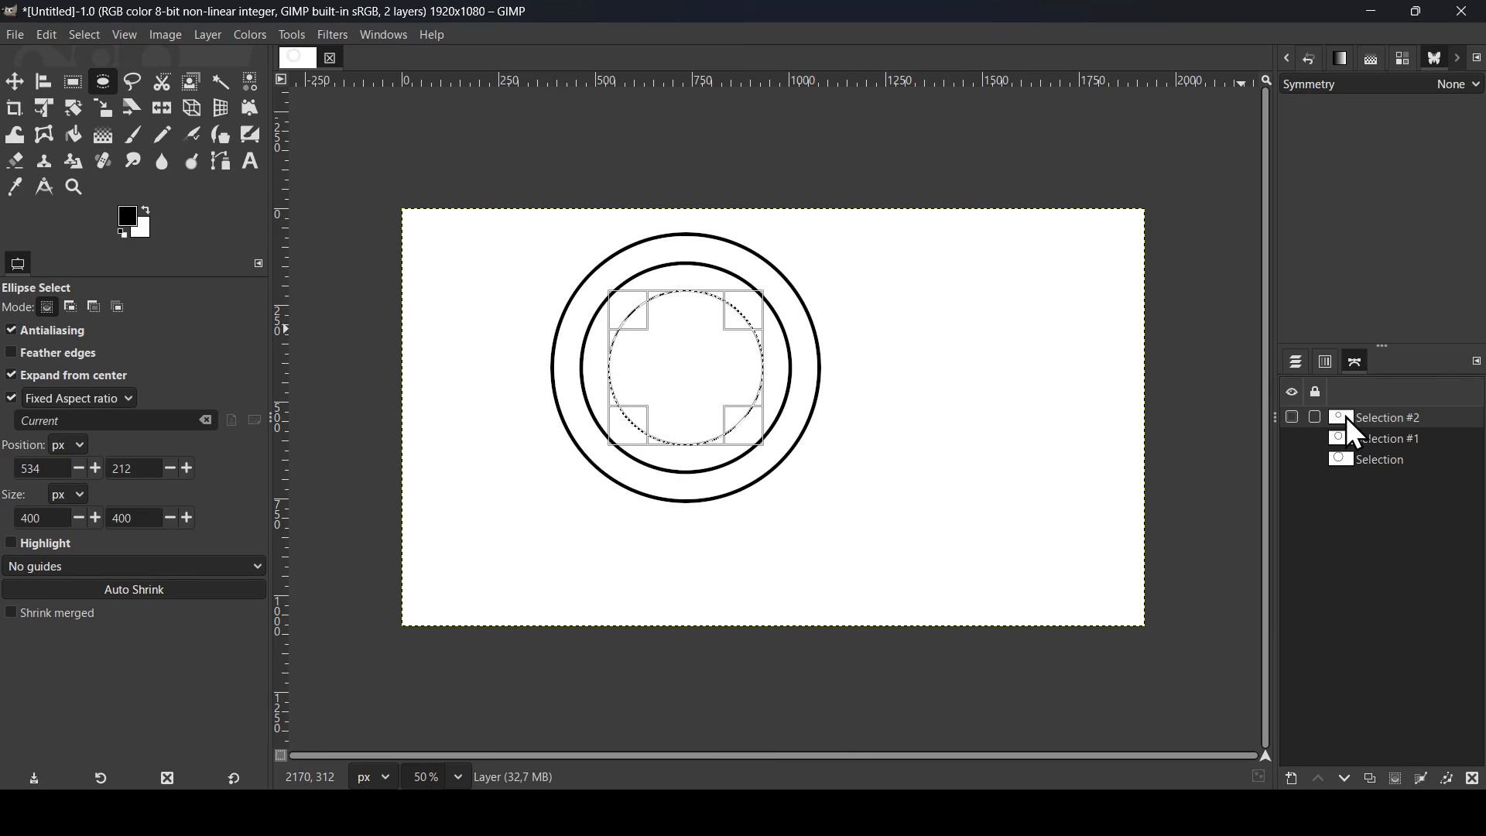
double_click(1346, 416)
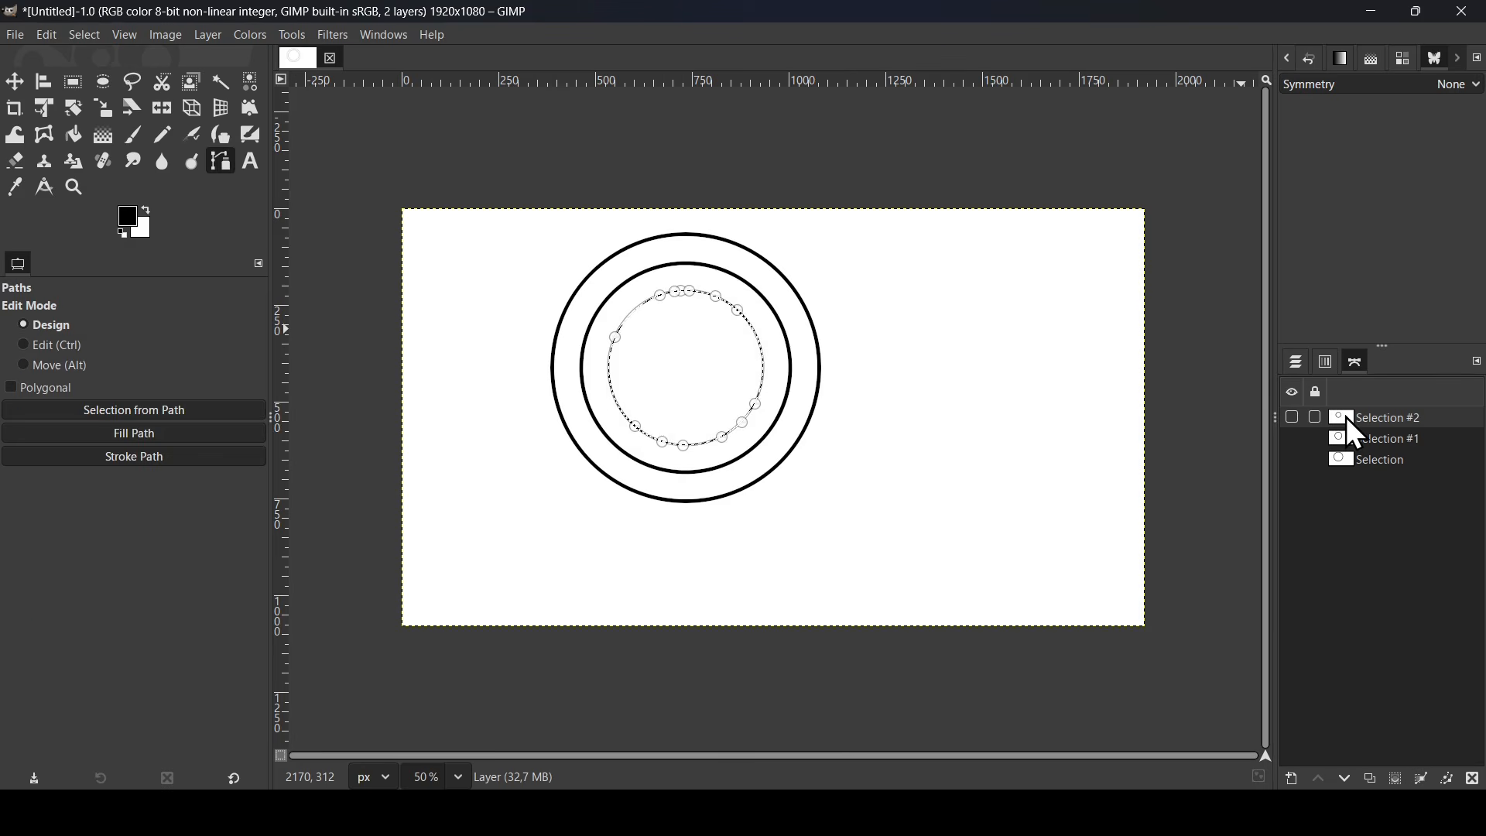
left_click(131, 424)
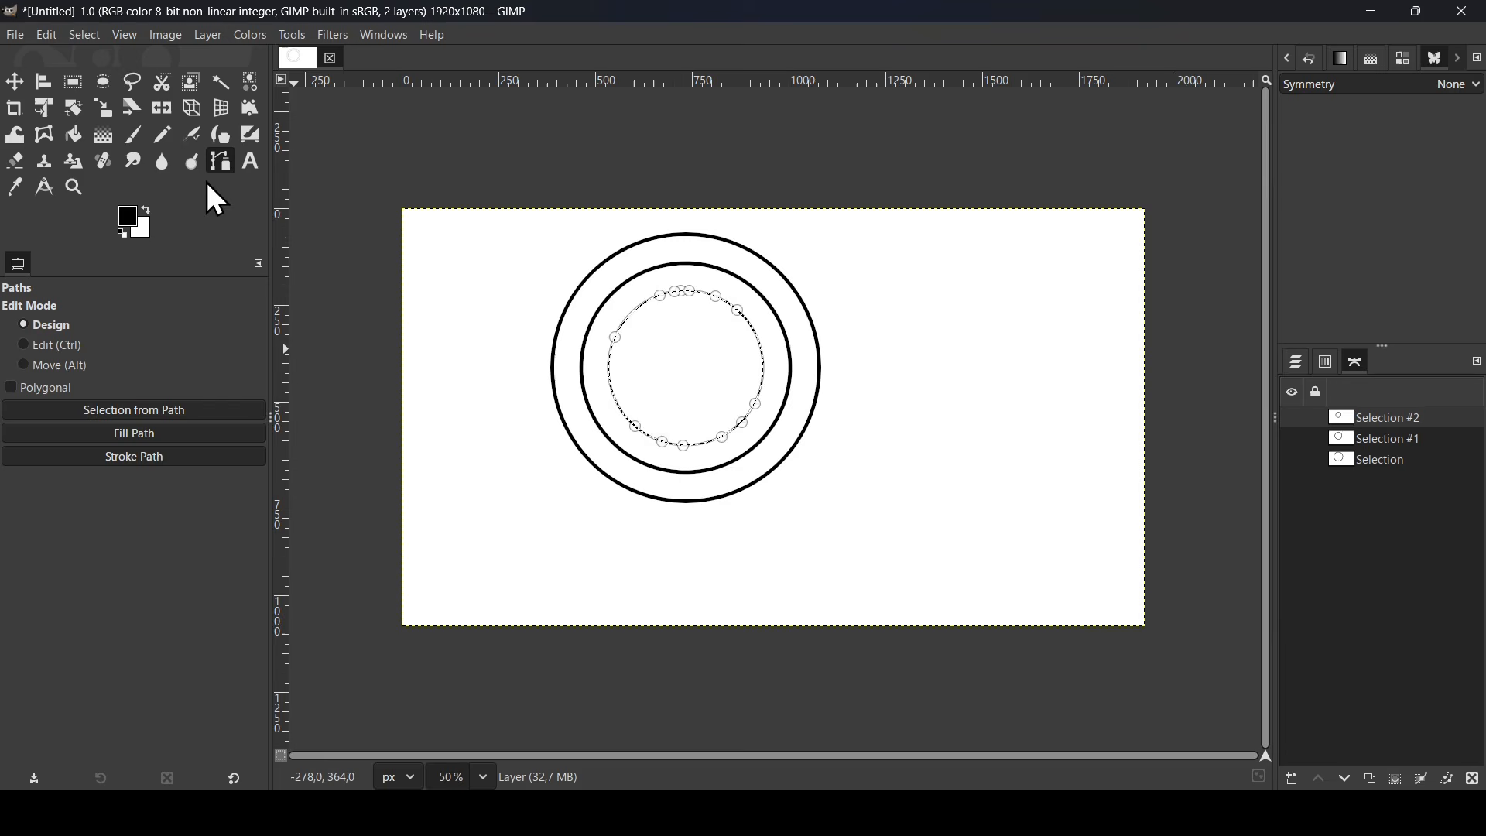
left_click(194, 460)
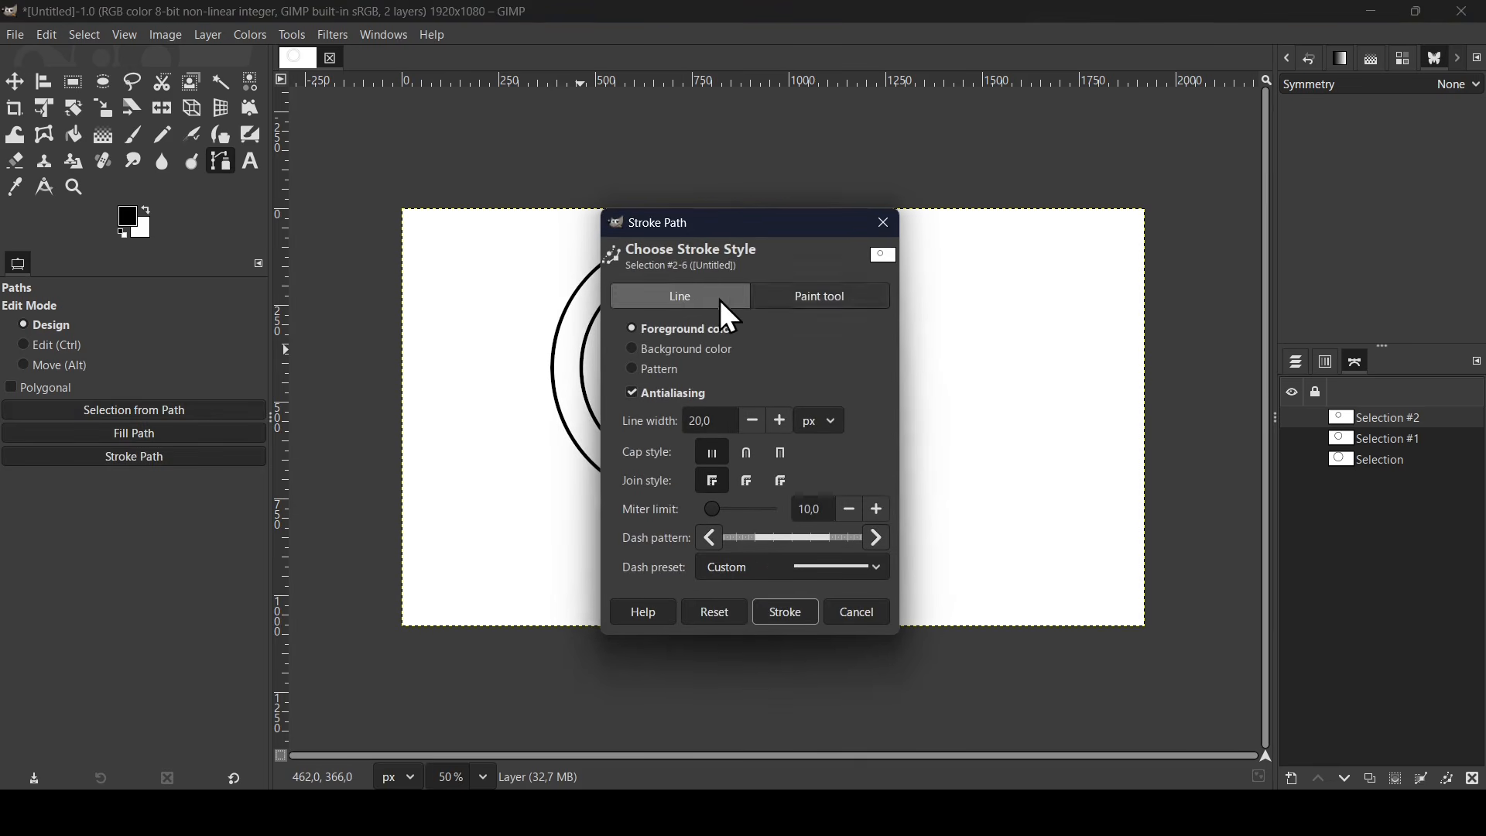
left_click(776, 617)
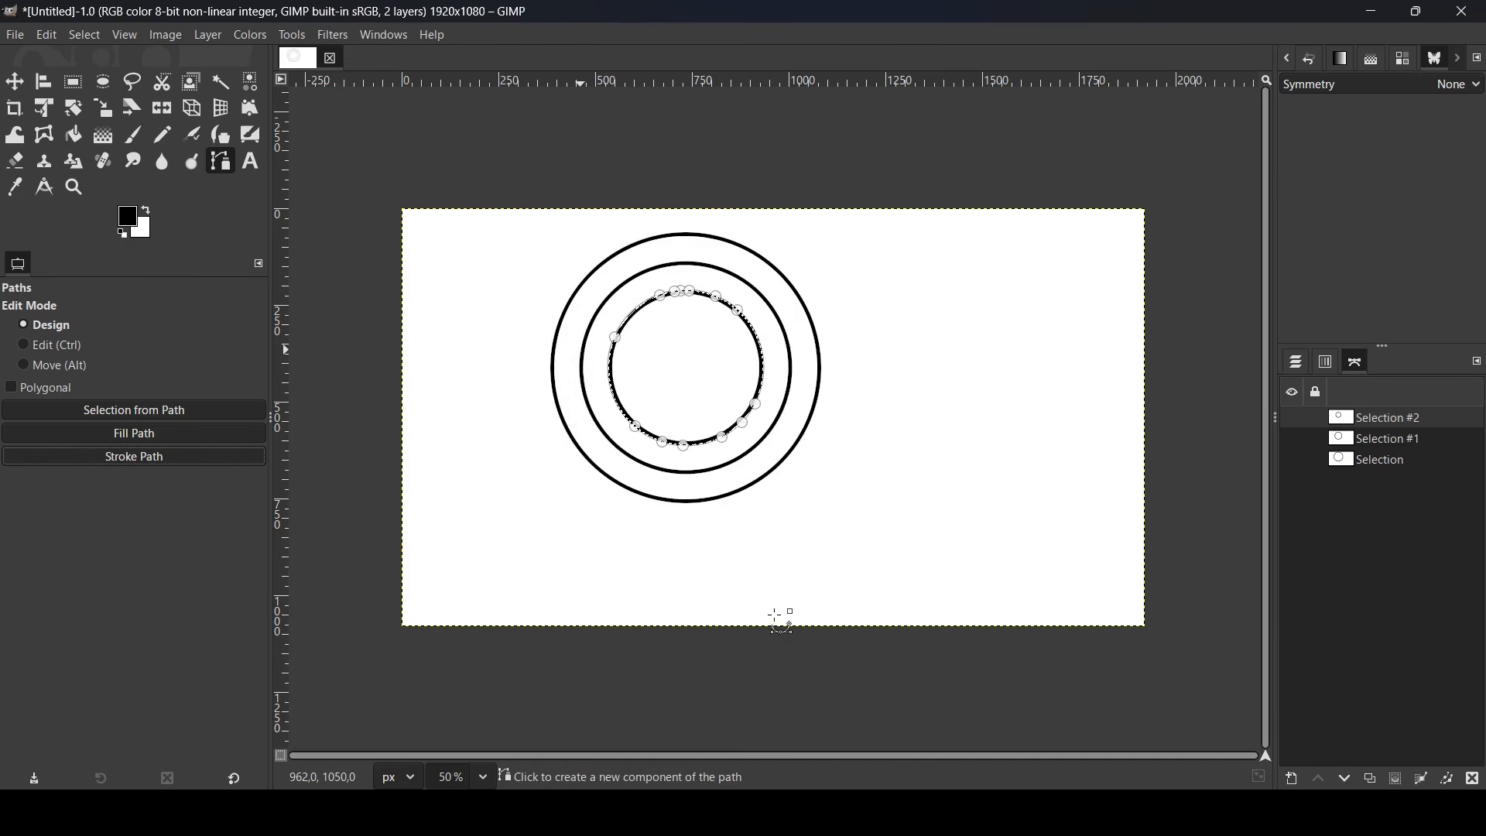
Reactivate the circular selection with Ellipse Select and shrink it about its center to 250 px.
left_click(104, 84)
left_click(685, 365)
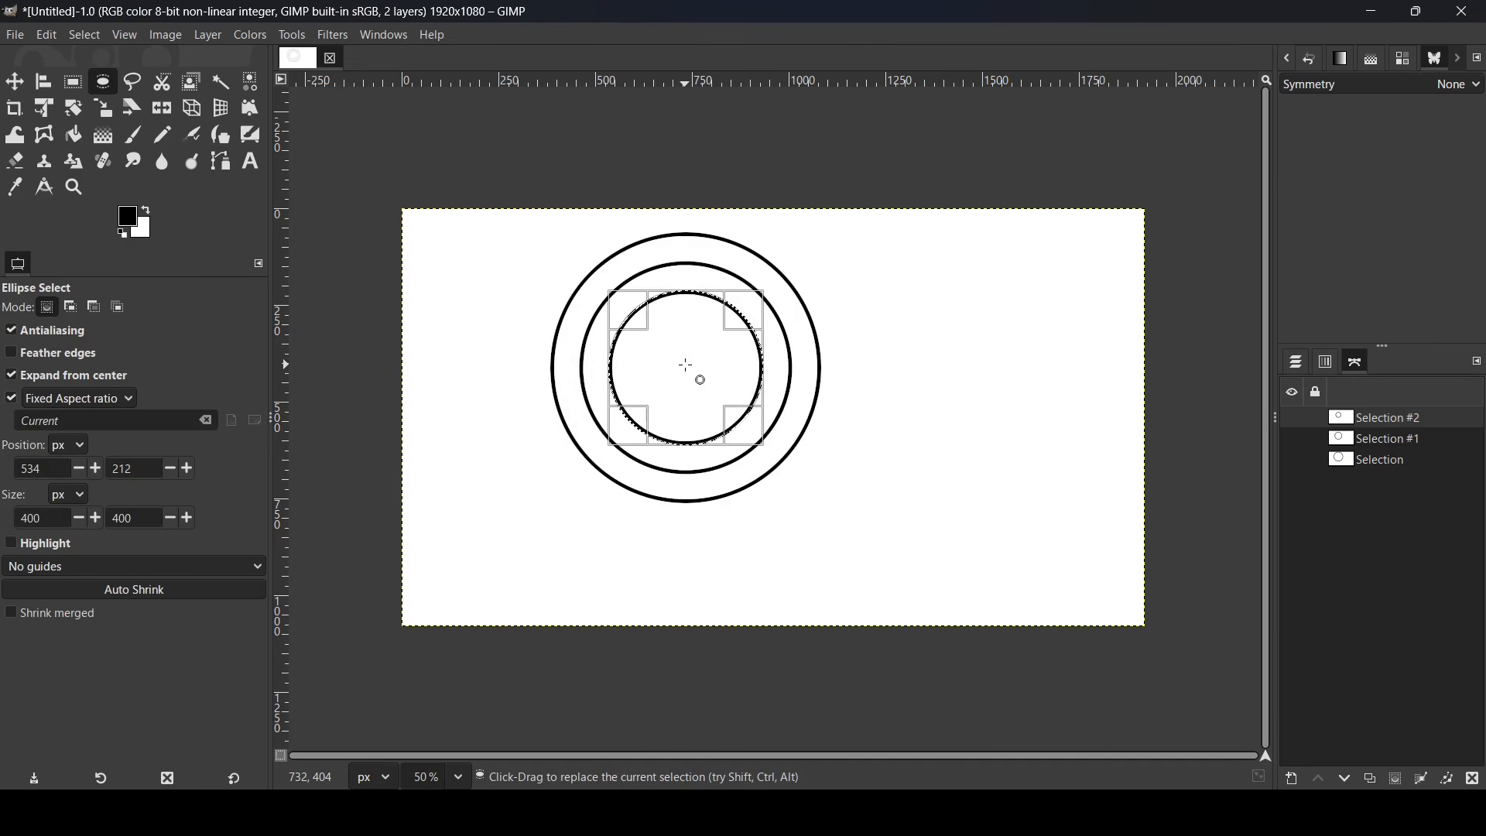
left_click_drag(141, 512, 53, 515)
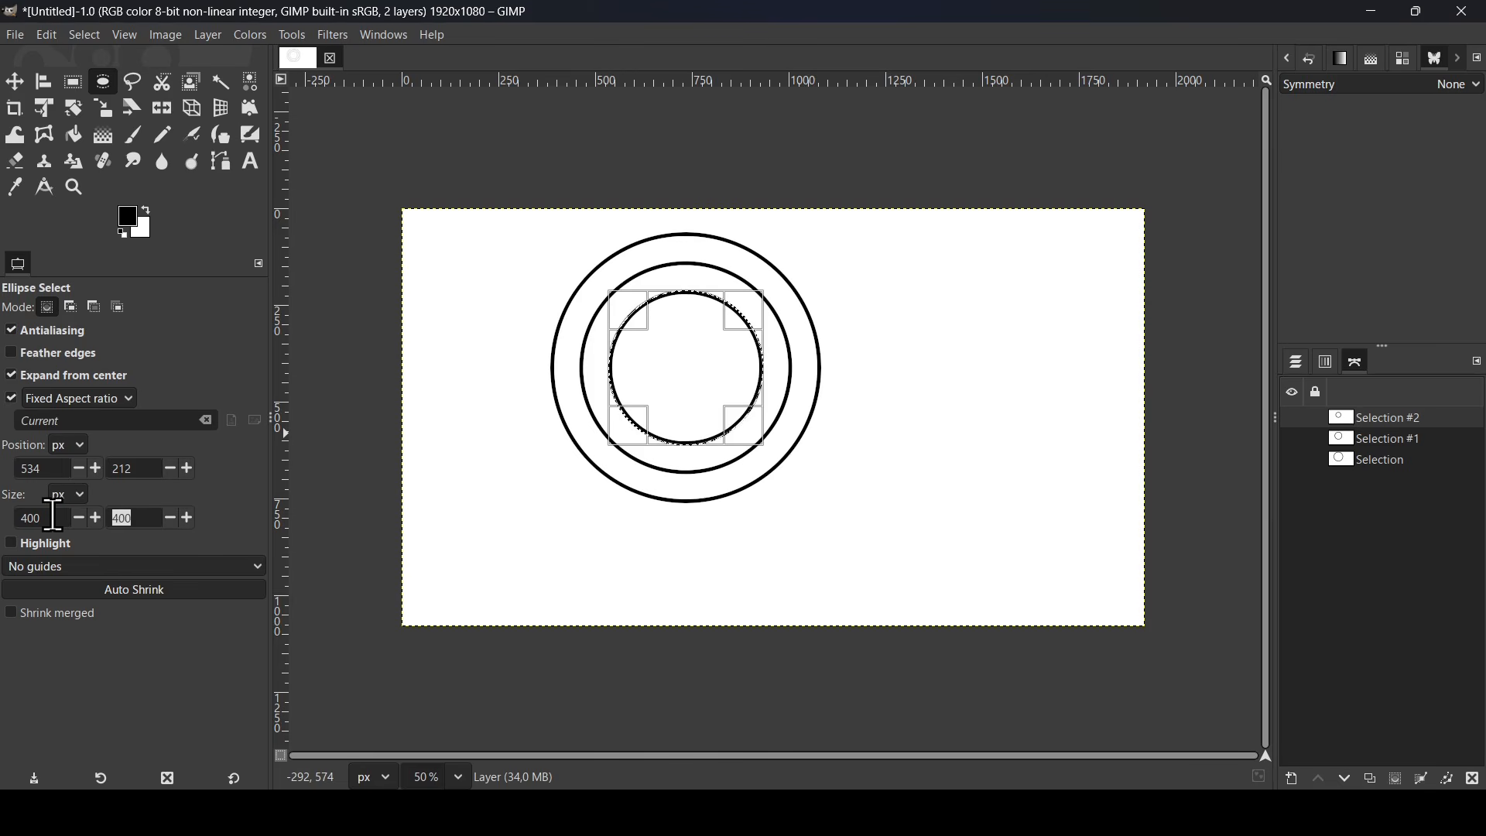
type("250")
key("Return")
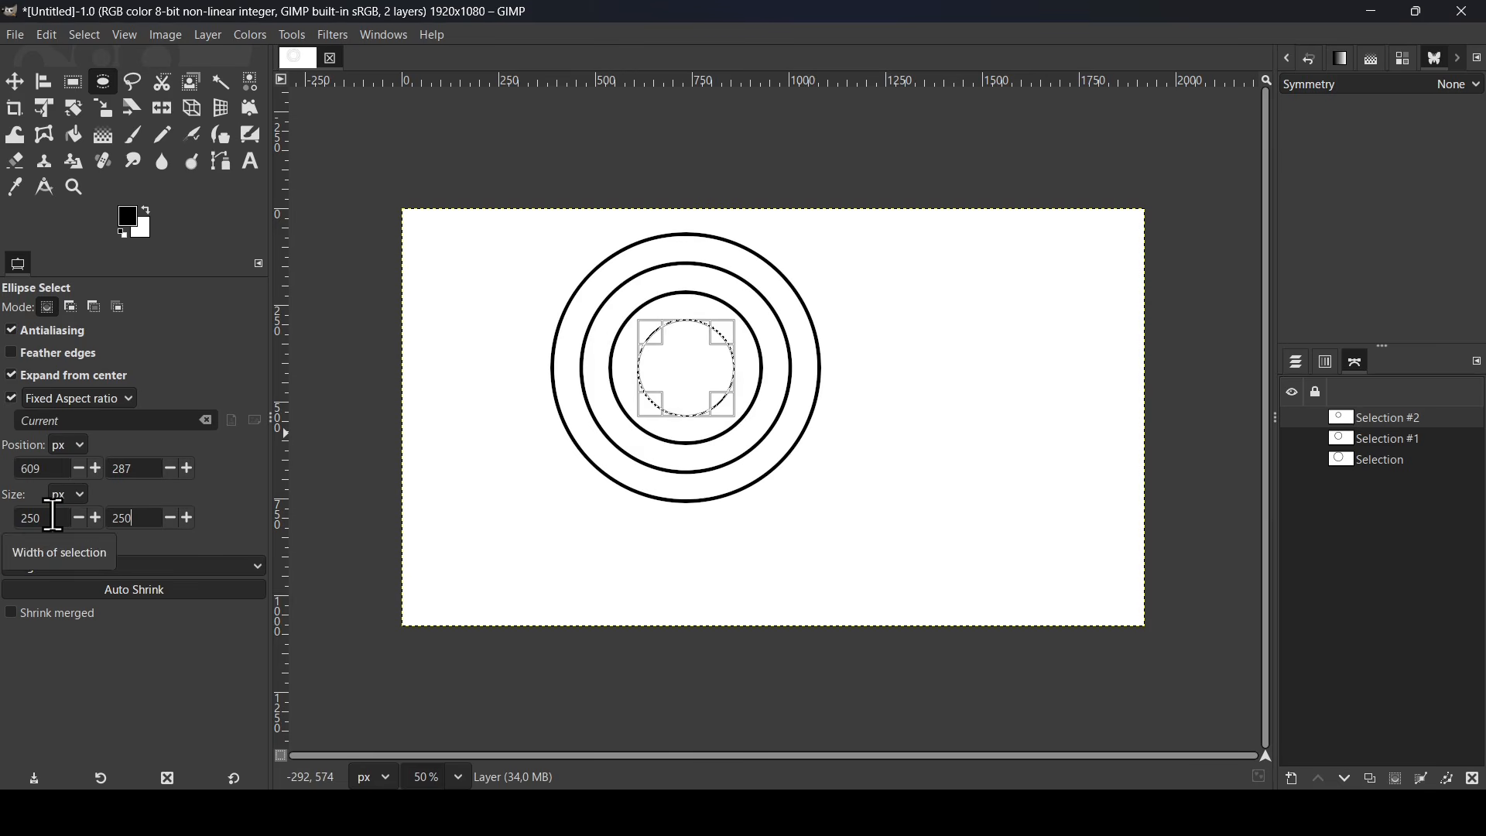
Convert the 250 px circular selection to a path and stroke it with a 20 px foreground-color line.
left_click(1422, 778)
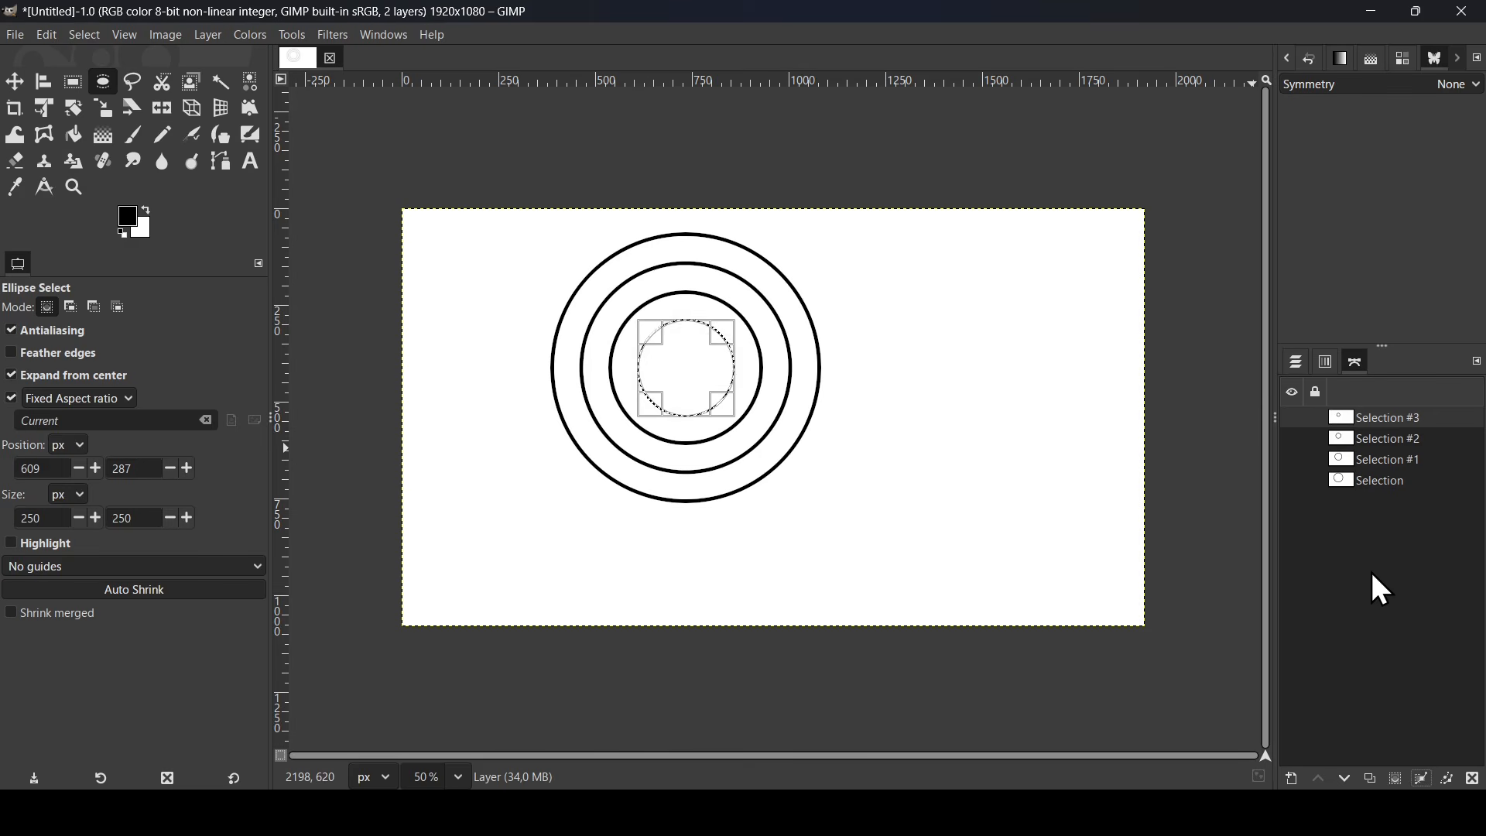
double_click(1344, 421)
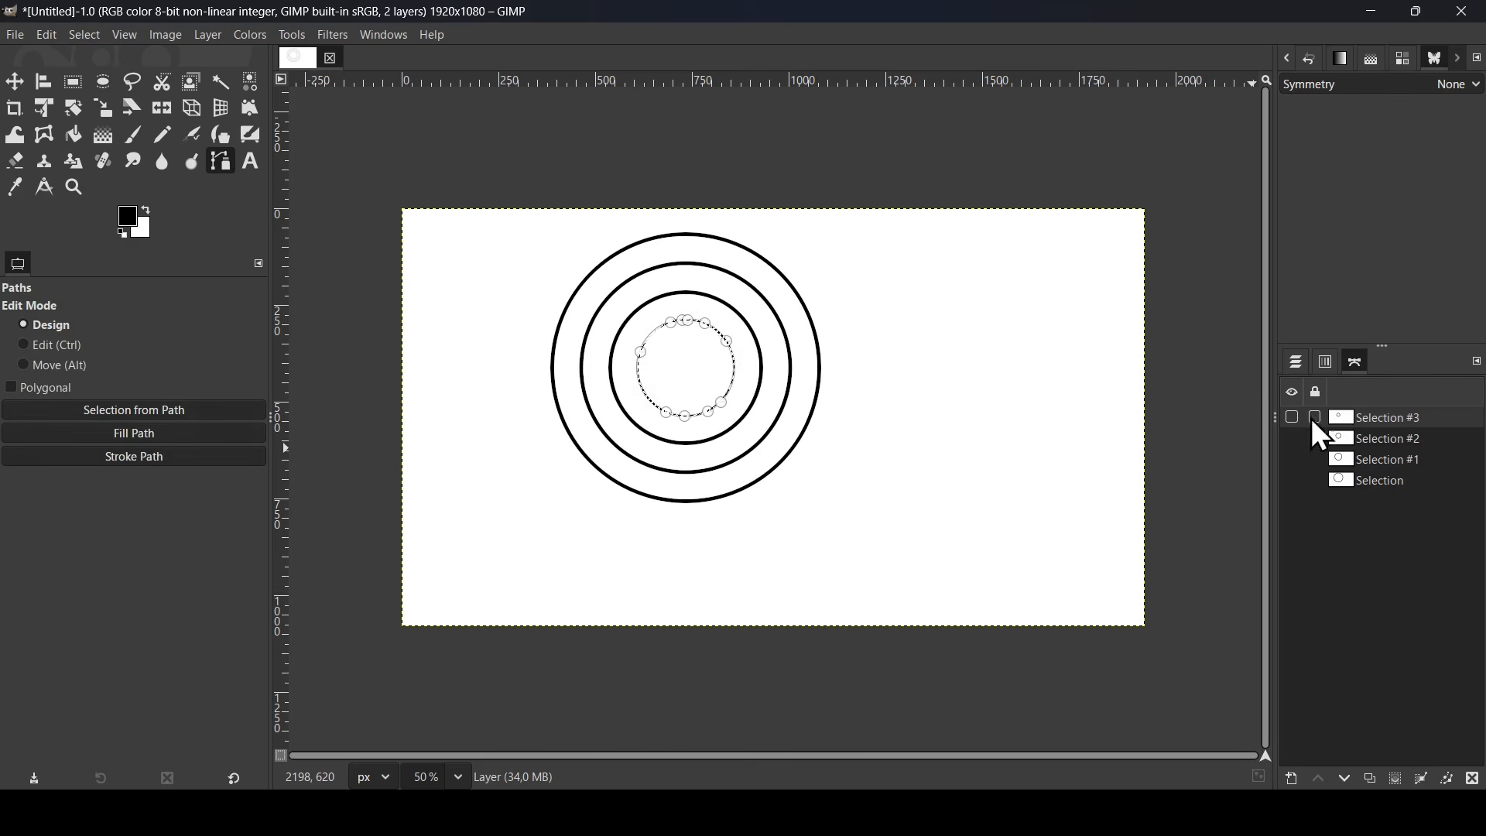
left_click(162, 461)
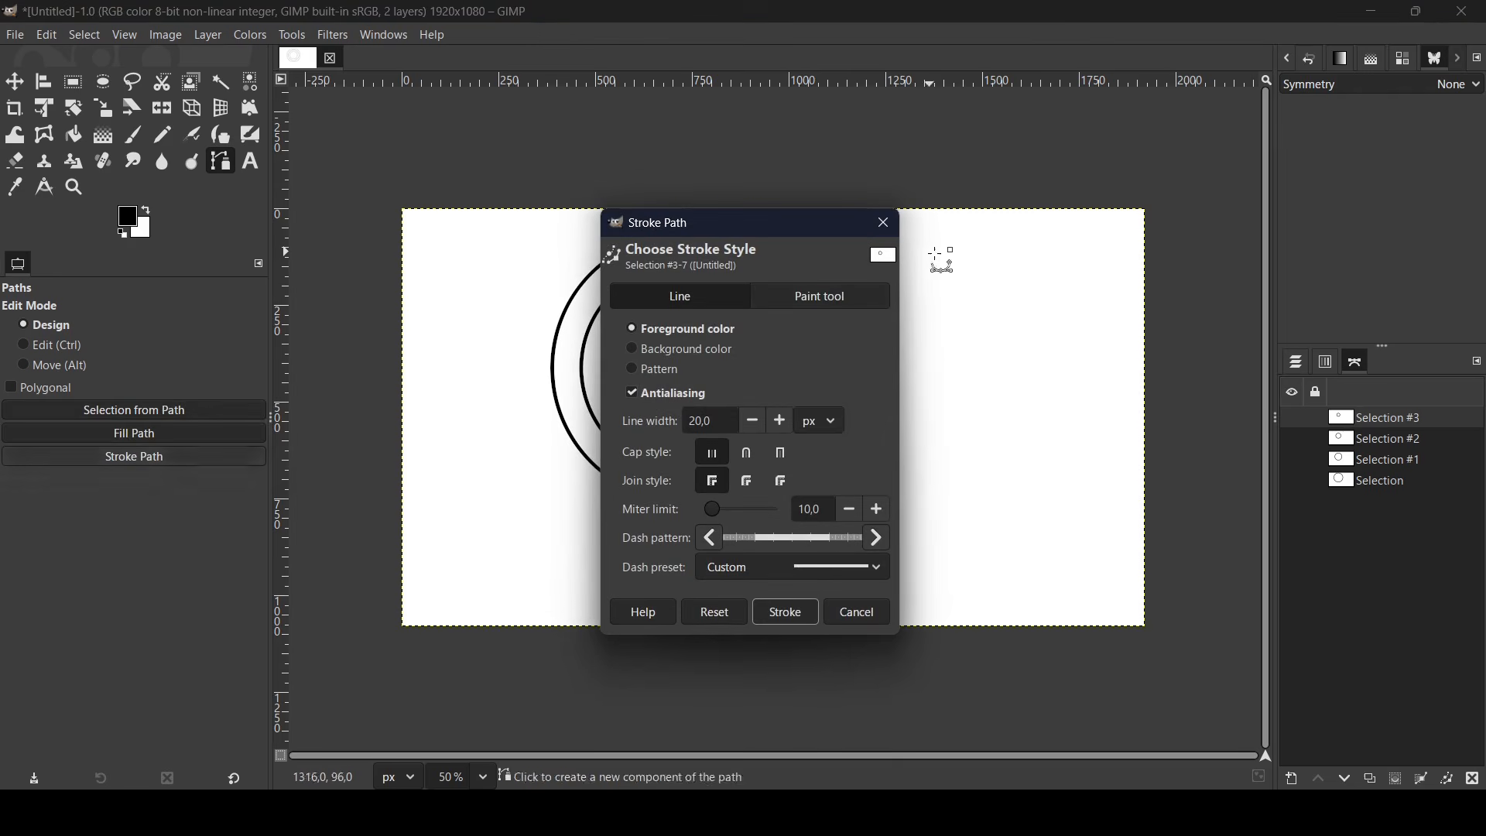
left_click(784, 613)
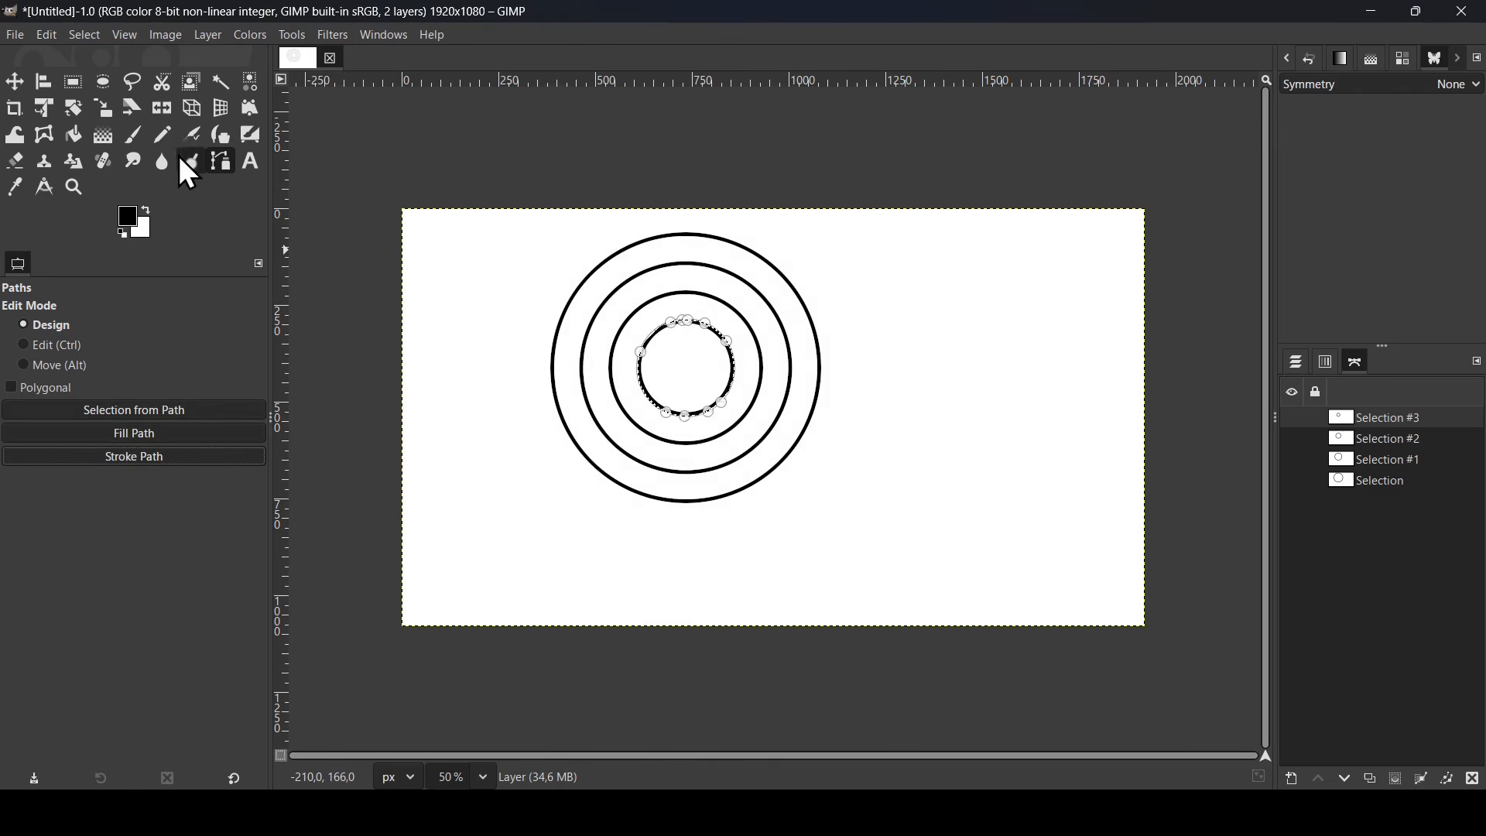
Reactivate the circular selection with Ellipse Select and shrink it about its center to 100 px.
left_click(103, 82)
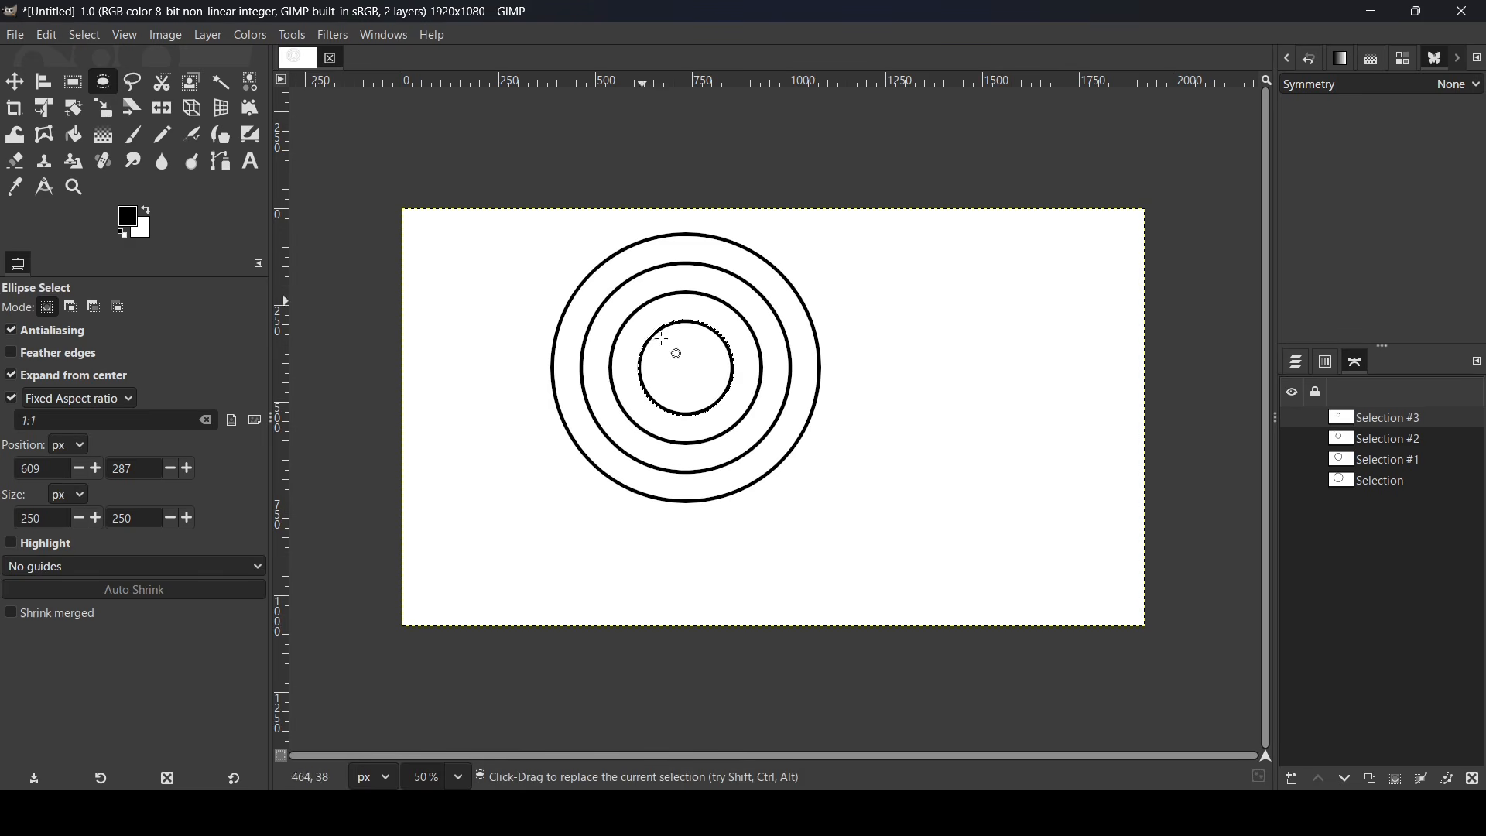
left_click(701, 380)
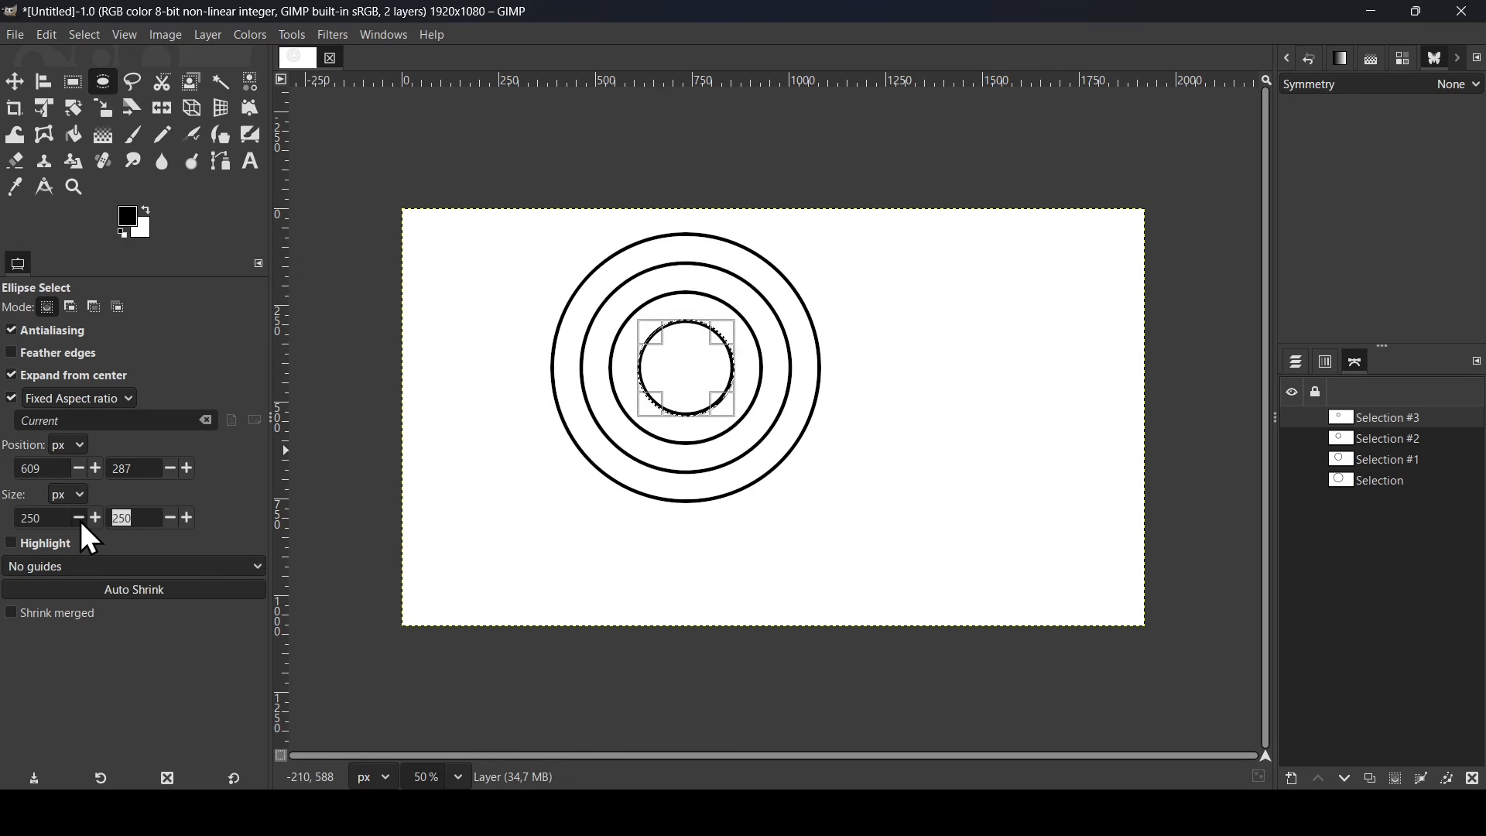
key("BackSpace")
key("BackSpace")
type("100")
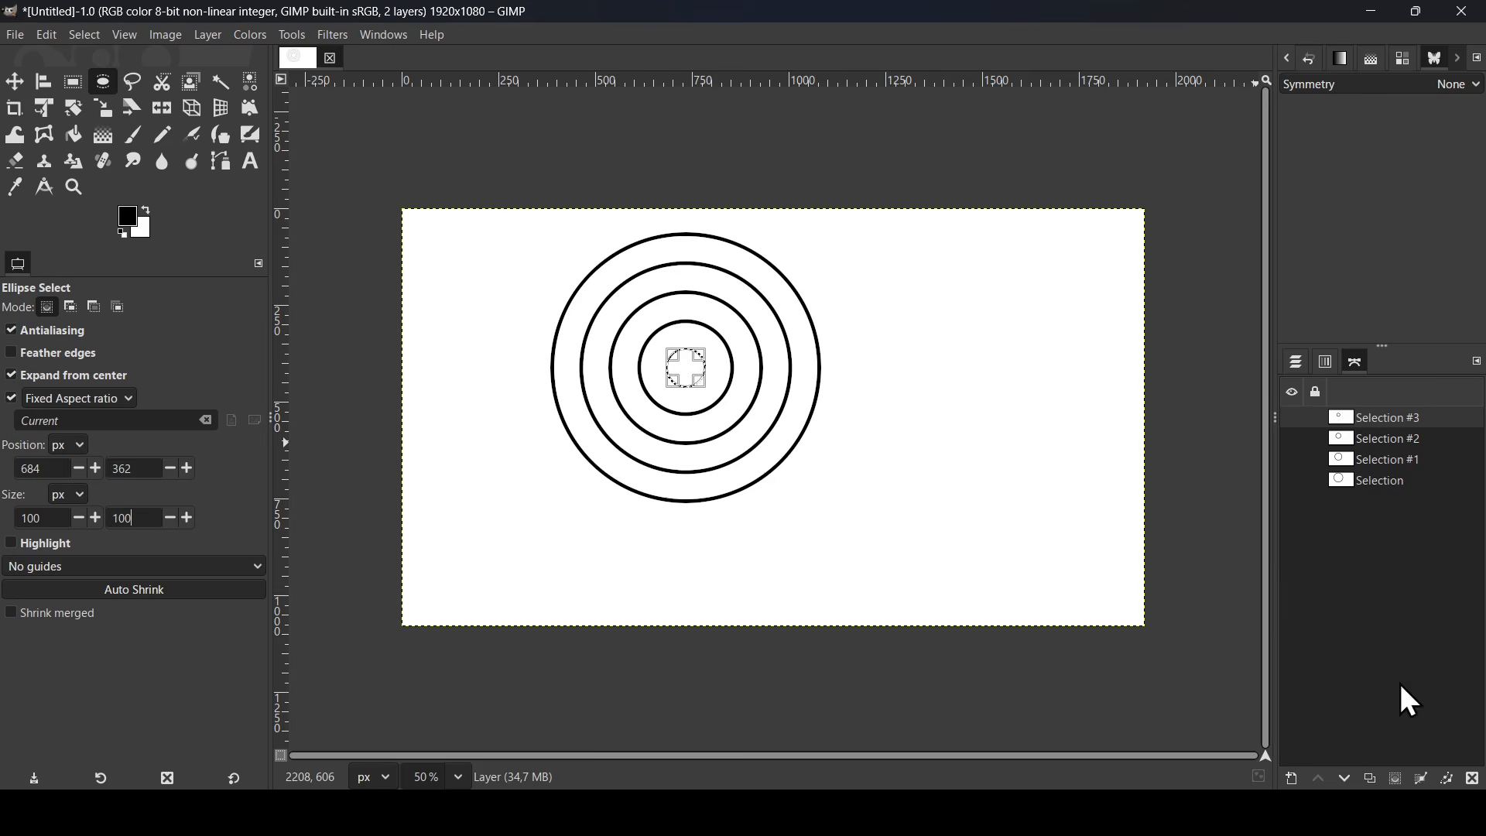
Convert the 100 px circular selection to a path and stroke it with a 20 px foreground-color line.
left_click(1419, 780)
double_click(1345, 424)
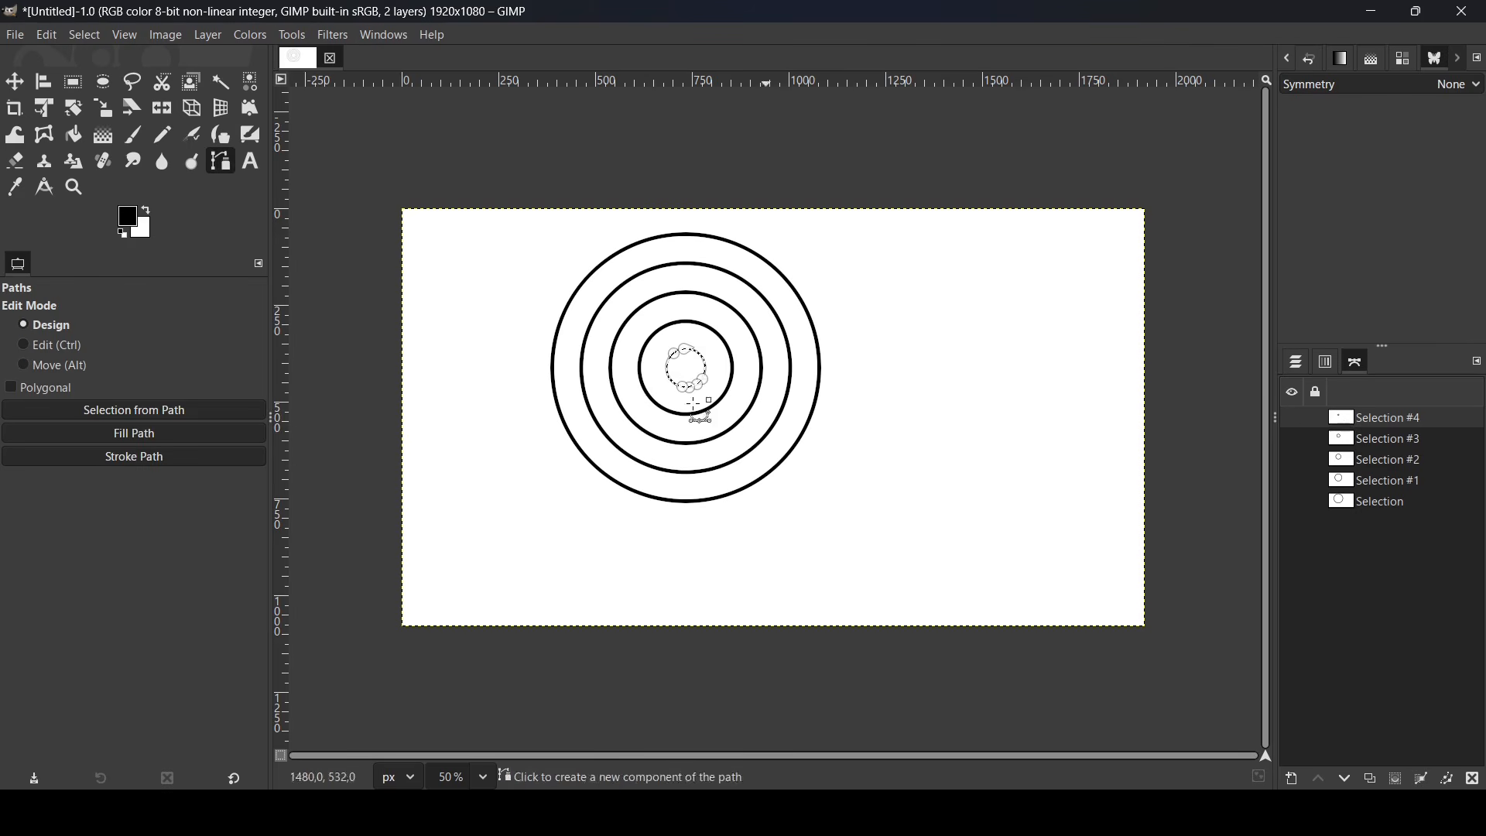
left_click(140, 456)
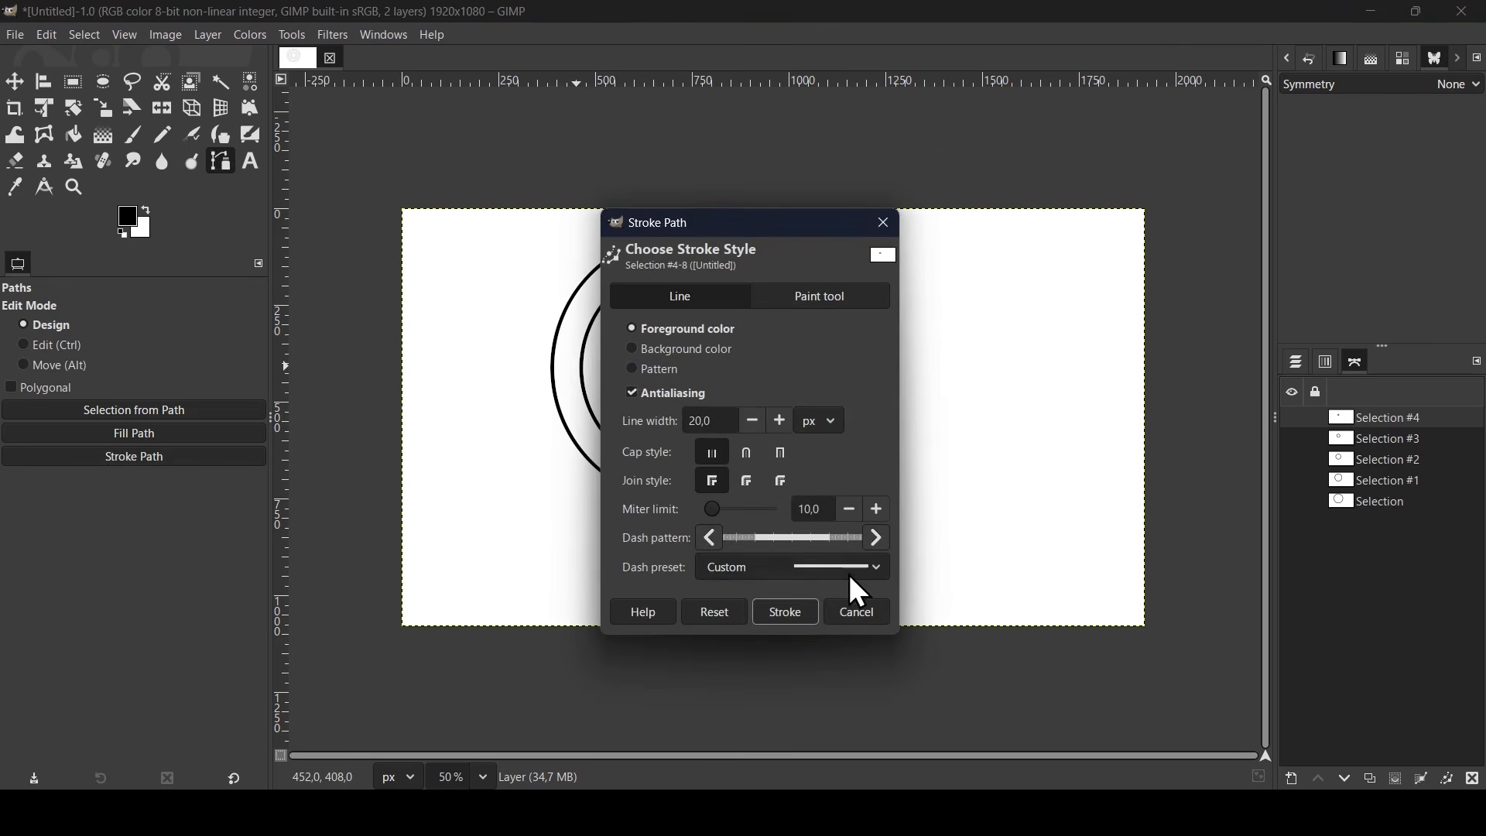
left_click(785, 613)
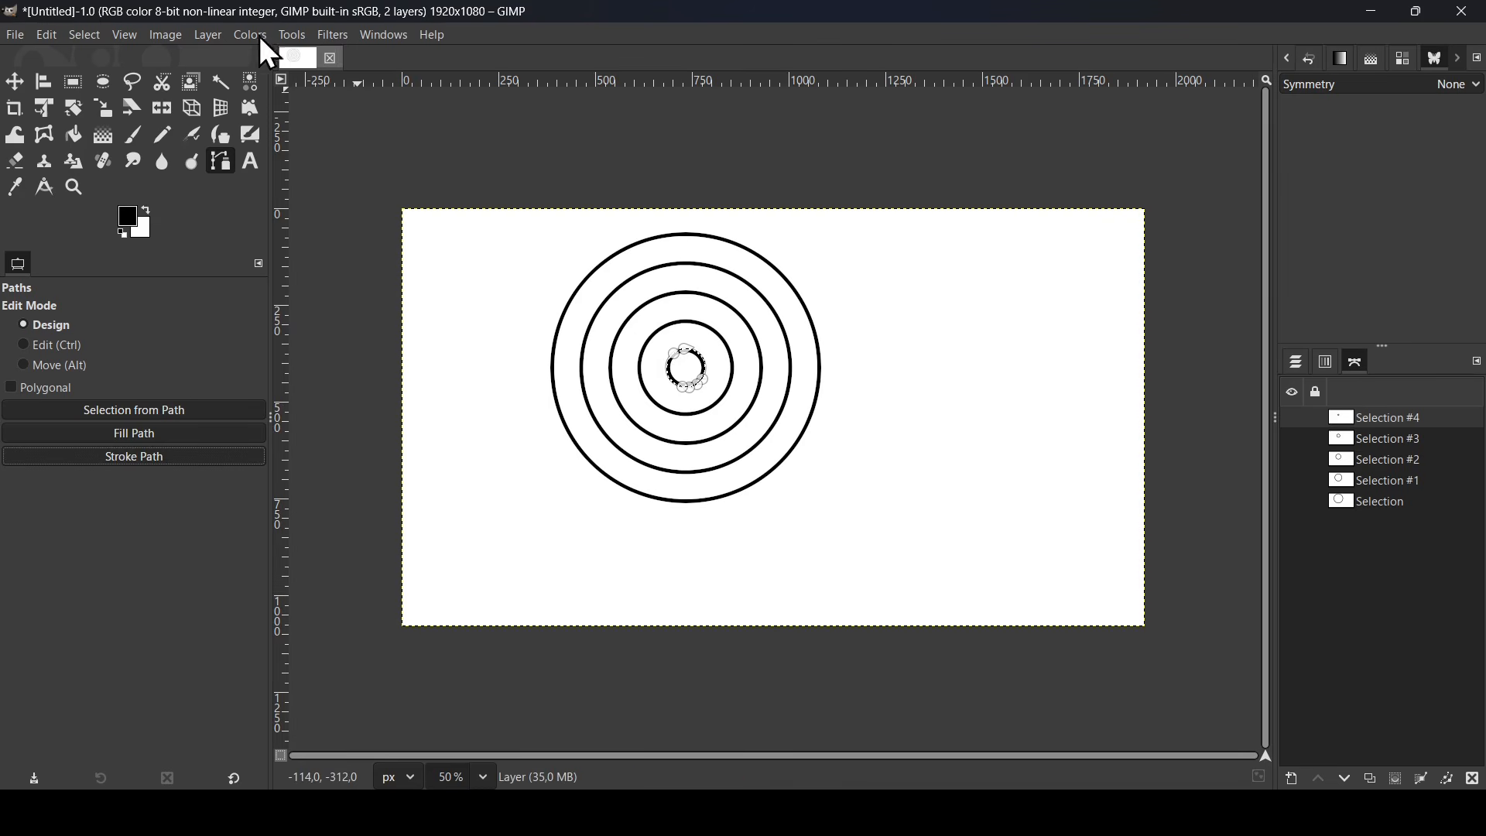
Clear the selection, switch to the Move tool and check the circles layer by hiding and showing it.
left_click(83, 35)
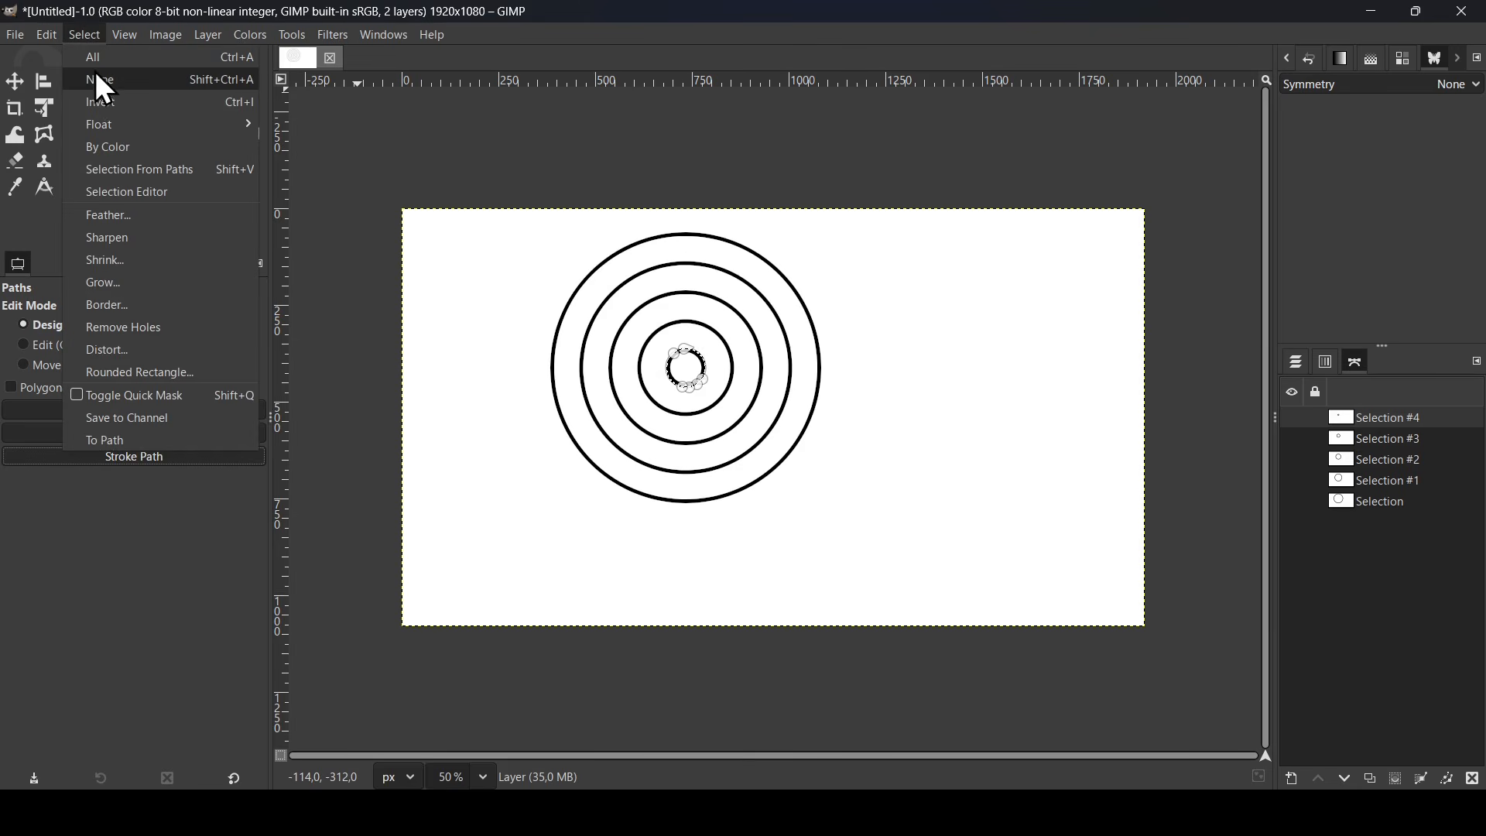
left_click(124, 86)
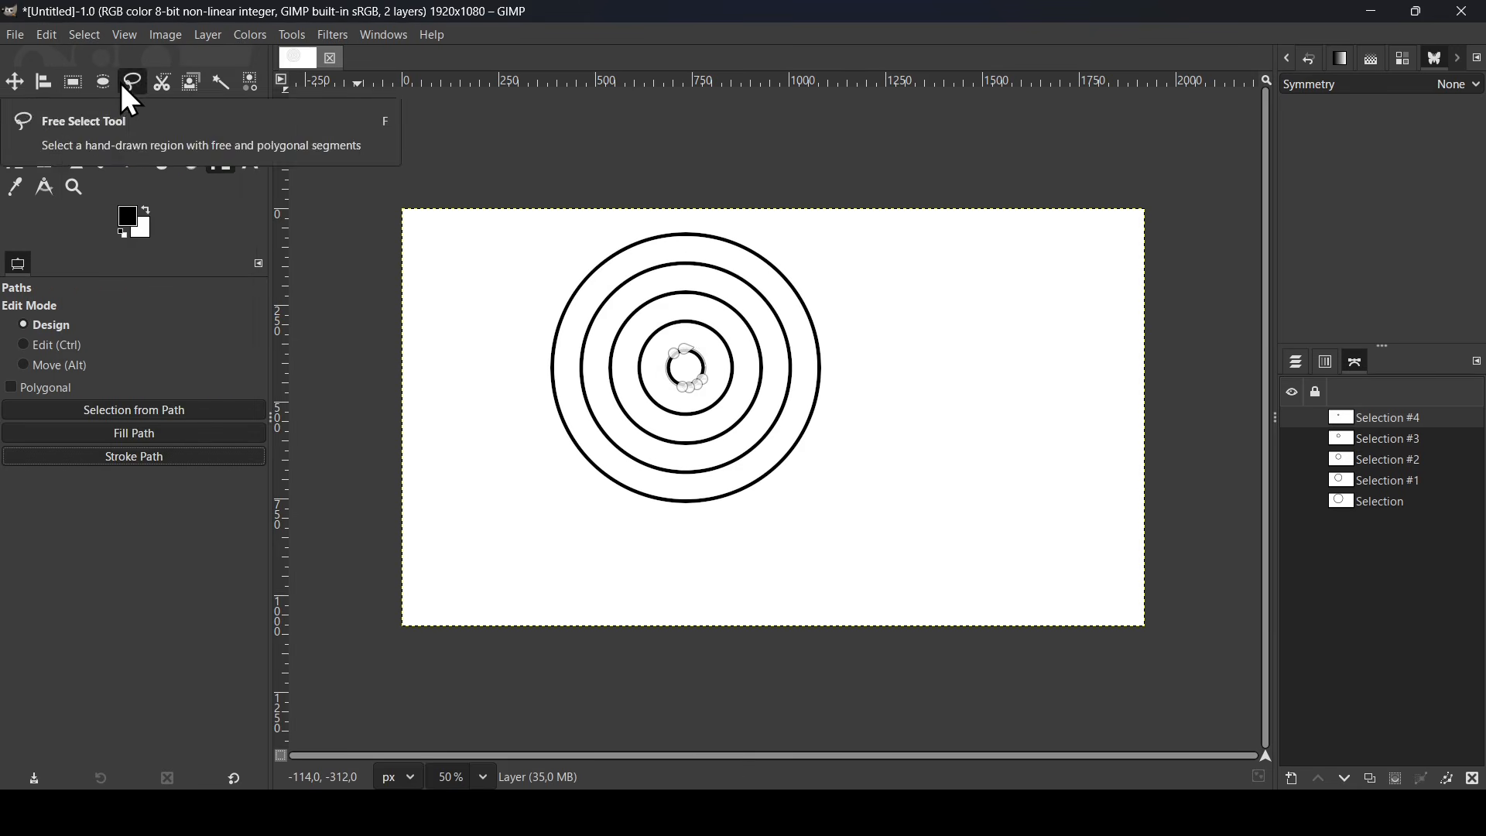
left_click(13, 89)
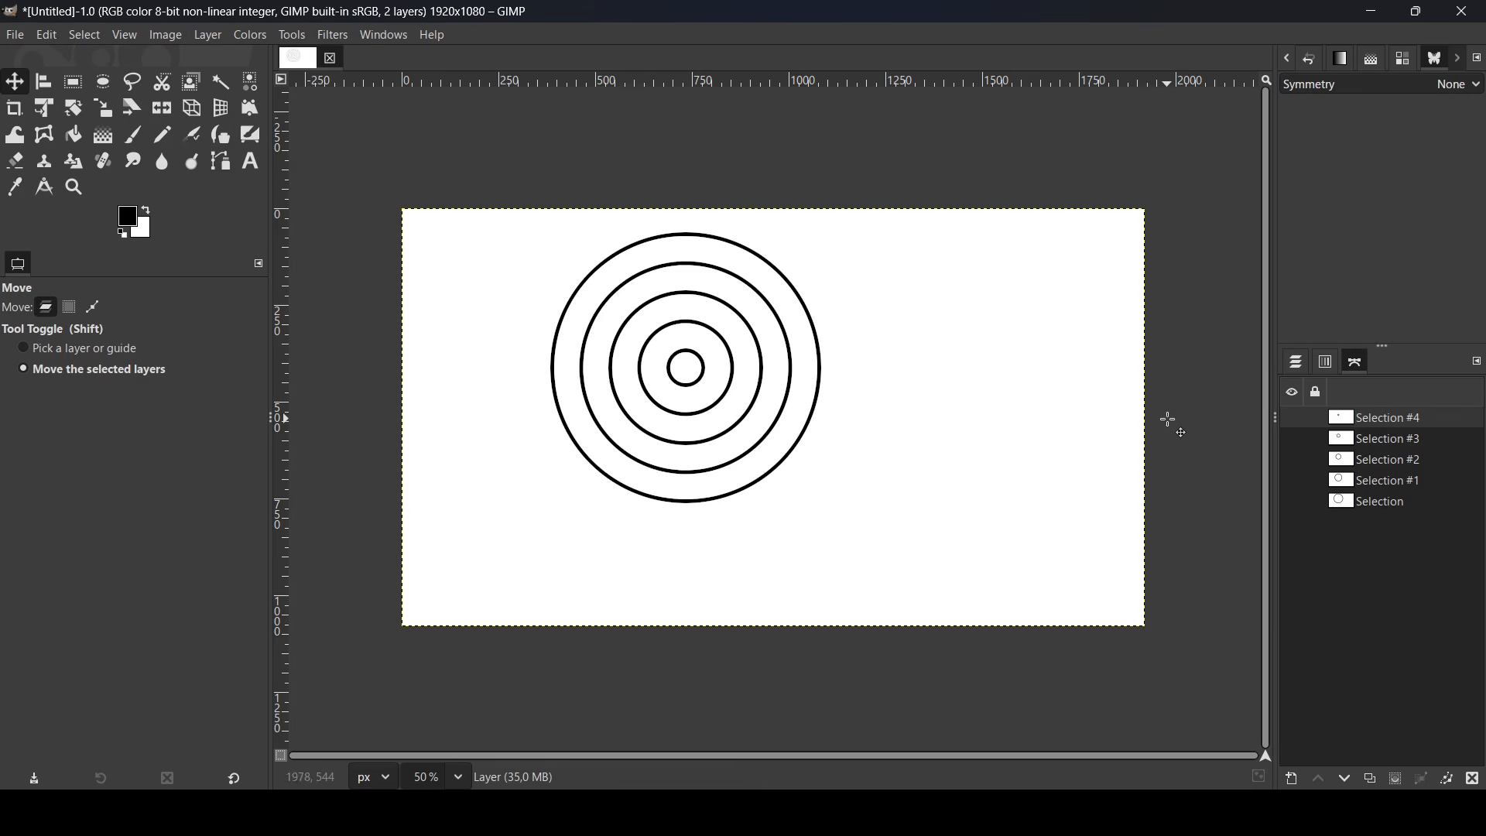
left_click(1297, 364)
left_click(1294, 463)
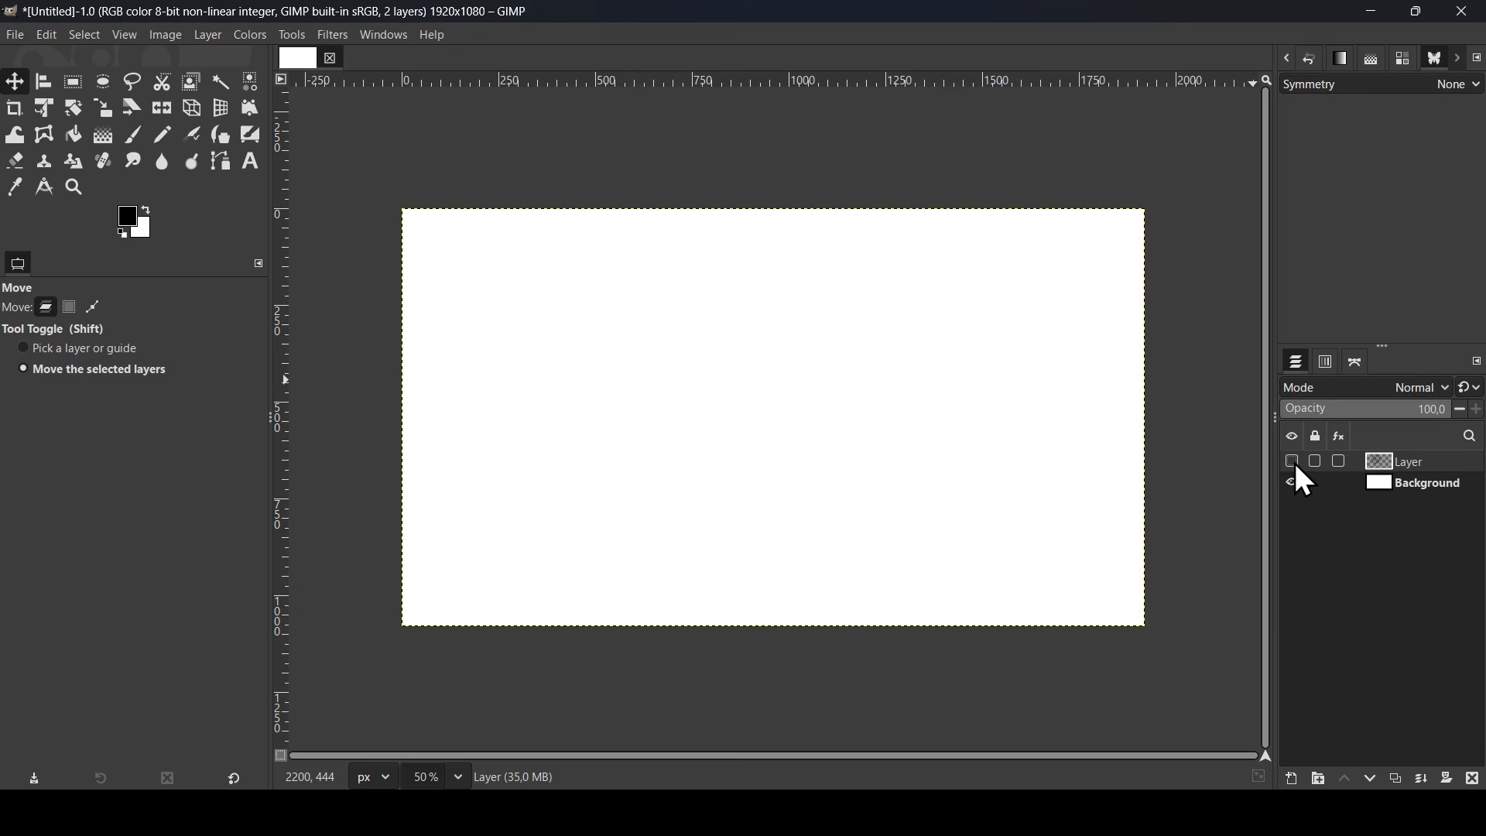
left_click(1294, 463)
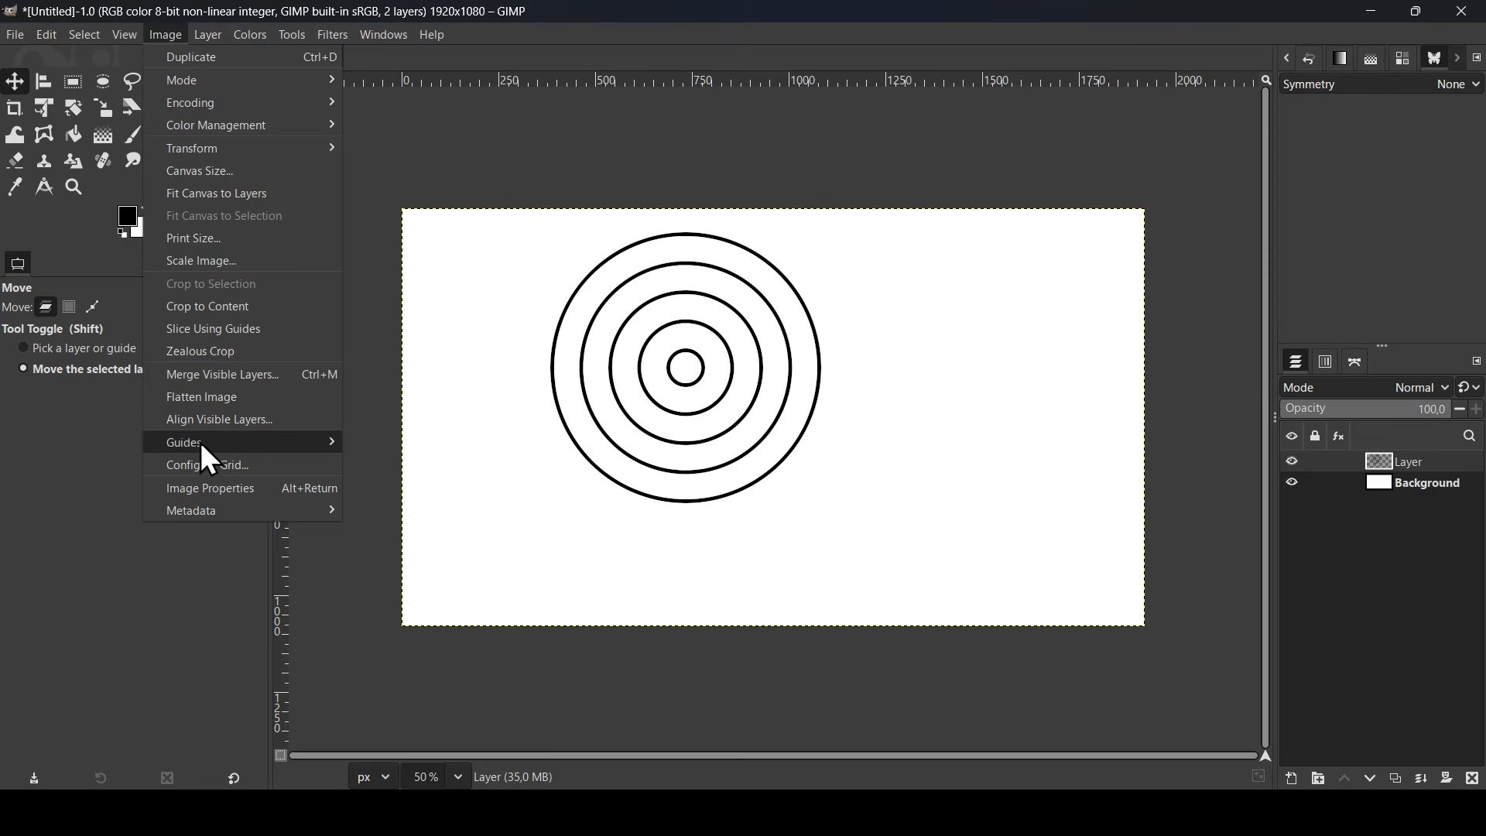
Add a vertical and a horizontal guide, each at 50% of the image.
mouse_move(202, 444)
left_click(424, 443)
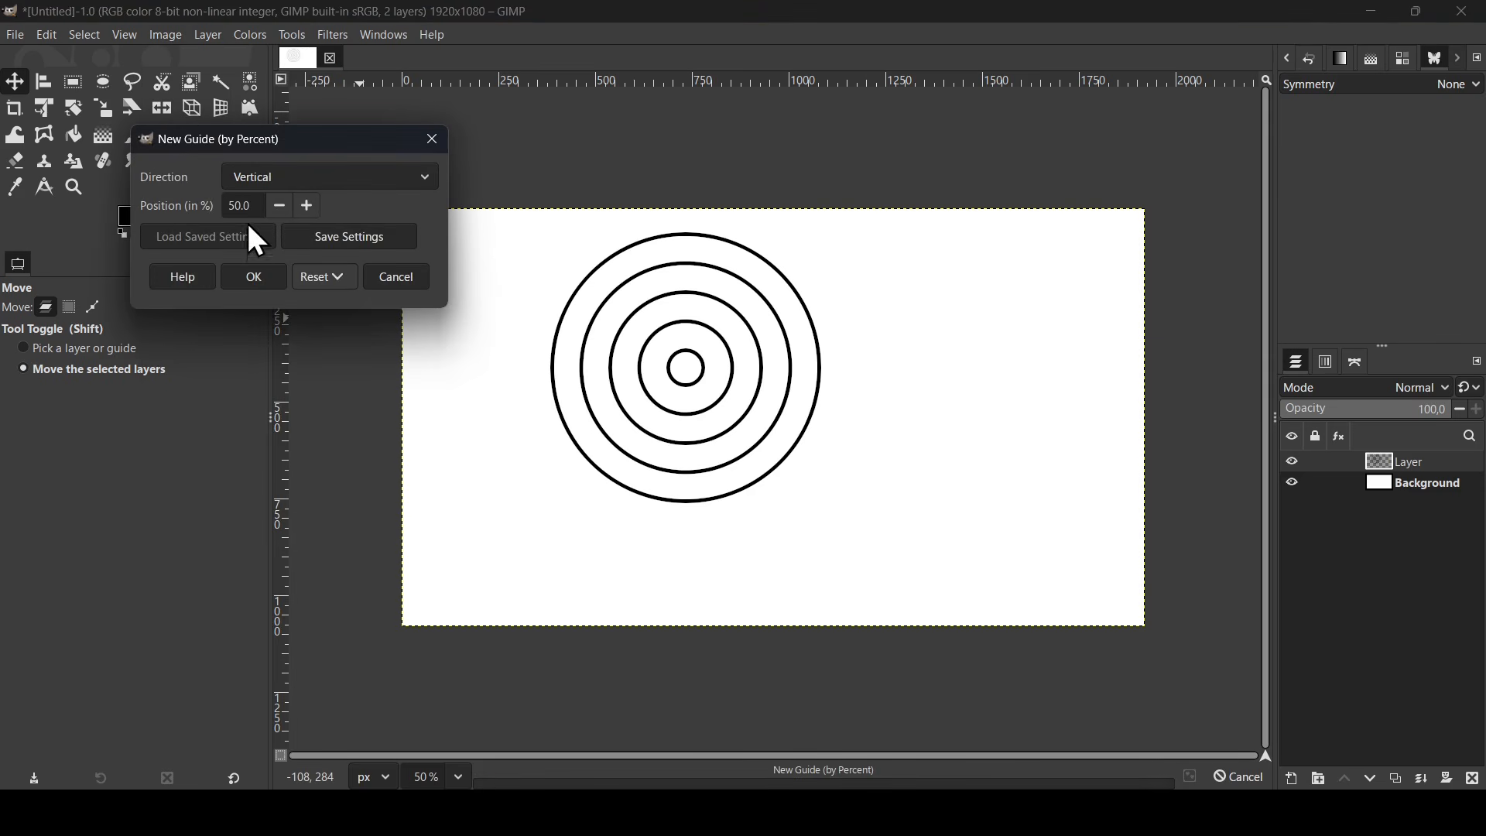
left_click(260, 280)
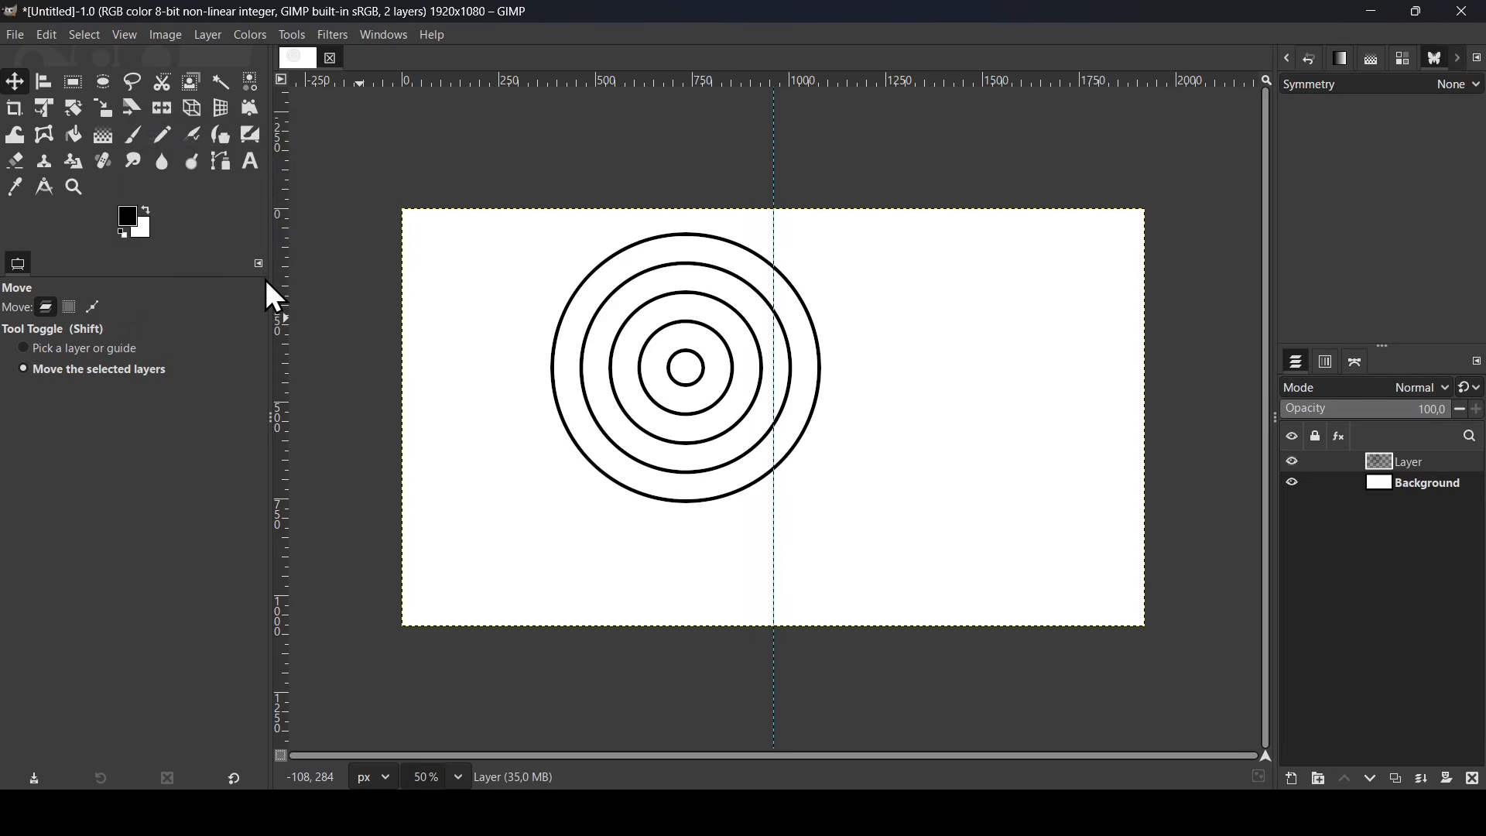
left_click(169, 40)
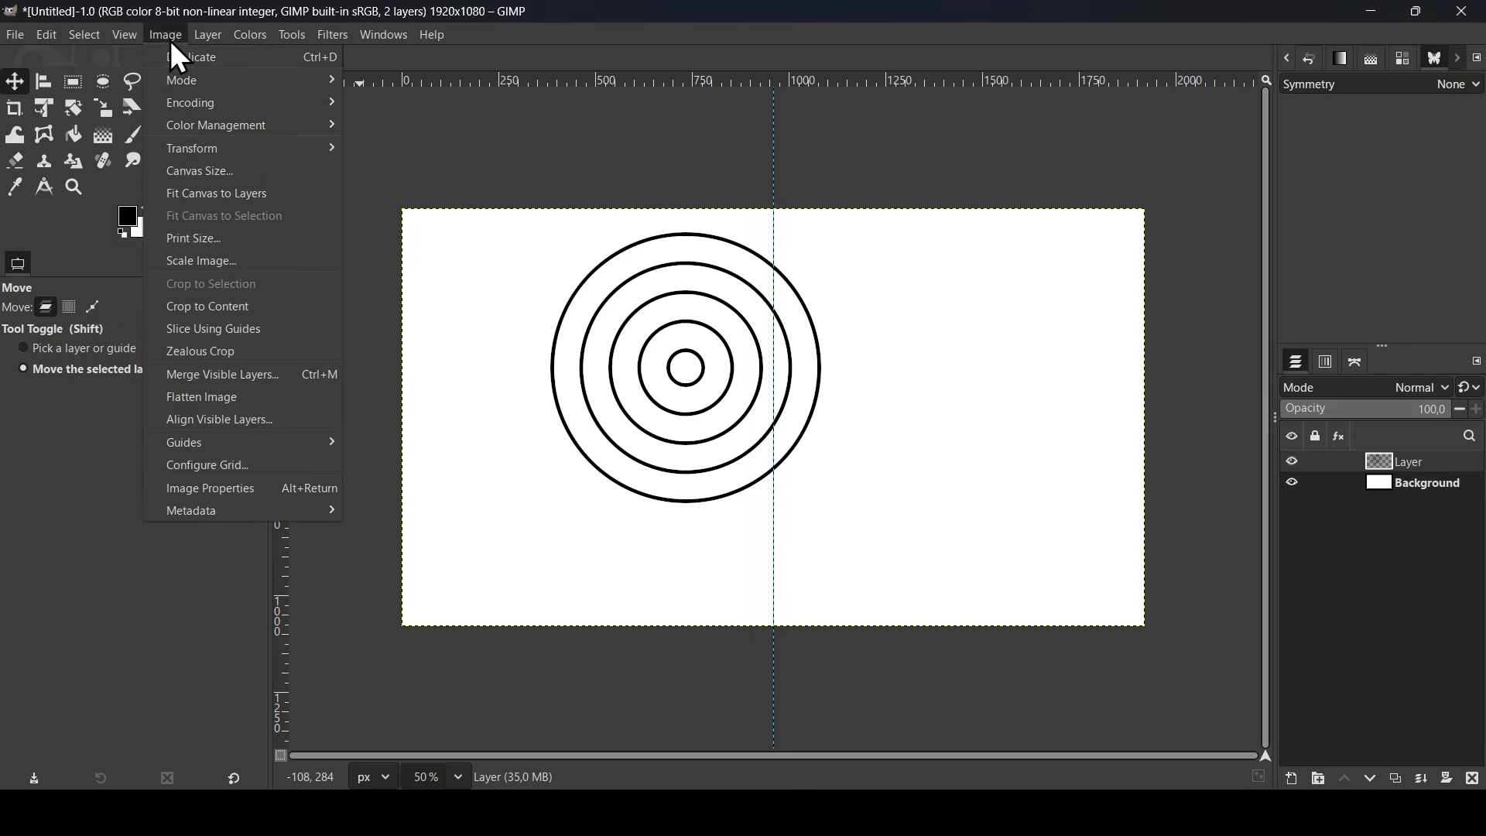
mouse_move(210, 439)
left_click(435, 448)
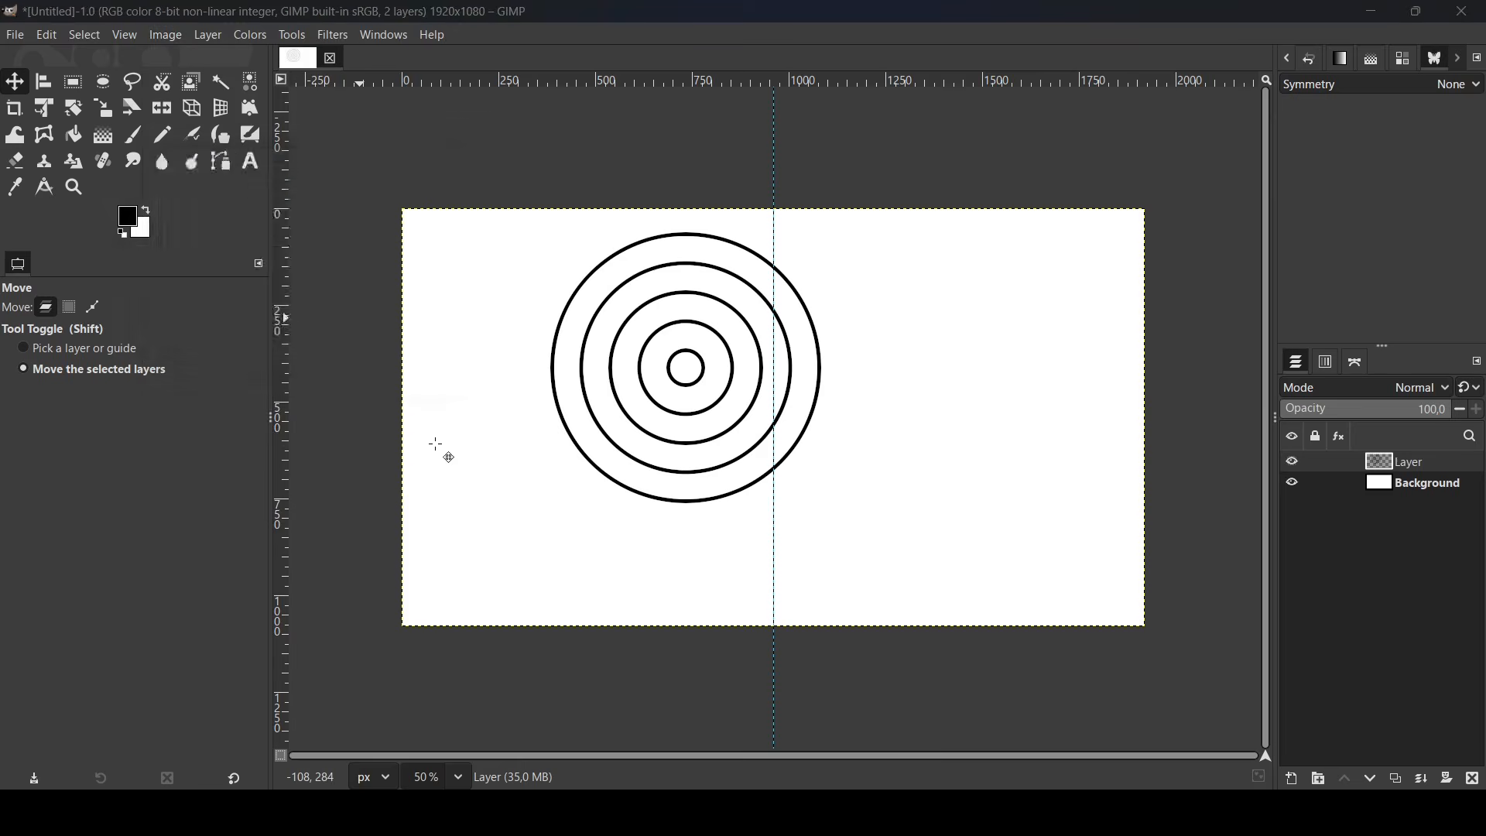
left_click(366, 203)
left_click(361, 183)
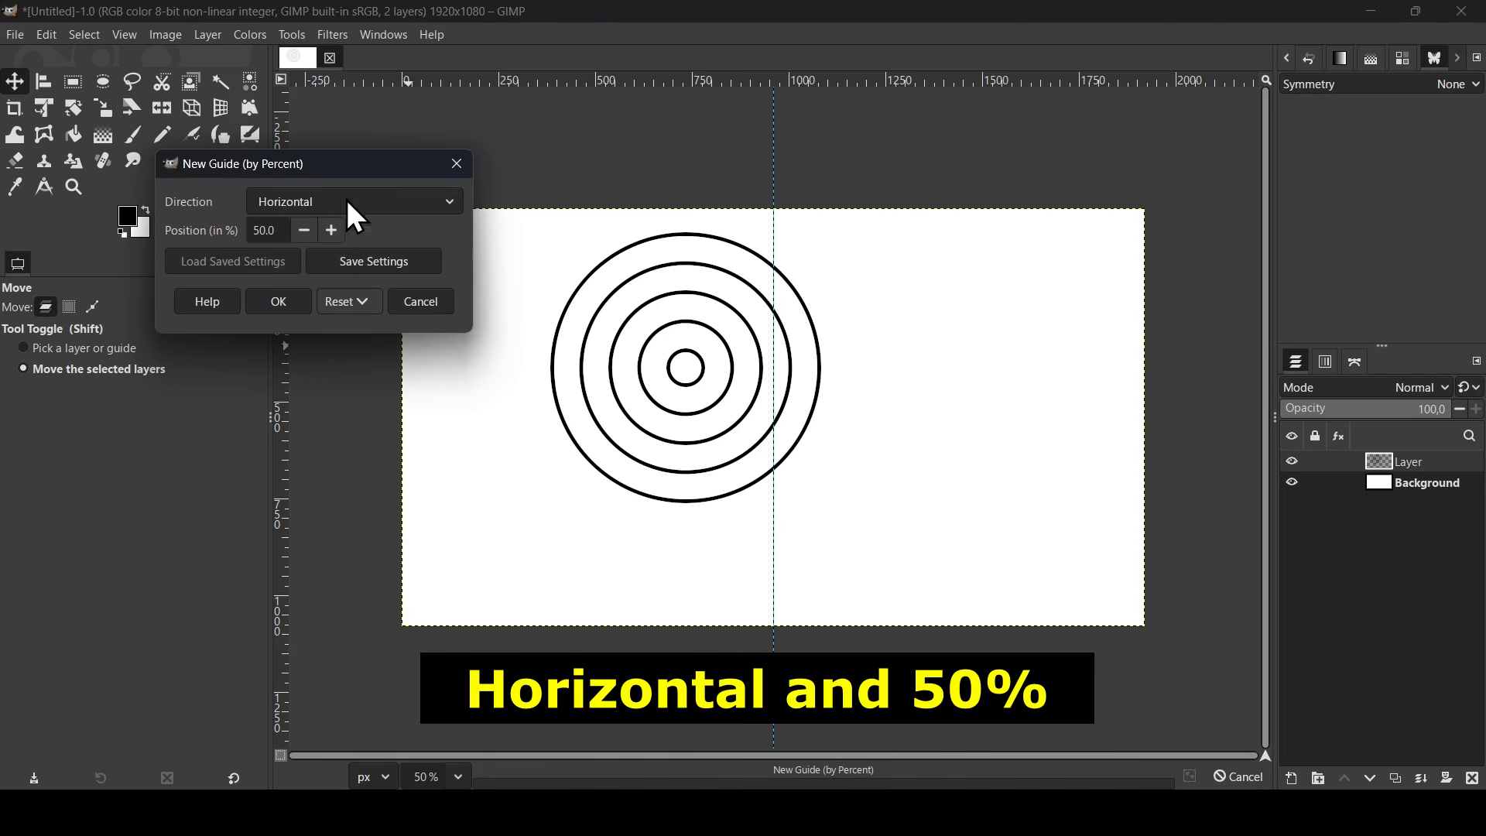
left_click(279, 301)
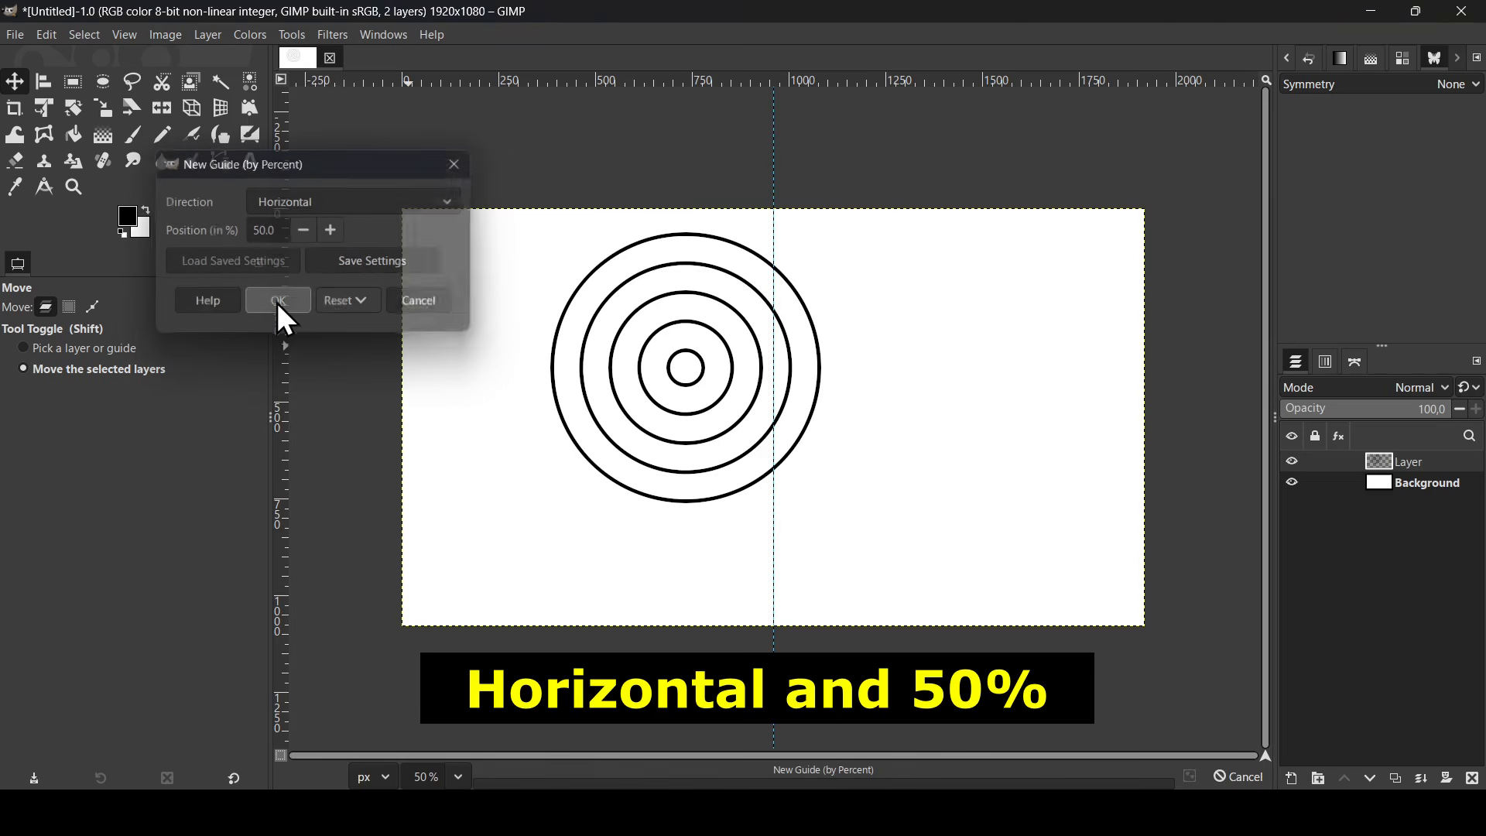
Check the circles layer by hiding and showing it, and crop that layer to its content.
left_click(1292, 462)
left_click(1292, 461)
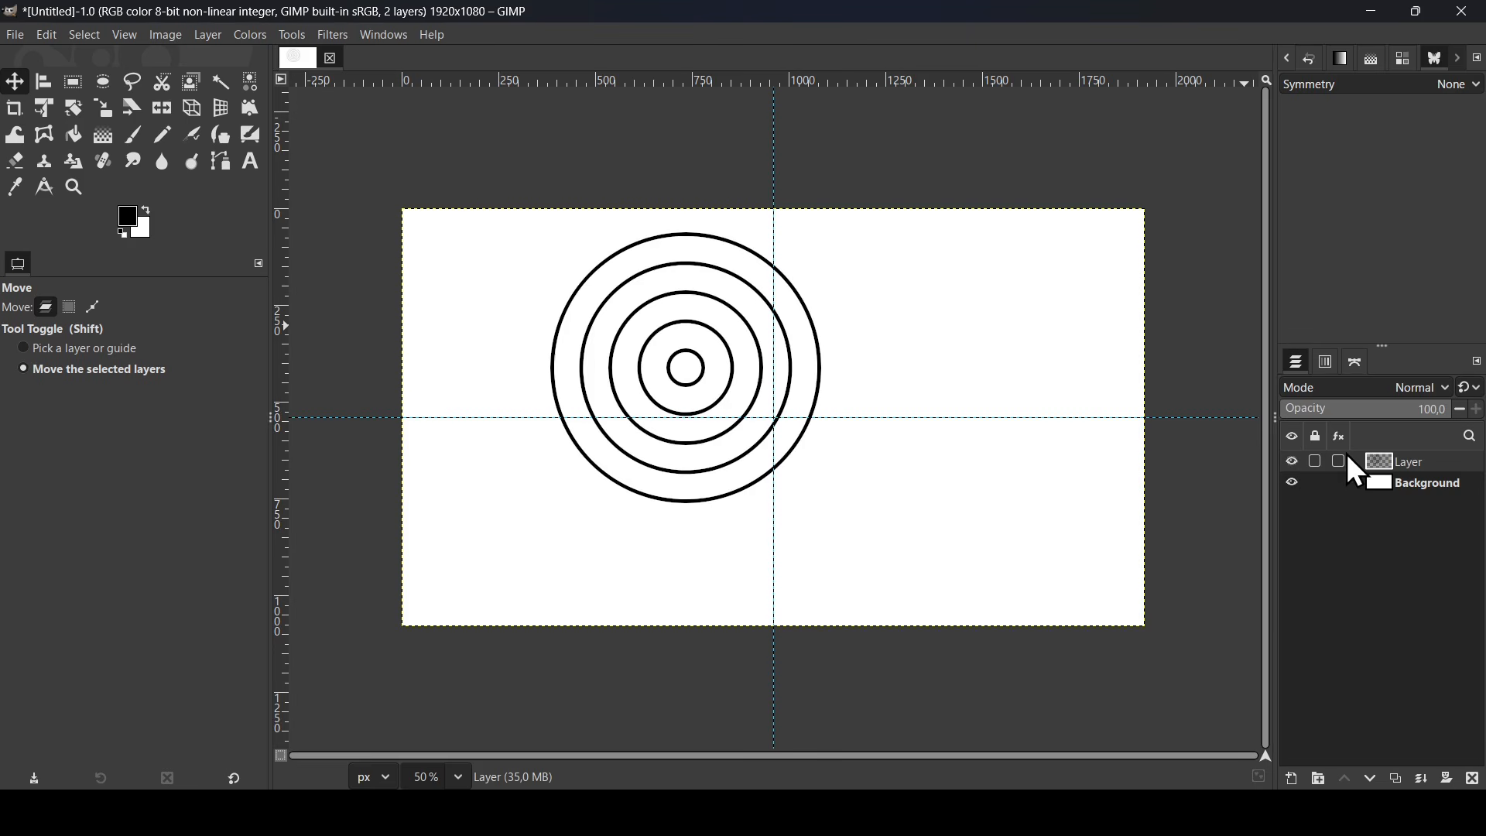
left_click(207, 34)
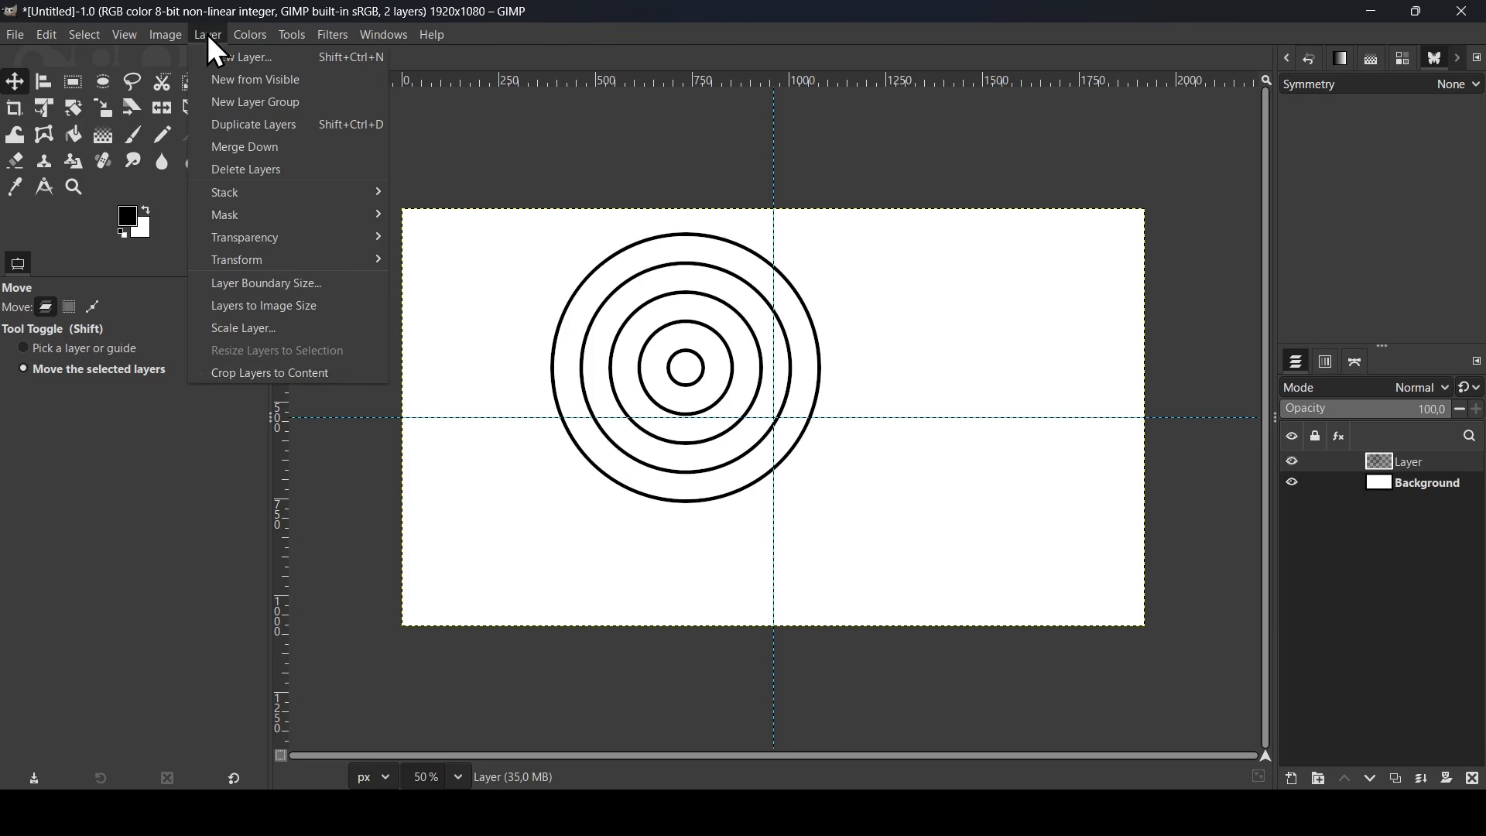
left_click(242, 374)
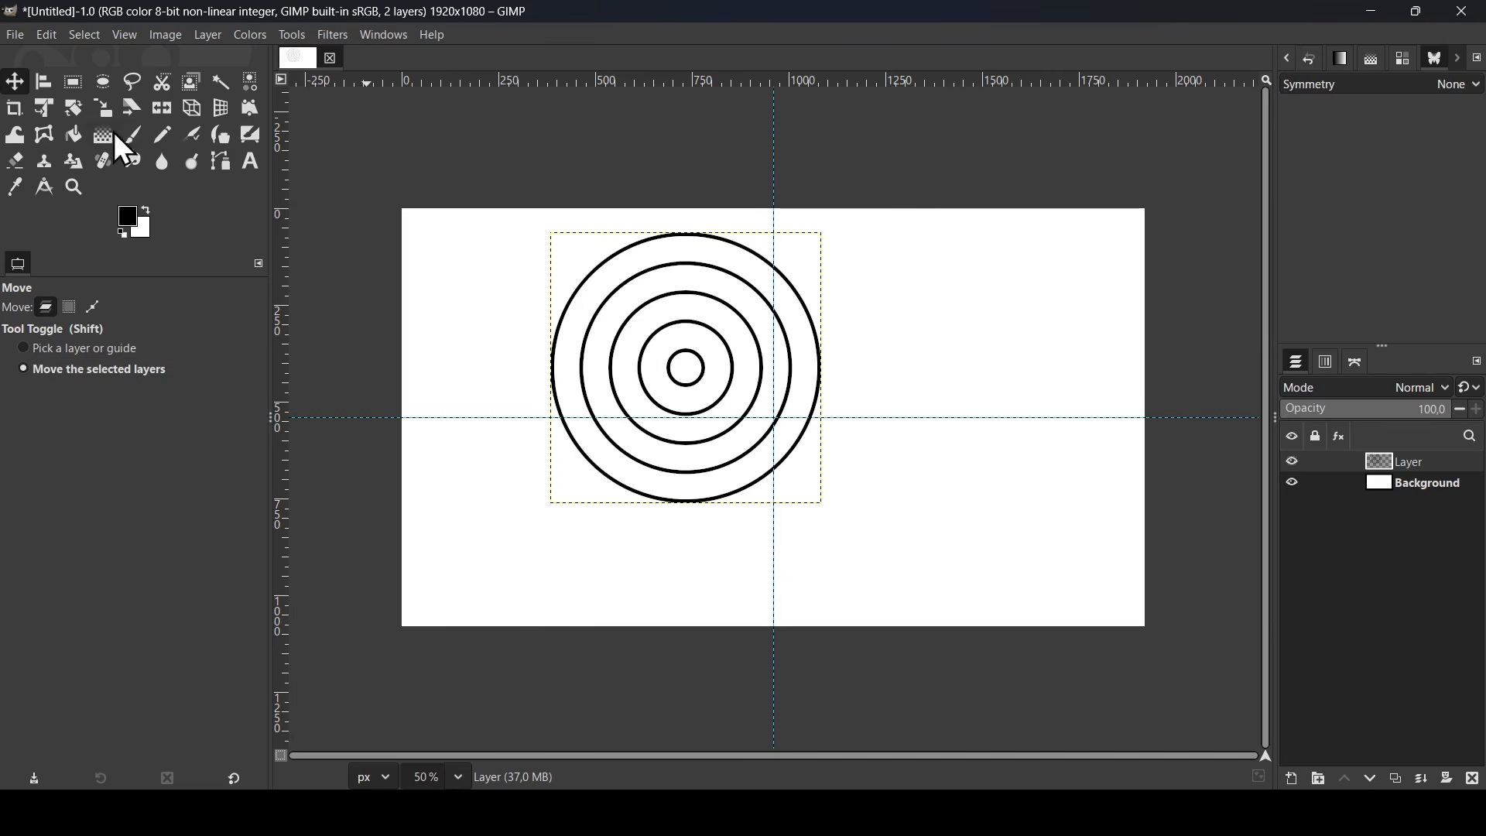
Center the circles layer horizontally and vertically relative to the image with the Align tool.
left_click(50, 81)
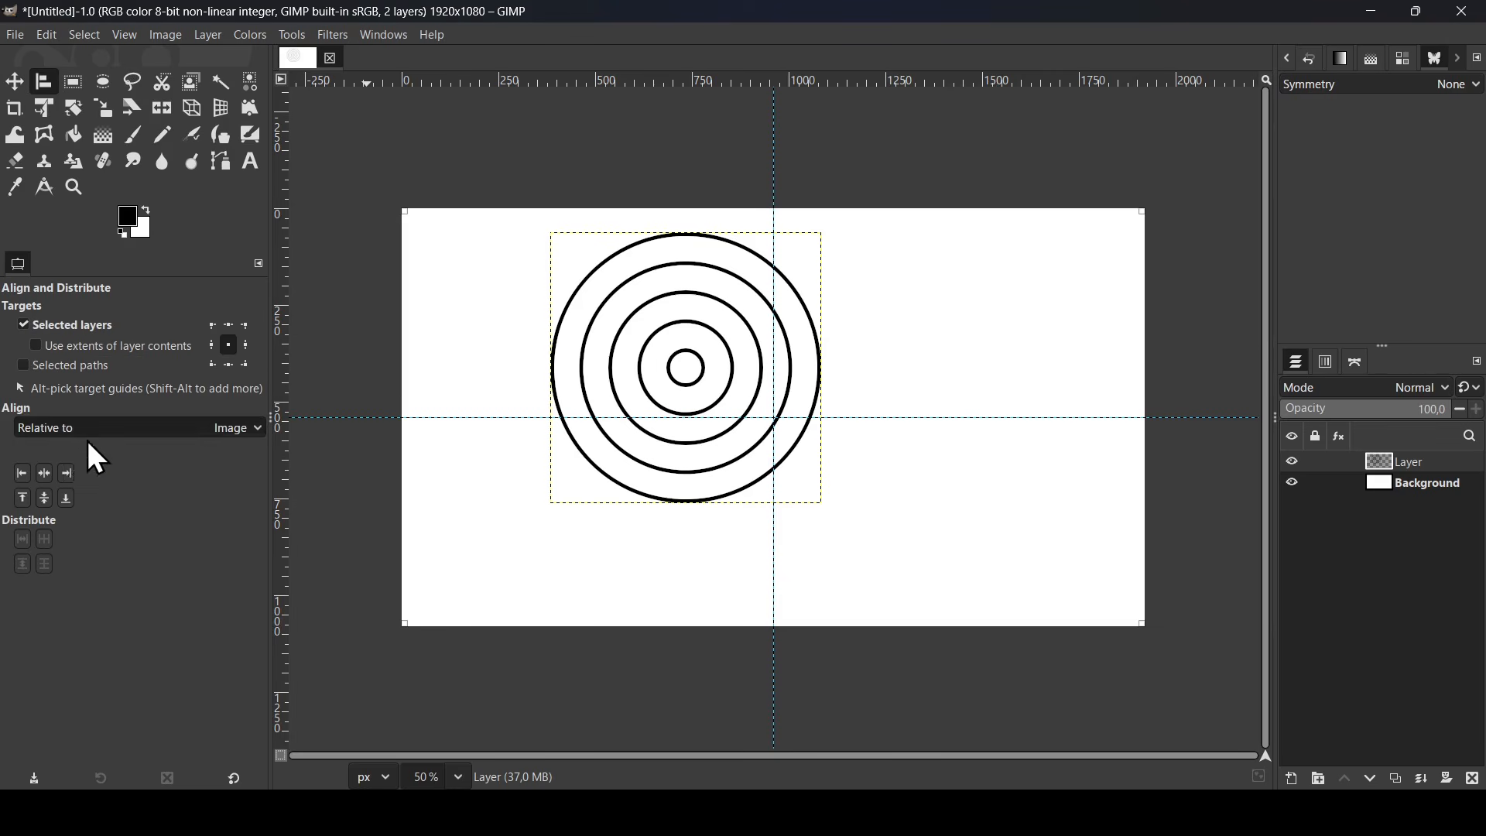
left_click(43, 477)
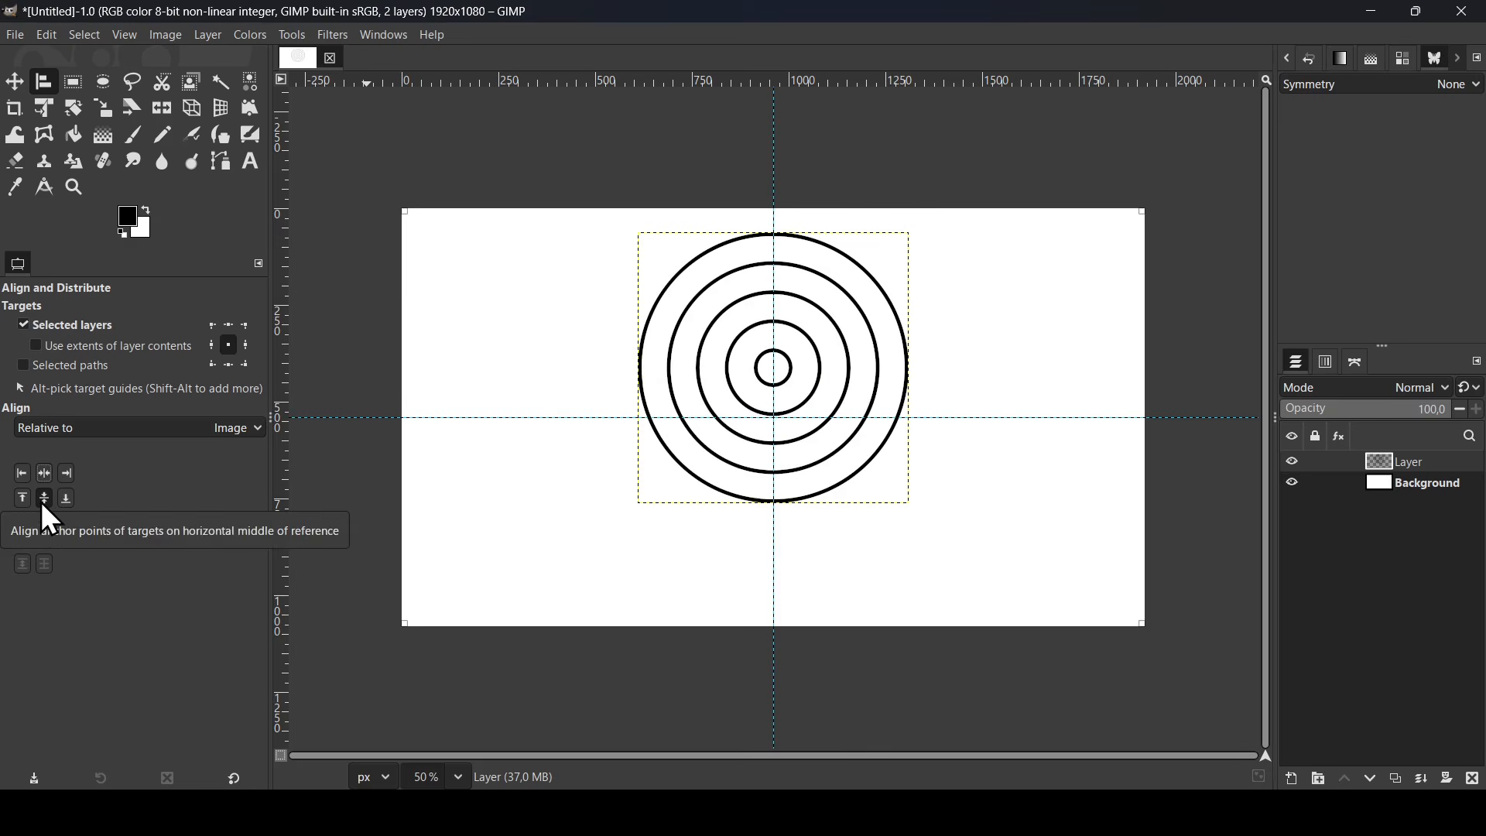
left_click(42, 499)
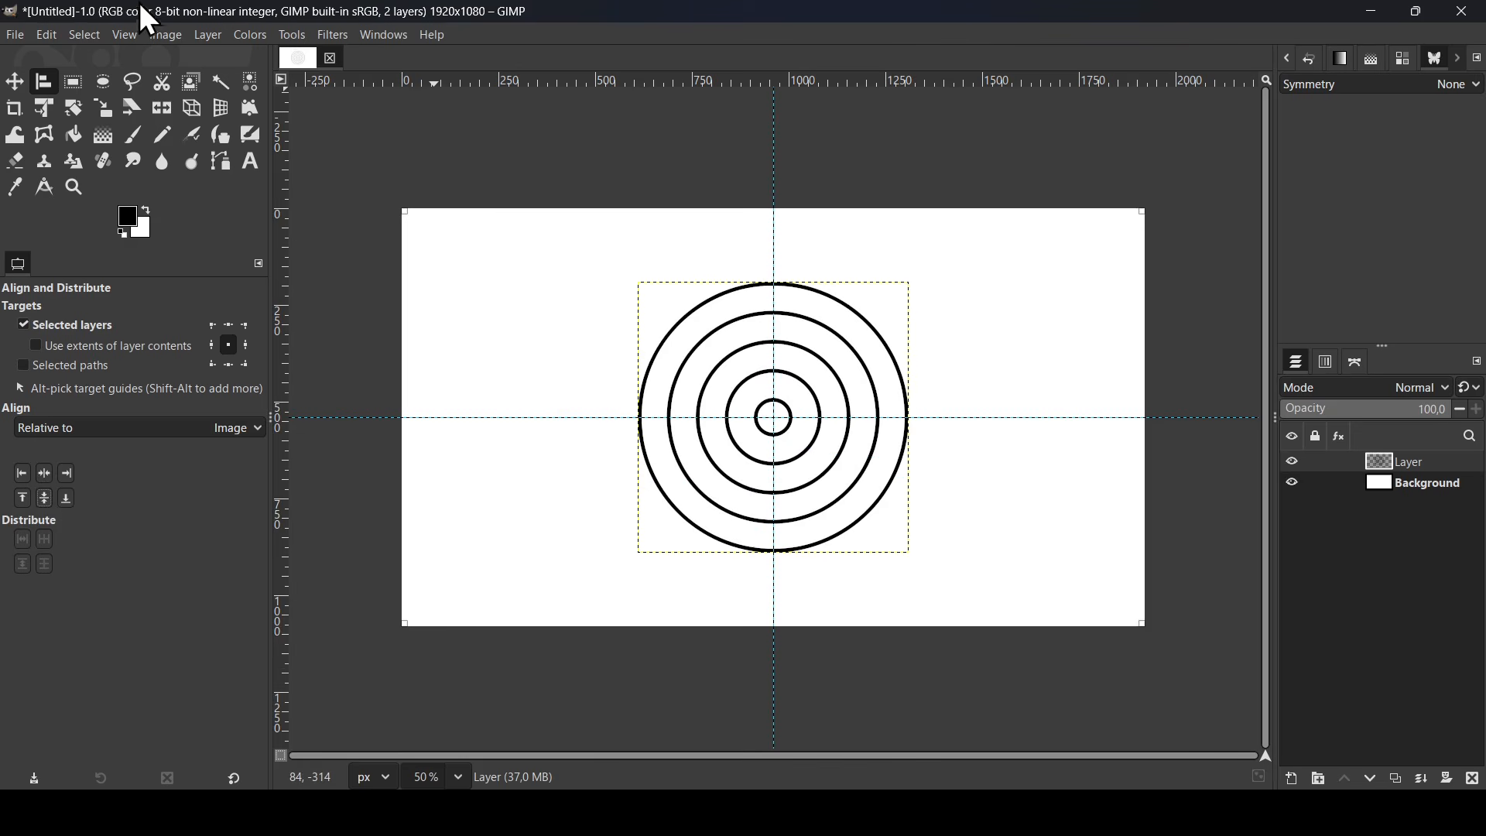
left_click(124, 36)
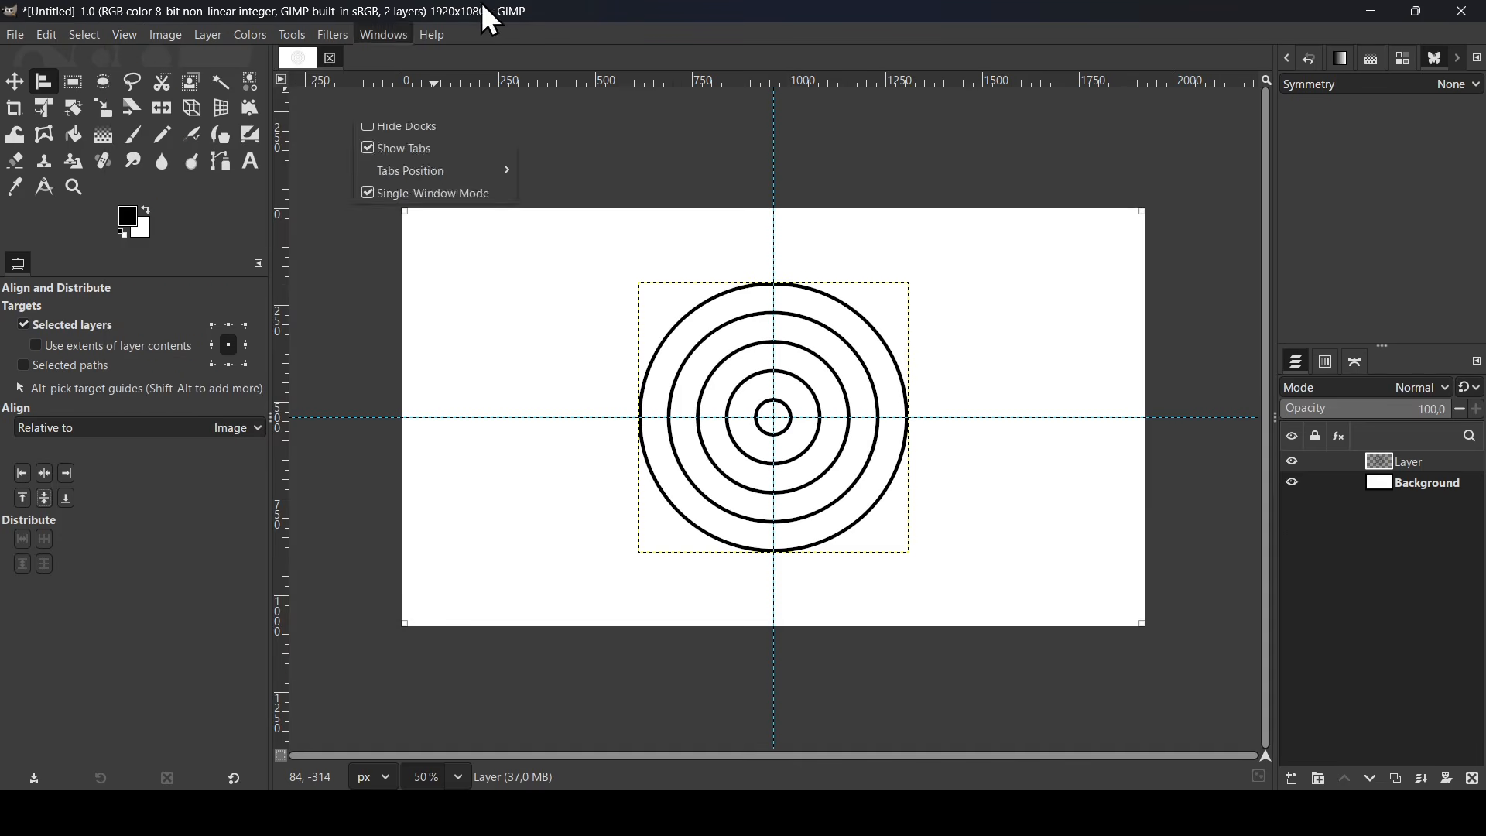
left_click(524, 5)
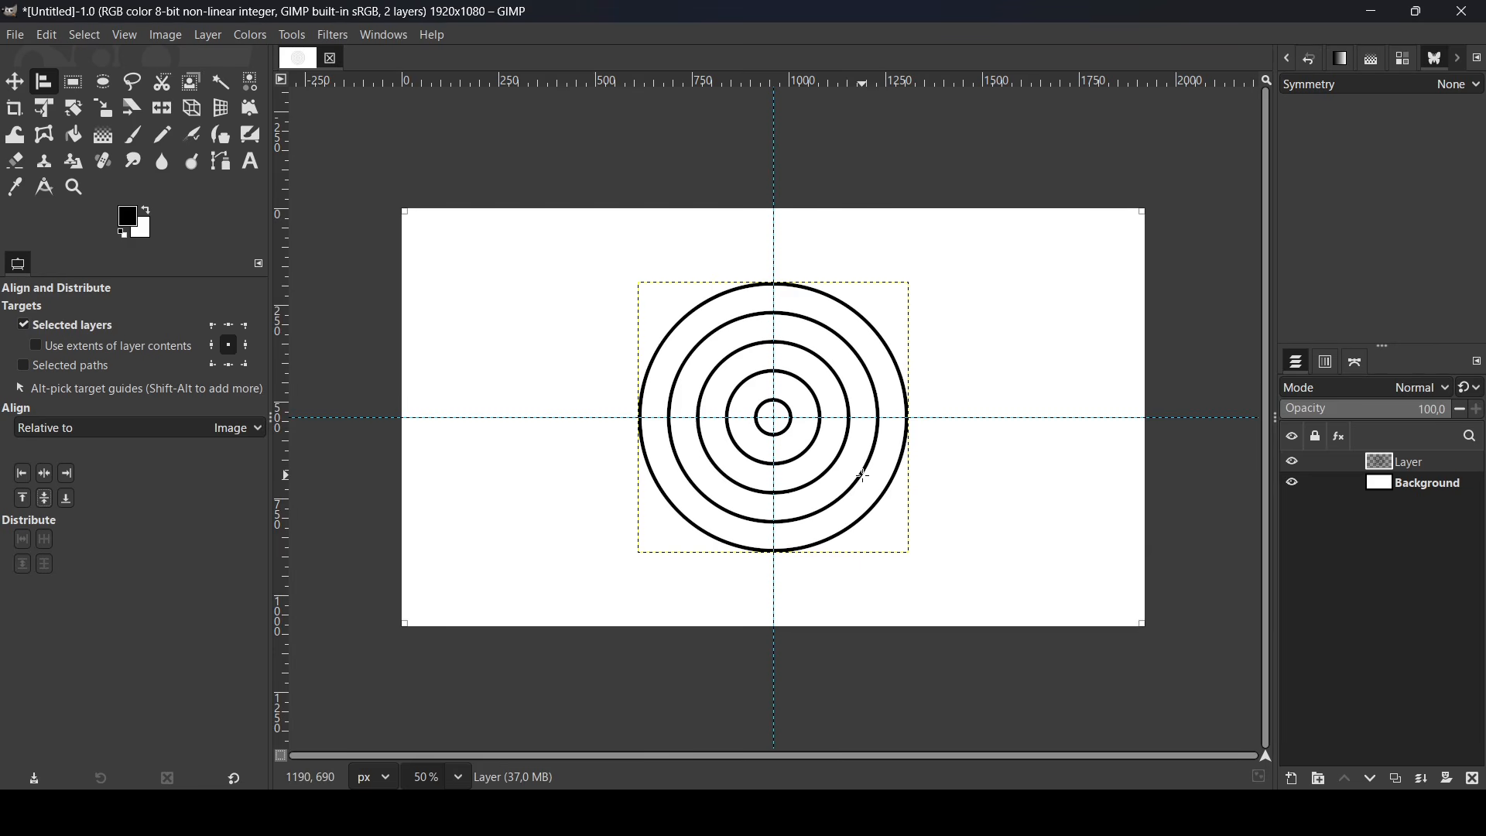
Select the lower-right quarter of the circles with an 804 × 674 px rectangle snapped to the guide intersection at 960, 540, and cut it.
left_click(73, 80)
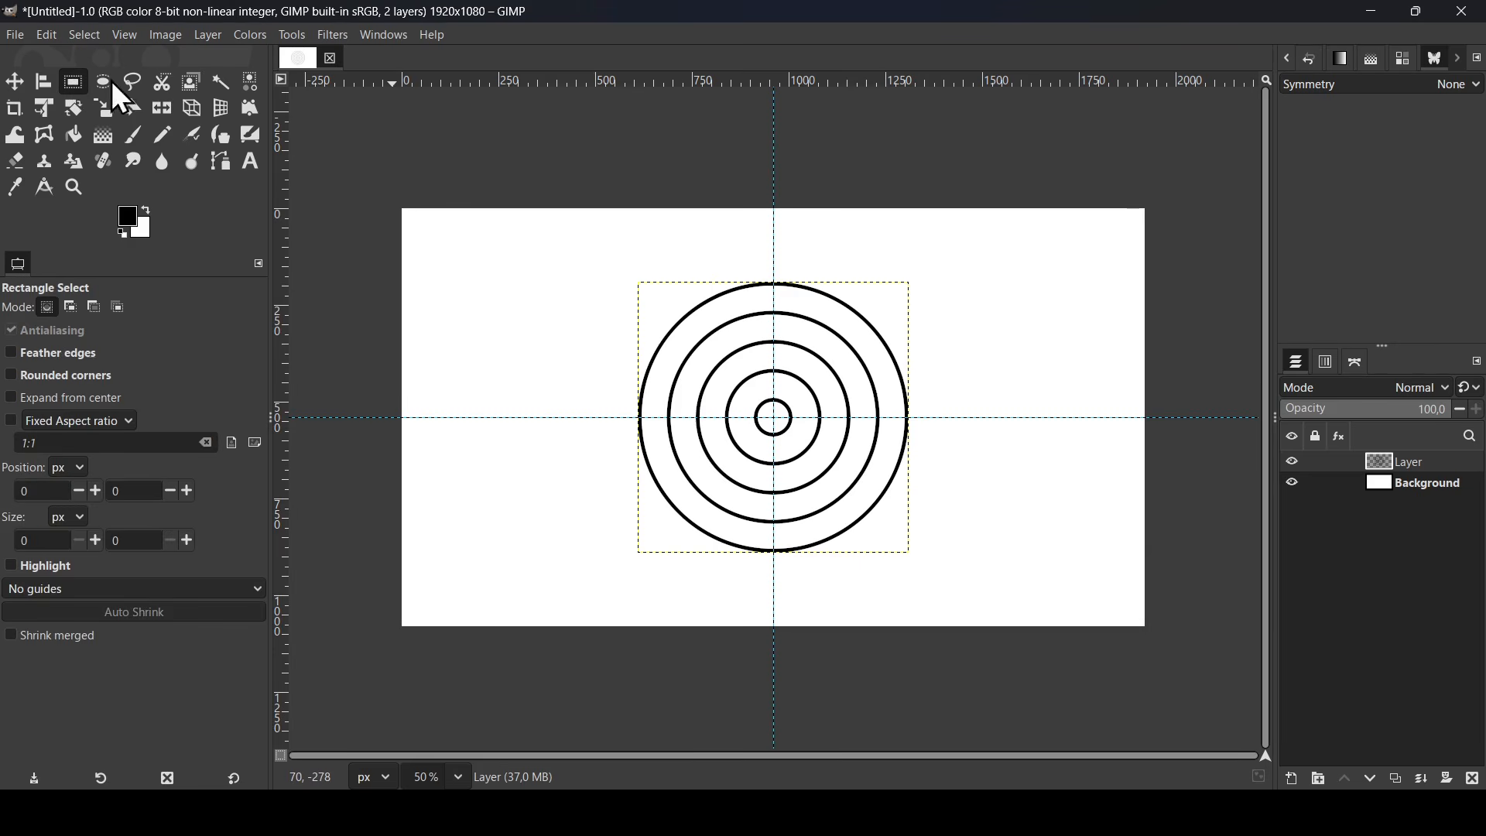
left_click_drag(812, 441, 1123, 701)
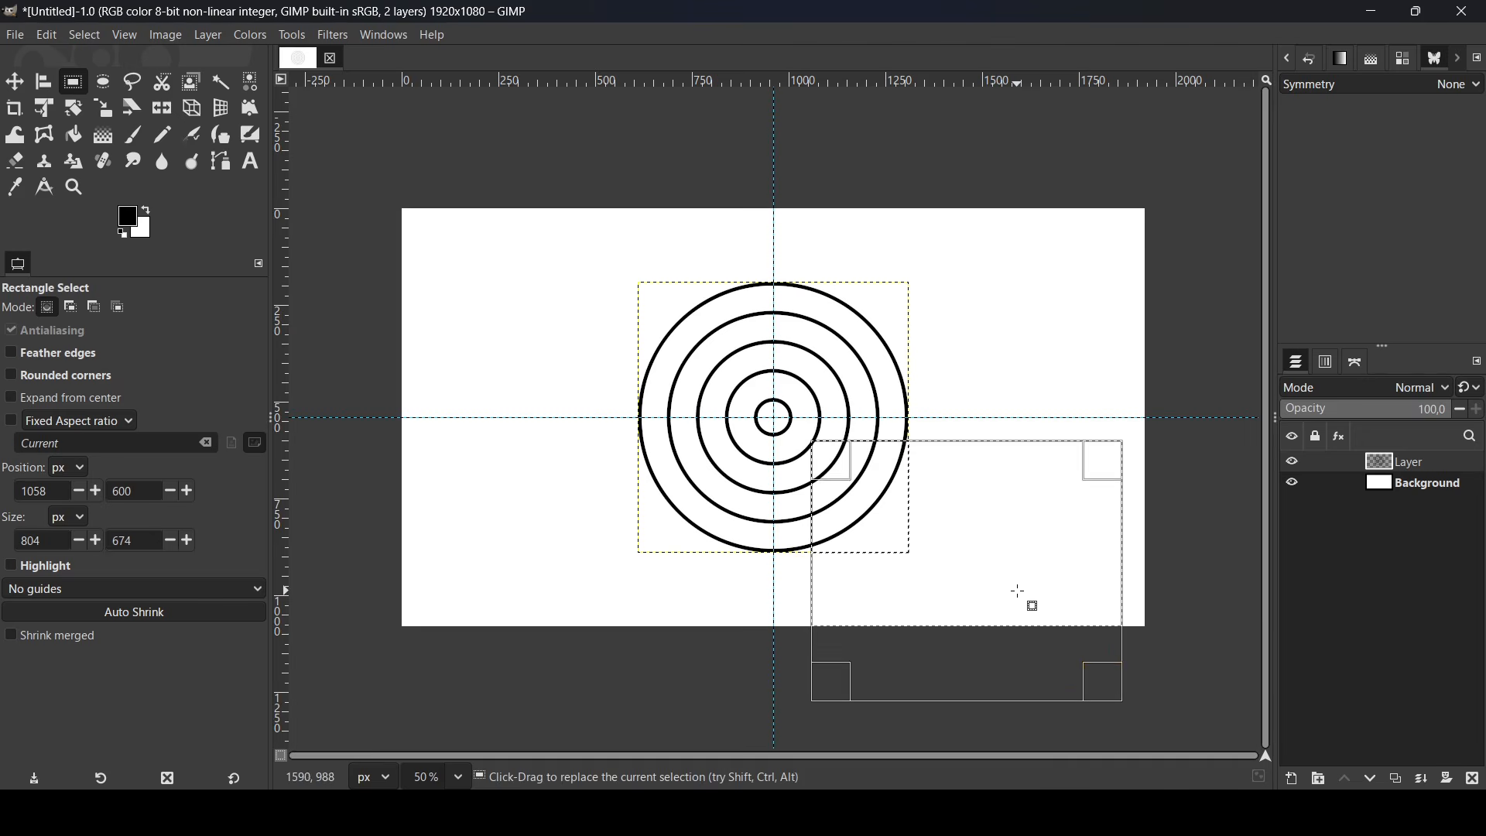
left_click_drag(1032, 604, 984, 571)
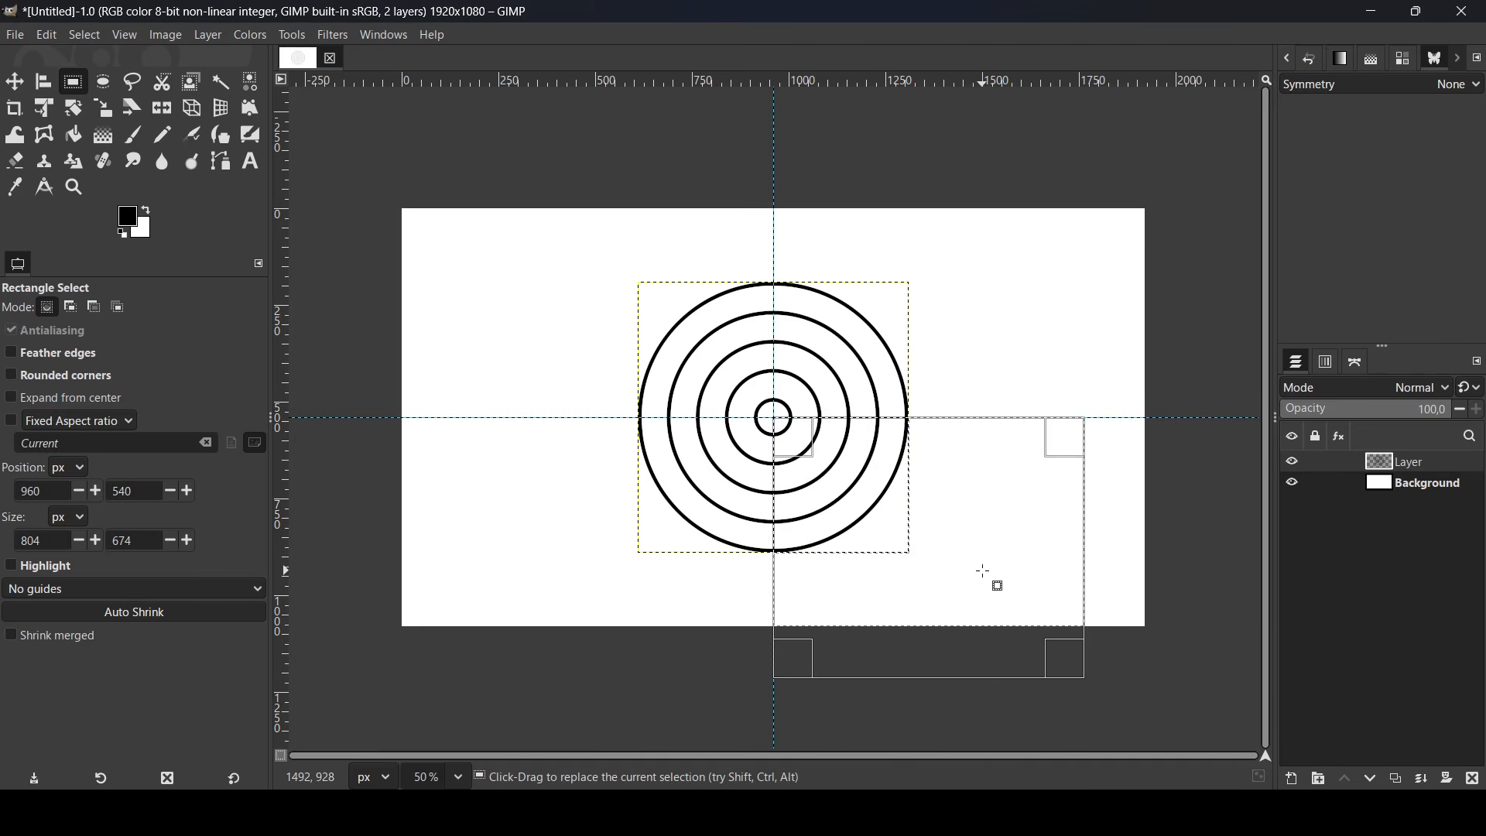
key("ctrl+x")
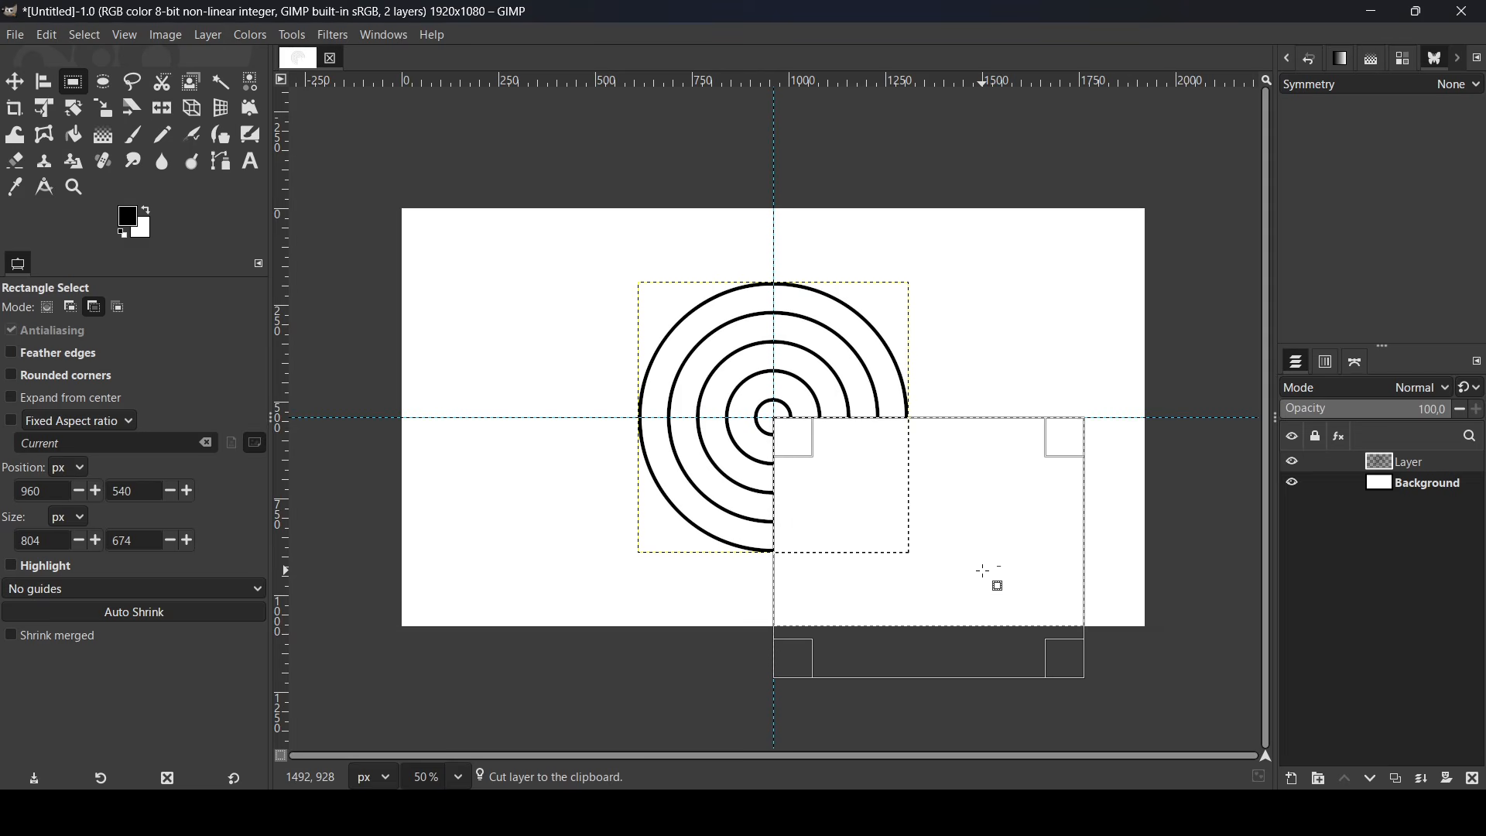
Paste the cut quarter as a new layer, check it by hiding and showing it, and clear the selection.
key("ctrl+v")
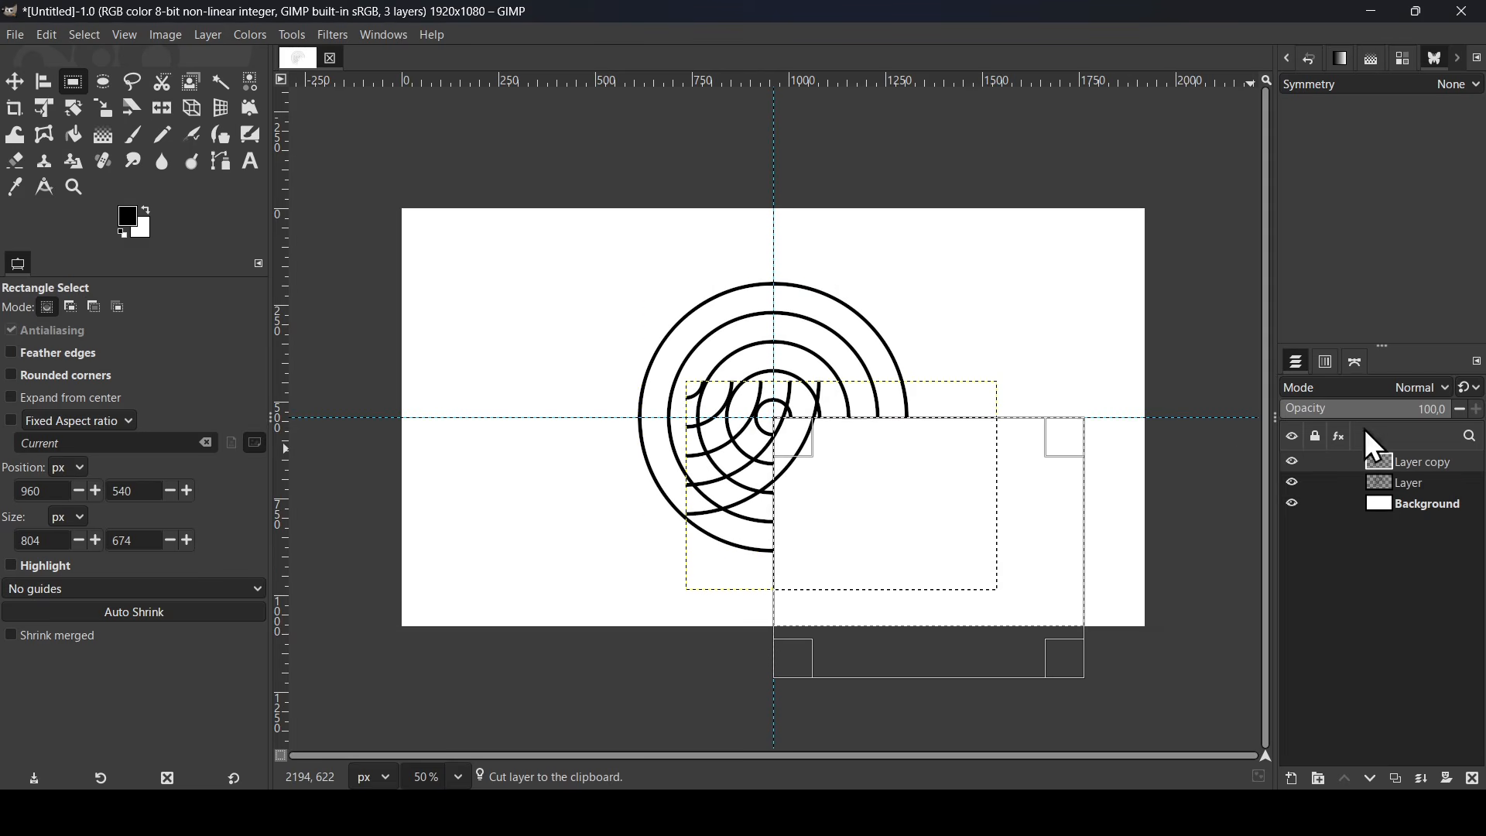
left_click(1292, 459)
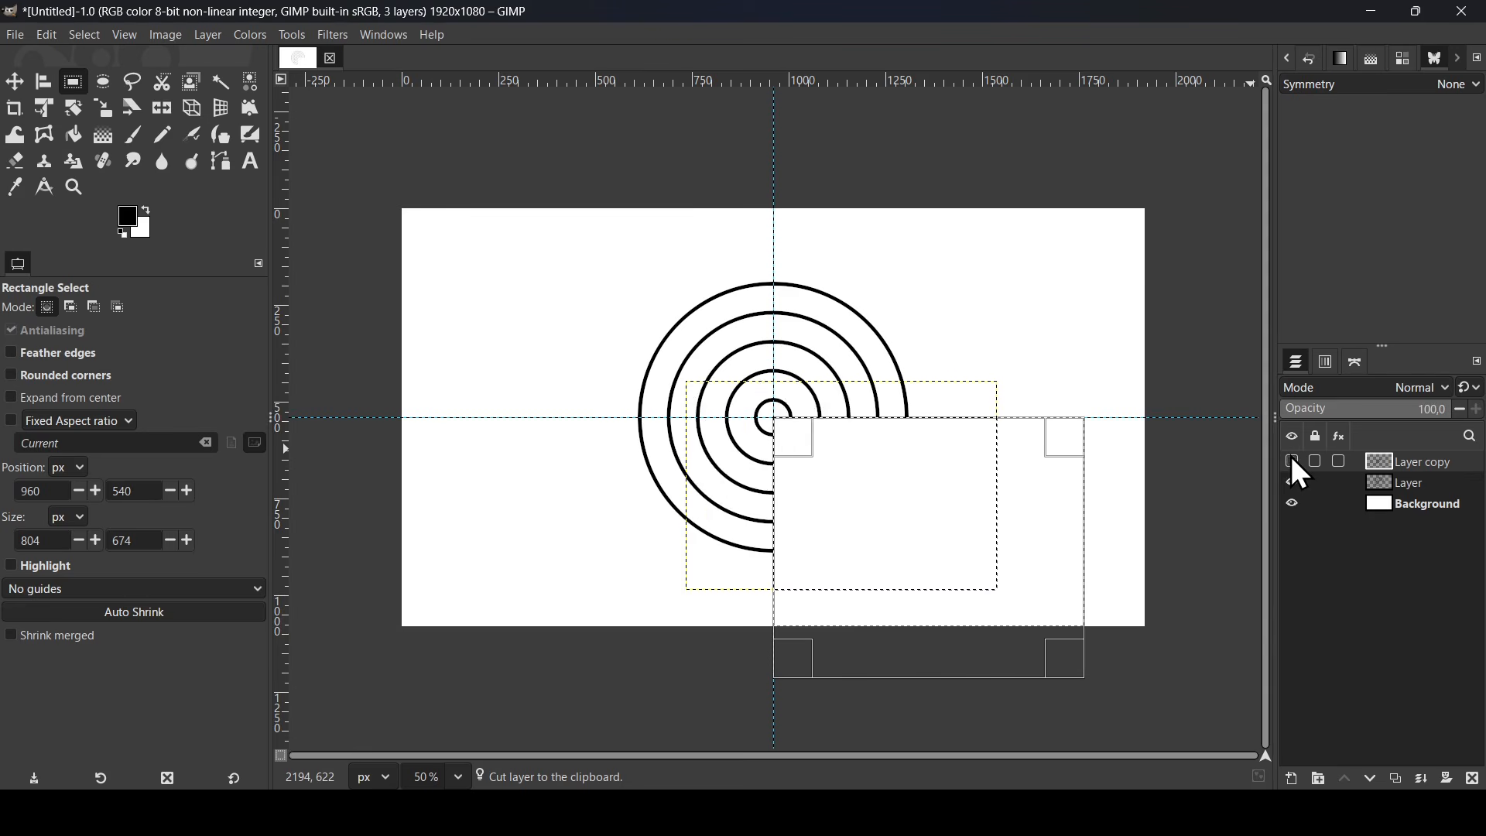
left_click(1292, 459)
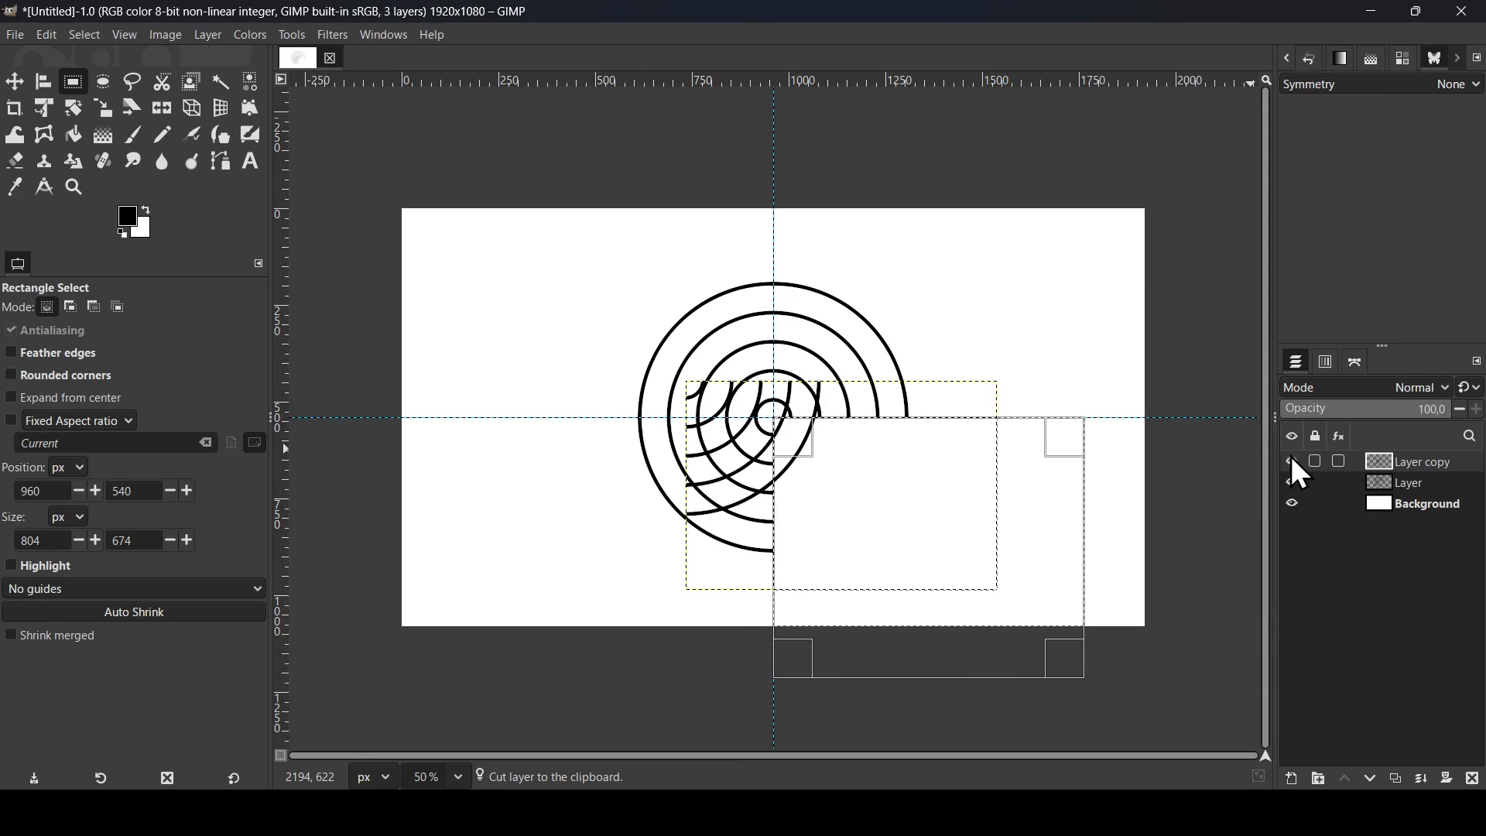
left_click(86, 38)
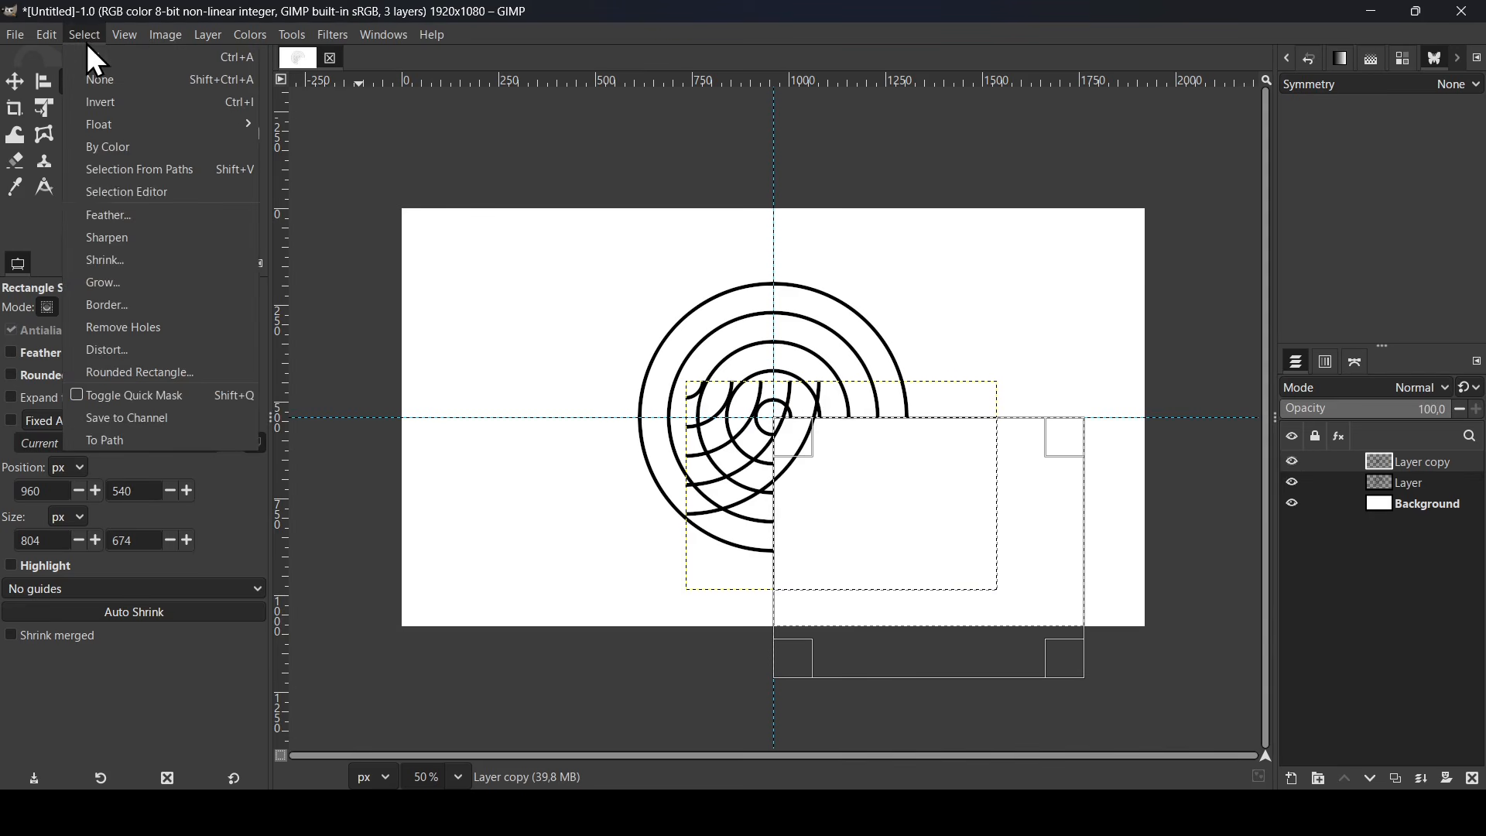
left_click(108, 101)
Move the pasted quarter layer so its corner snaps to the guide intersection and its arcs complete the circles.
scroll(793, 426, "up", 3)
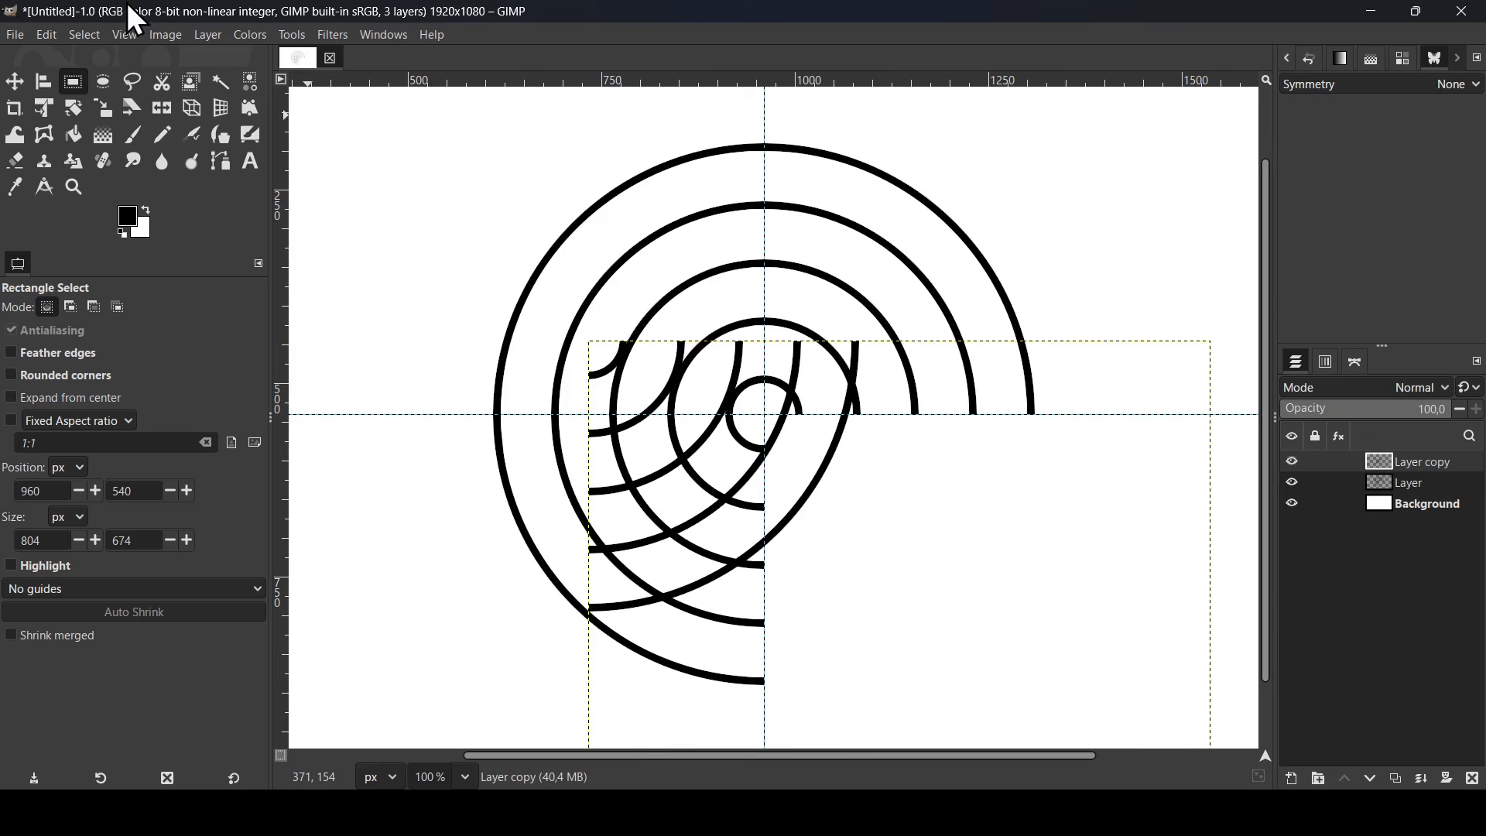
left_click(16, 92)
left_click_drag(708, 418, 880, 485)
scroll(880, 485, "up", 1)
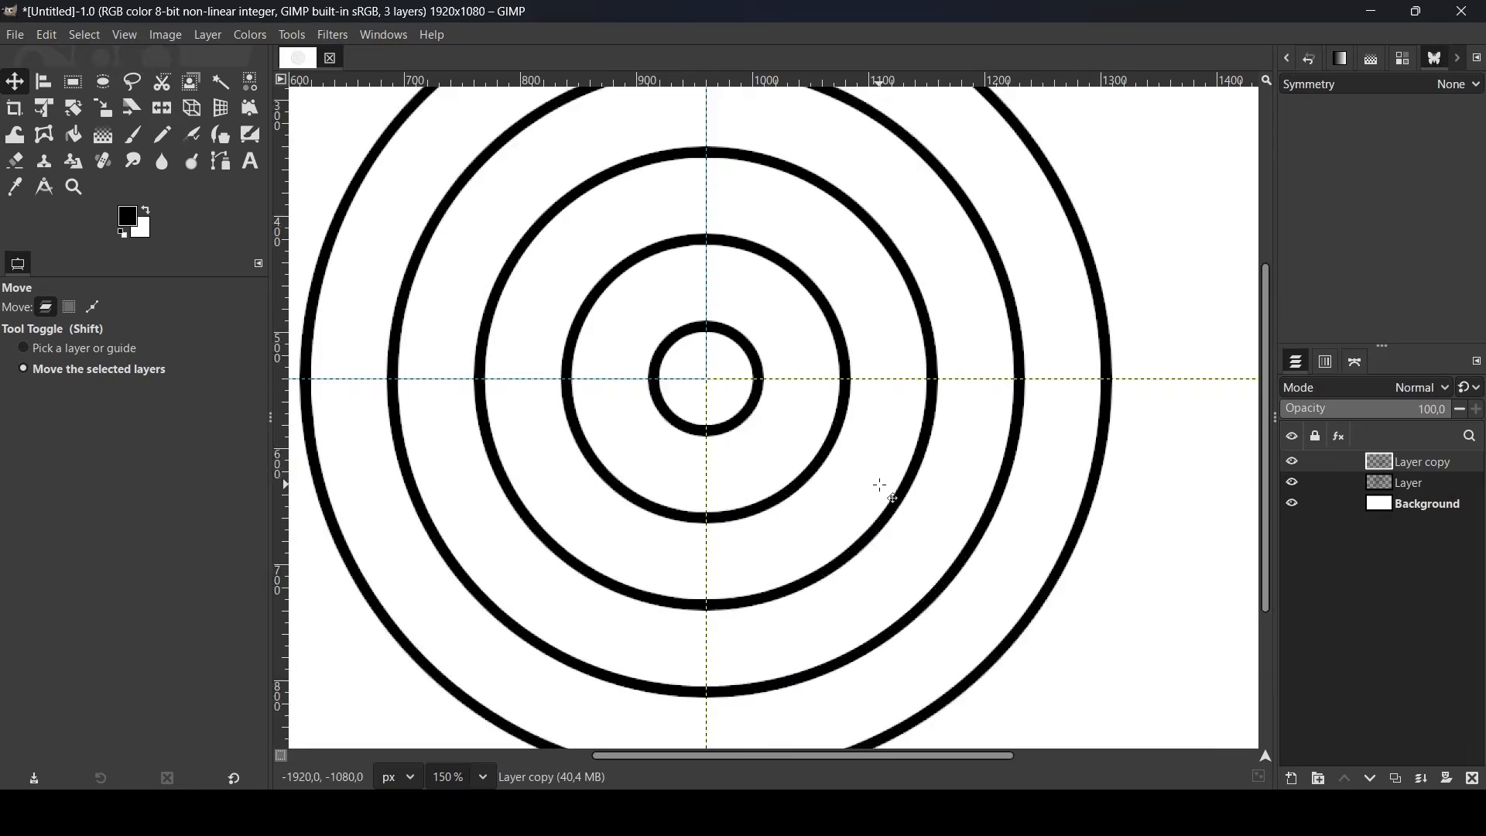
Rename the pasted quarter layer as shape and crop the layer to its content.
scroll(880, 487, "down", 1)
double_click(1424, 462)
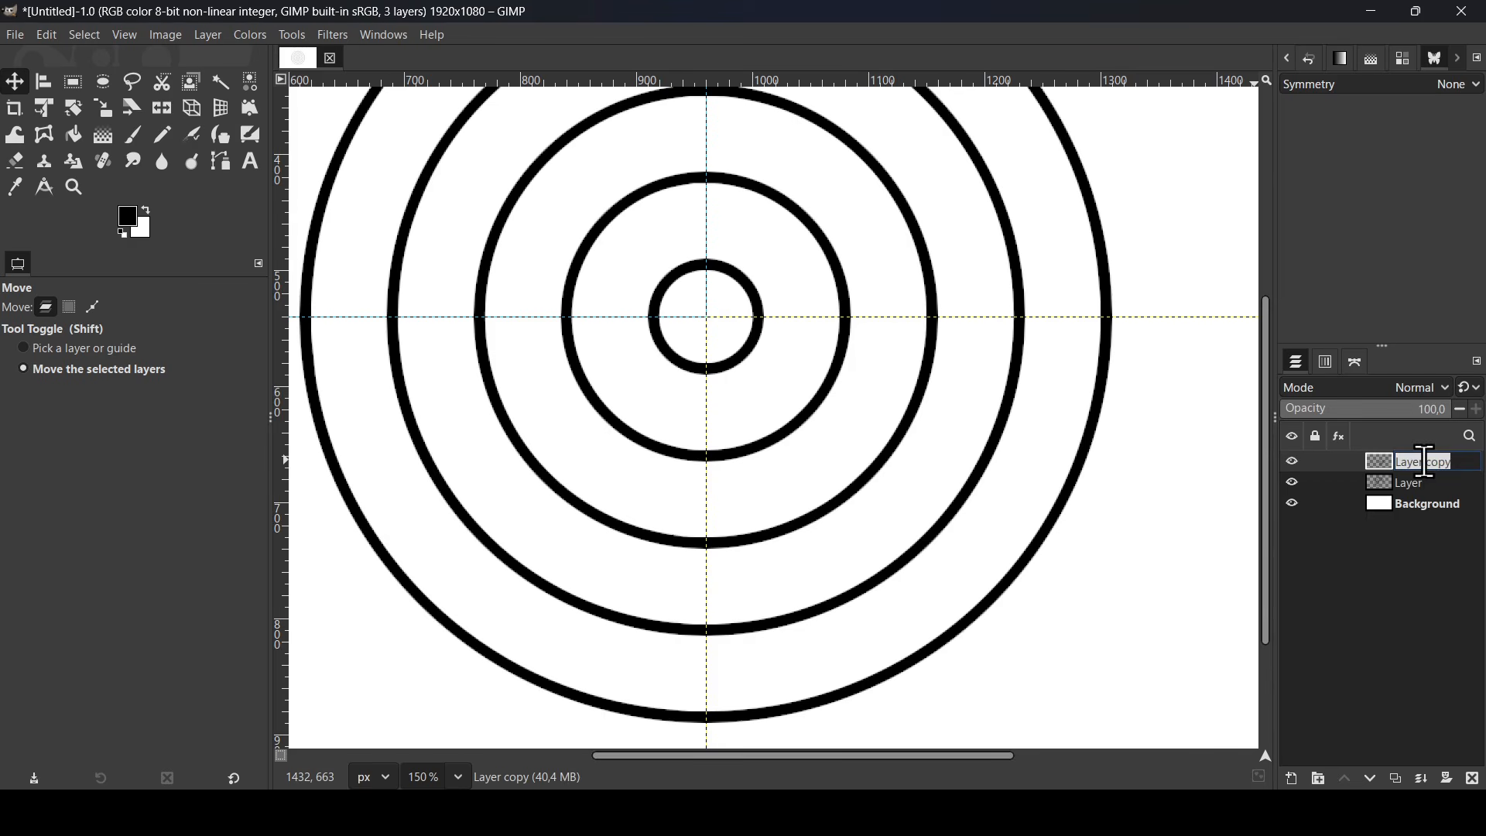
type("shape")
key("Return")
key("shift+f")
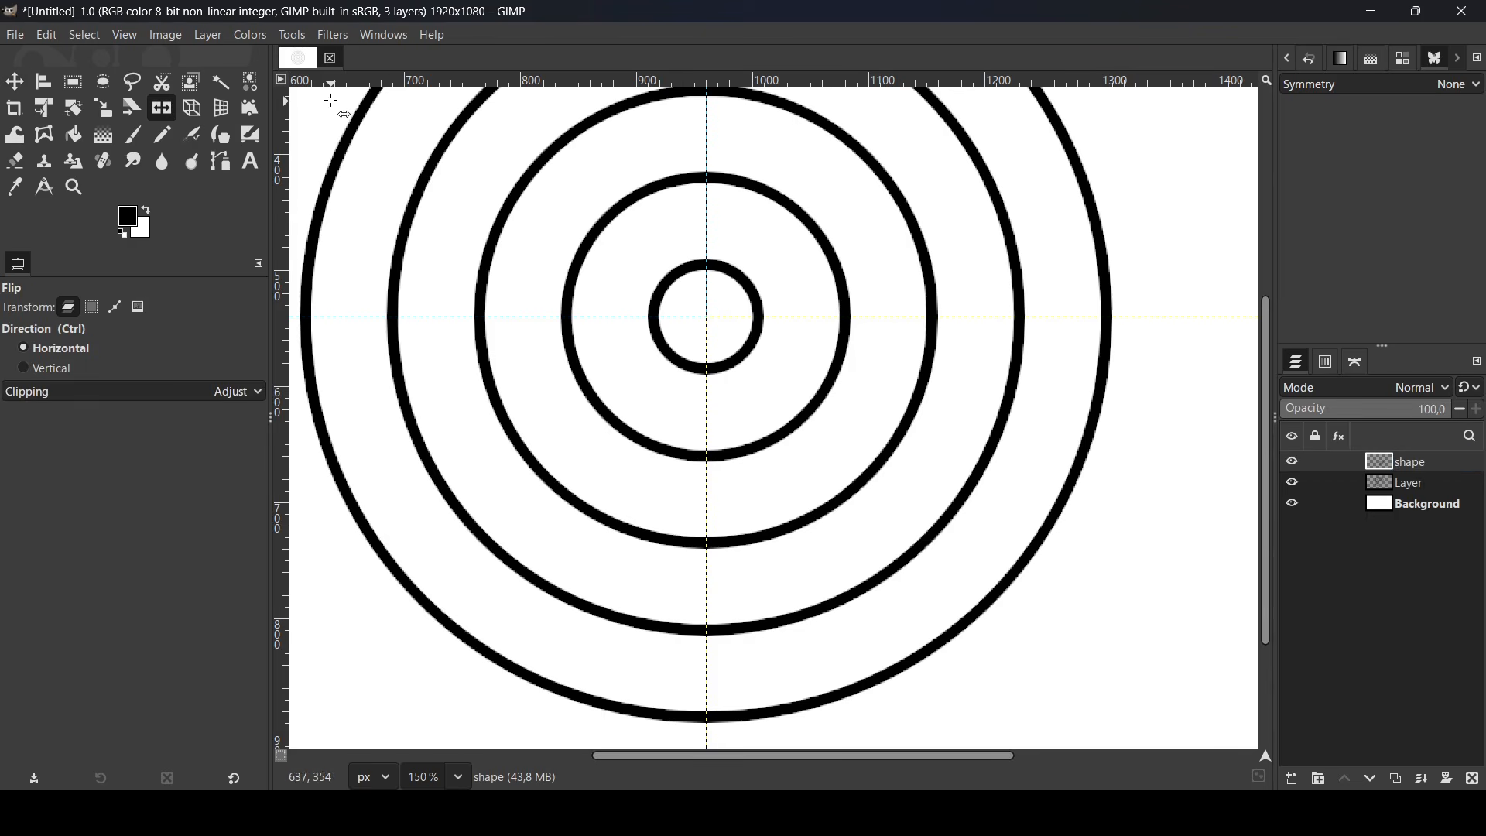
left_click(207, 34)
left_click(272, 371)
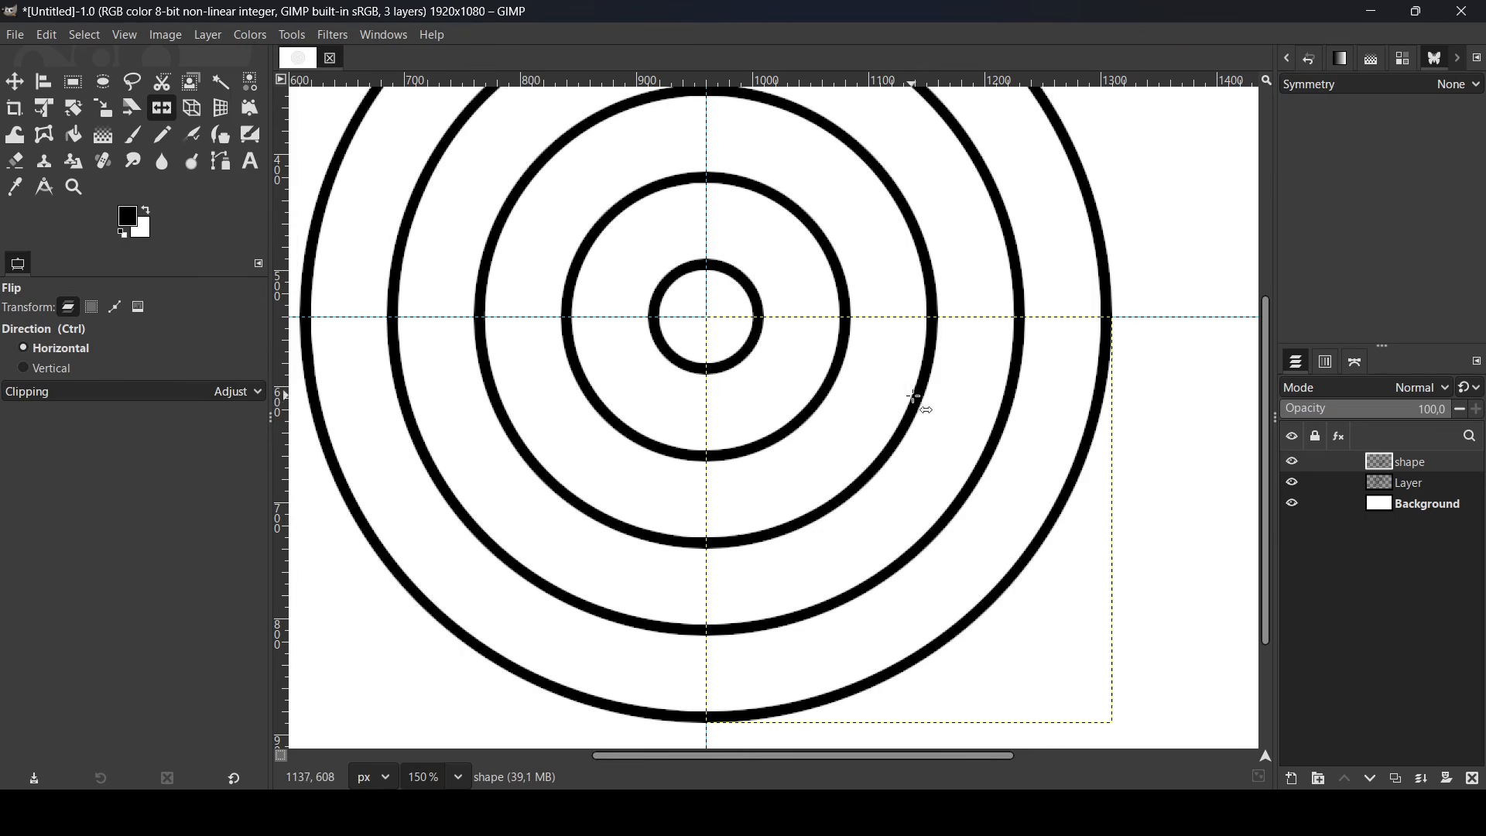
Duplicate the shape layer, hide the copy, and flip the original shape layer horizontally.
left_click(1397, 779)
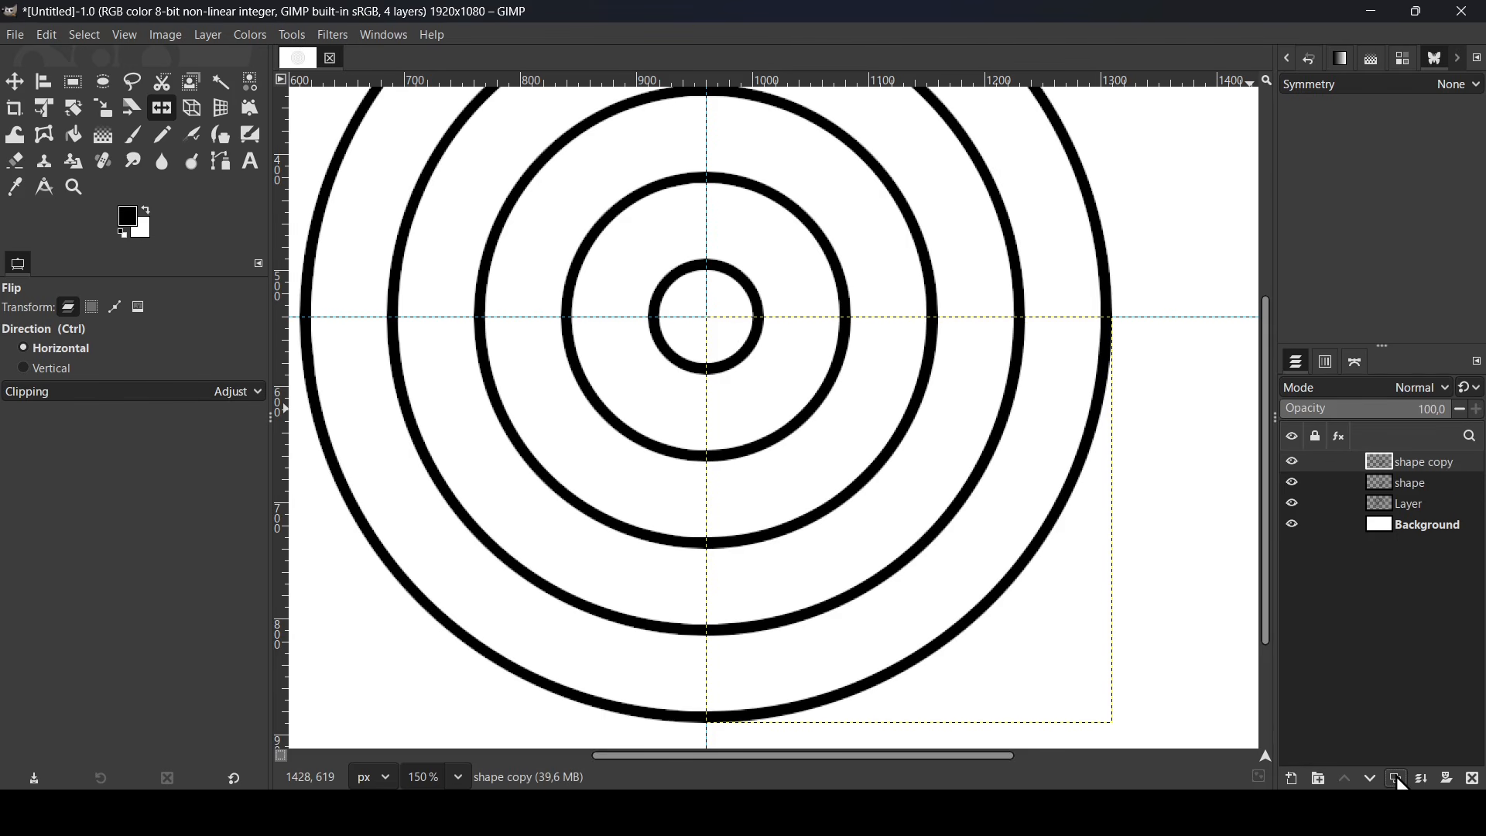
left_click(1374, 485)
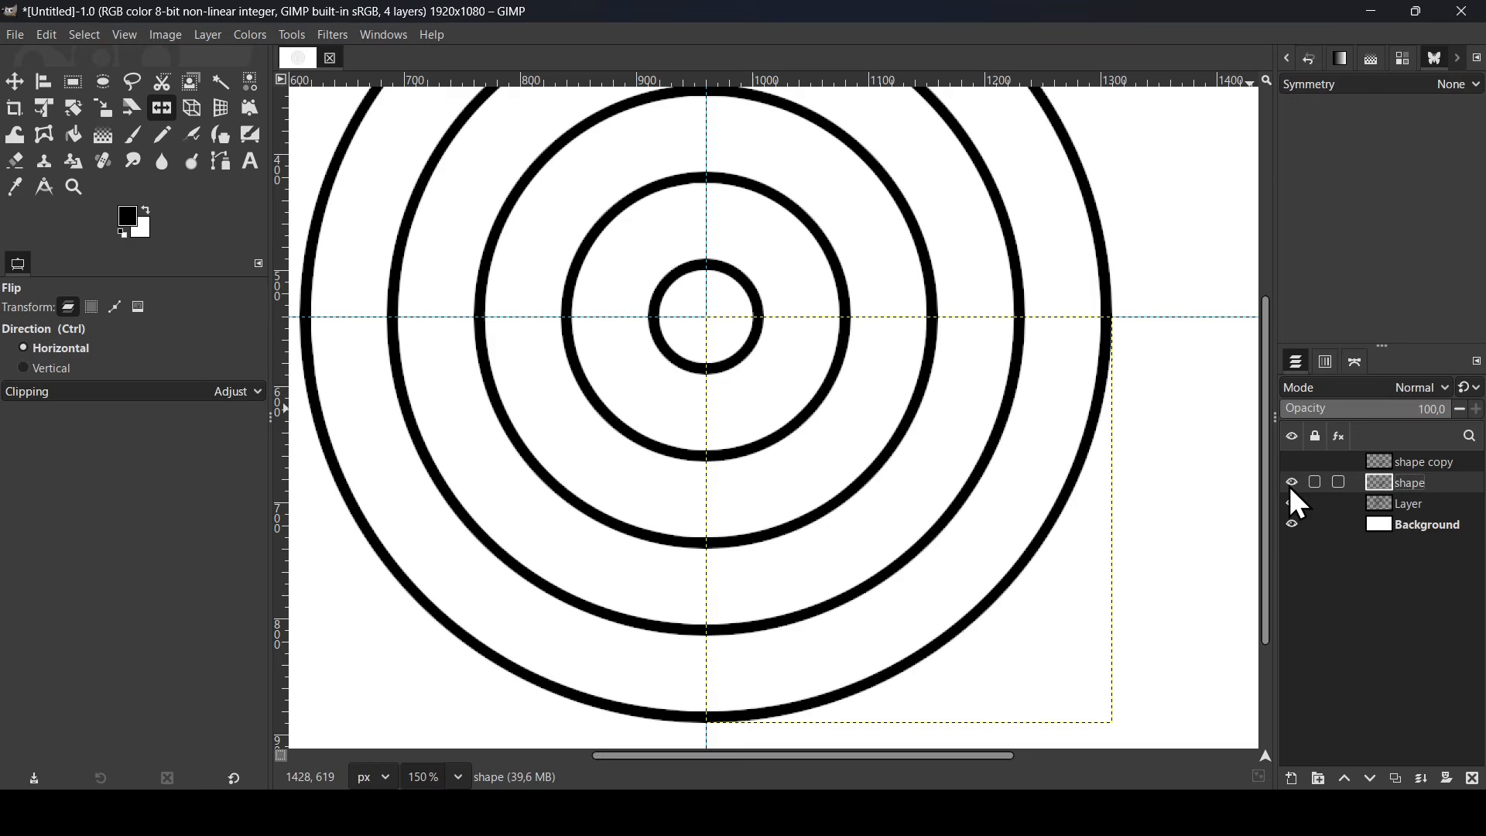
left_click(987, 458)
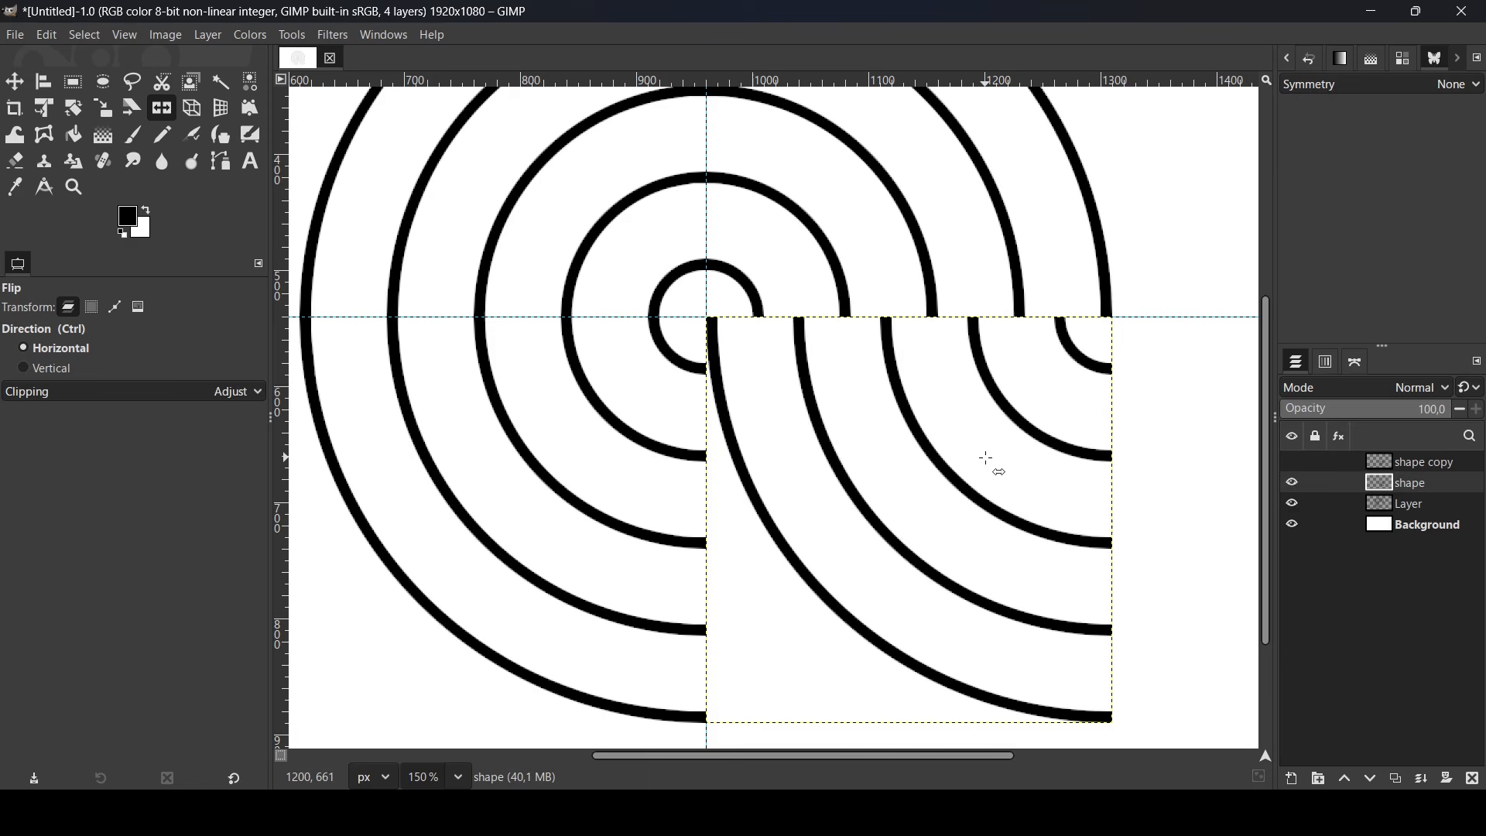
Move the flipped shape layer sideways along the horizontal guide until its arcs connect with the ends of the upper-right circle arcs.
left_click(14, 83)
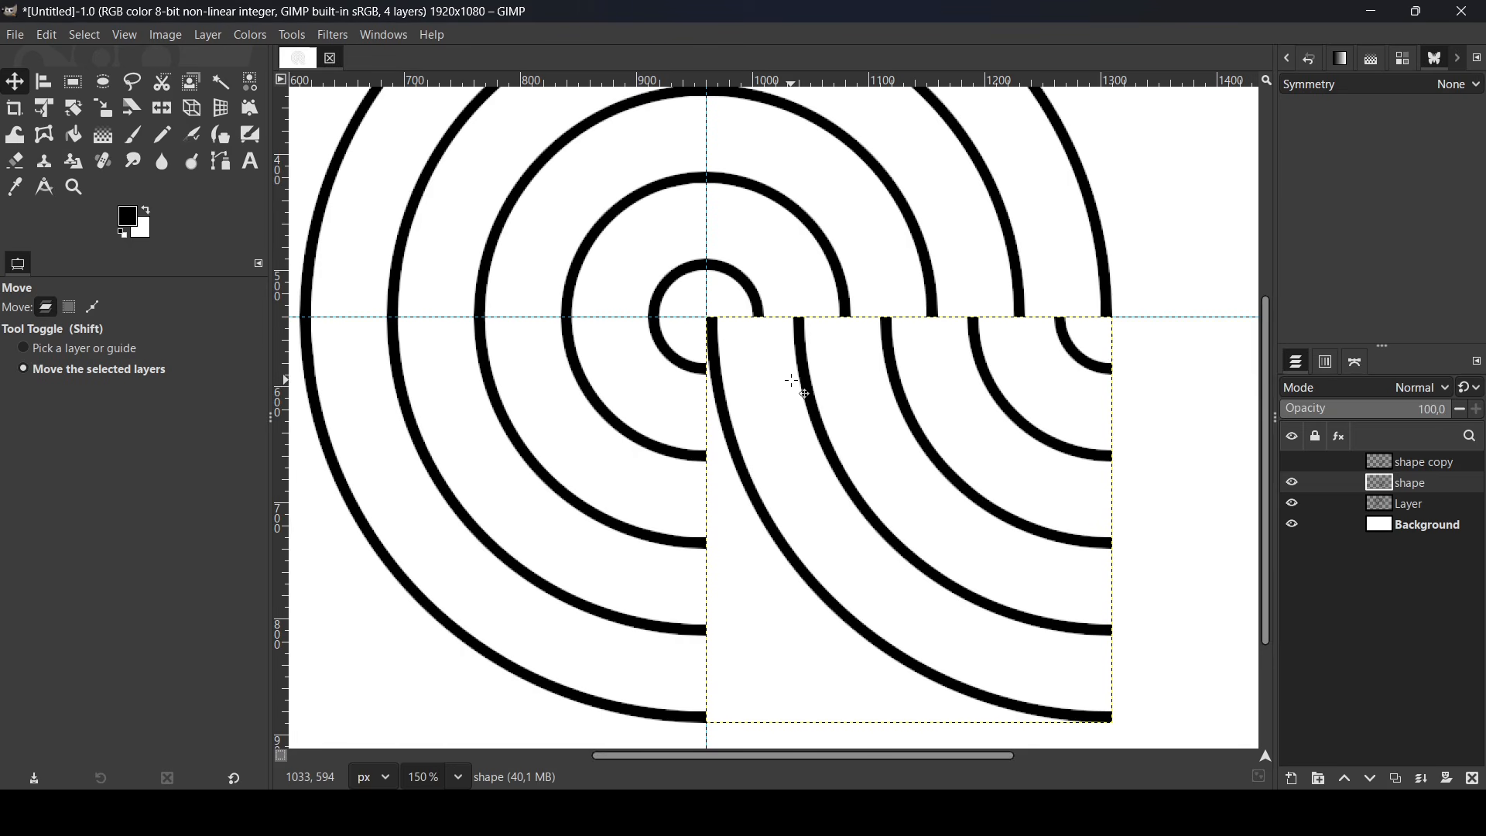
left_click_drag(791, 380, 861, 383)
scroll(861, 383, "up", 1)
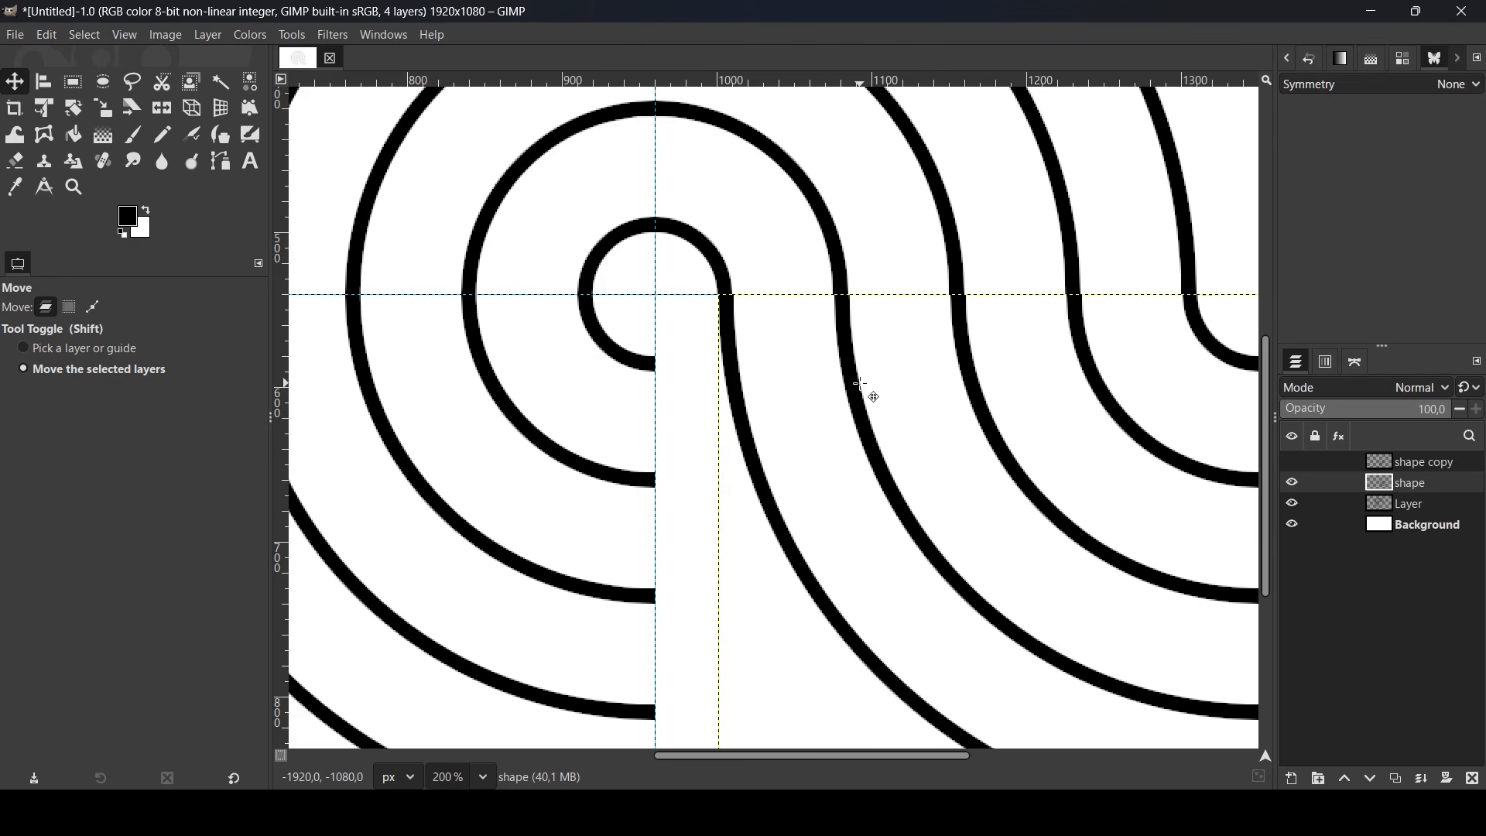
key("Left")
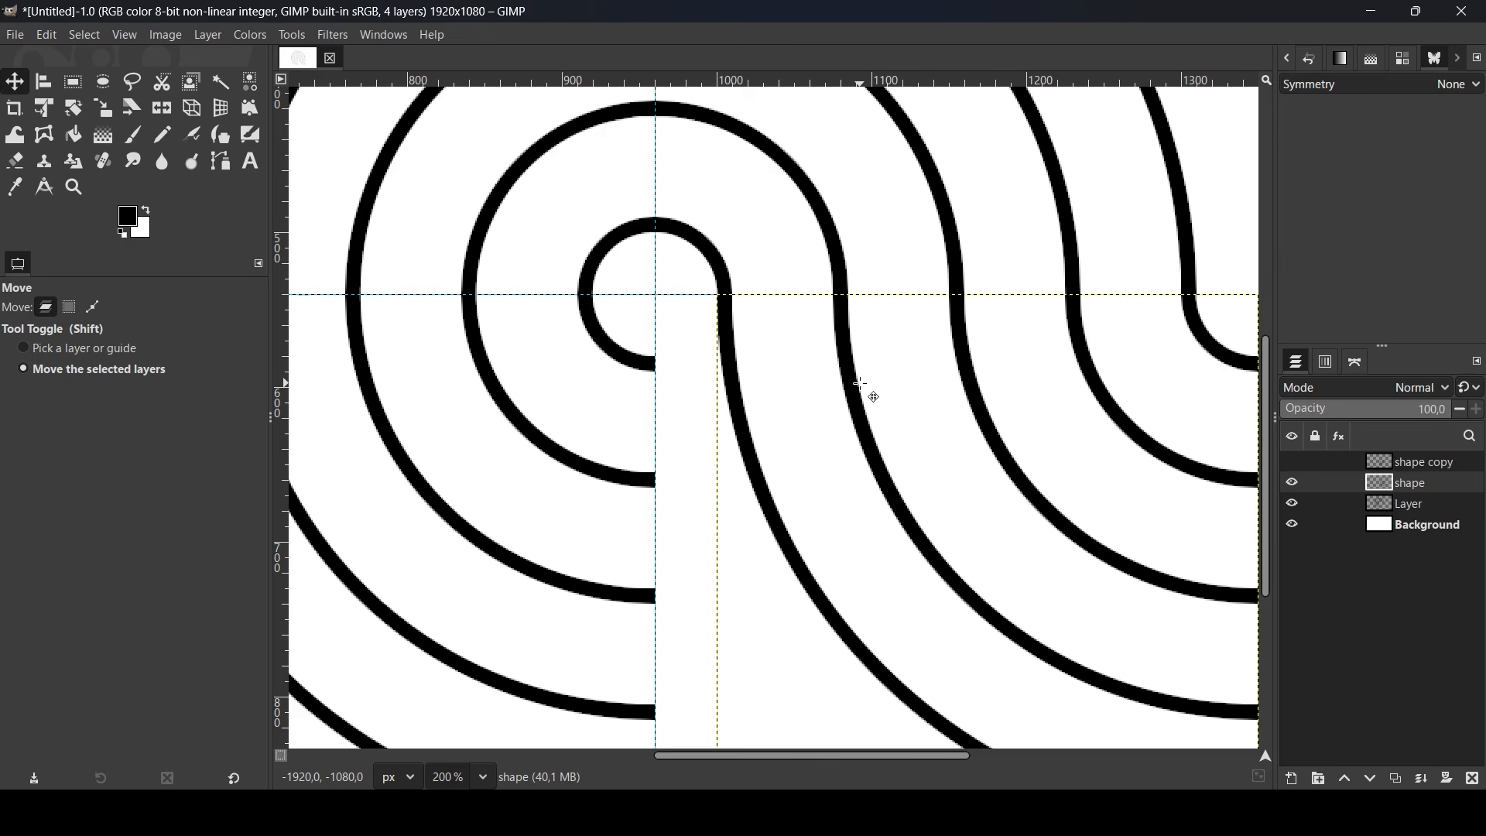
Hide the shape layer, show the shape copy layer, and flip the copy vertically.
left_click(1293, 482)
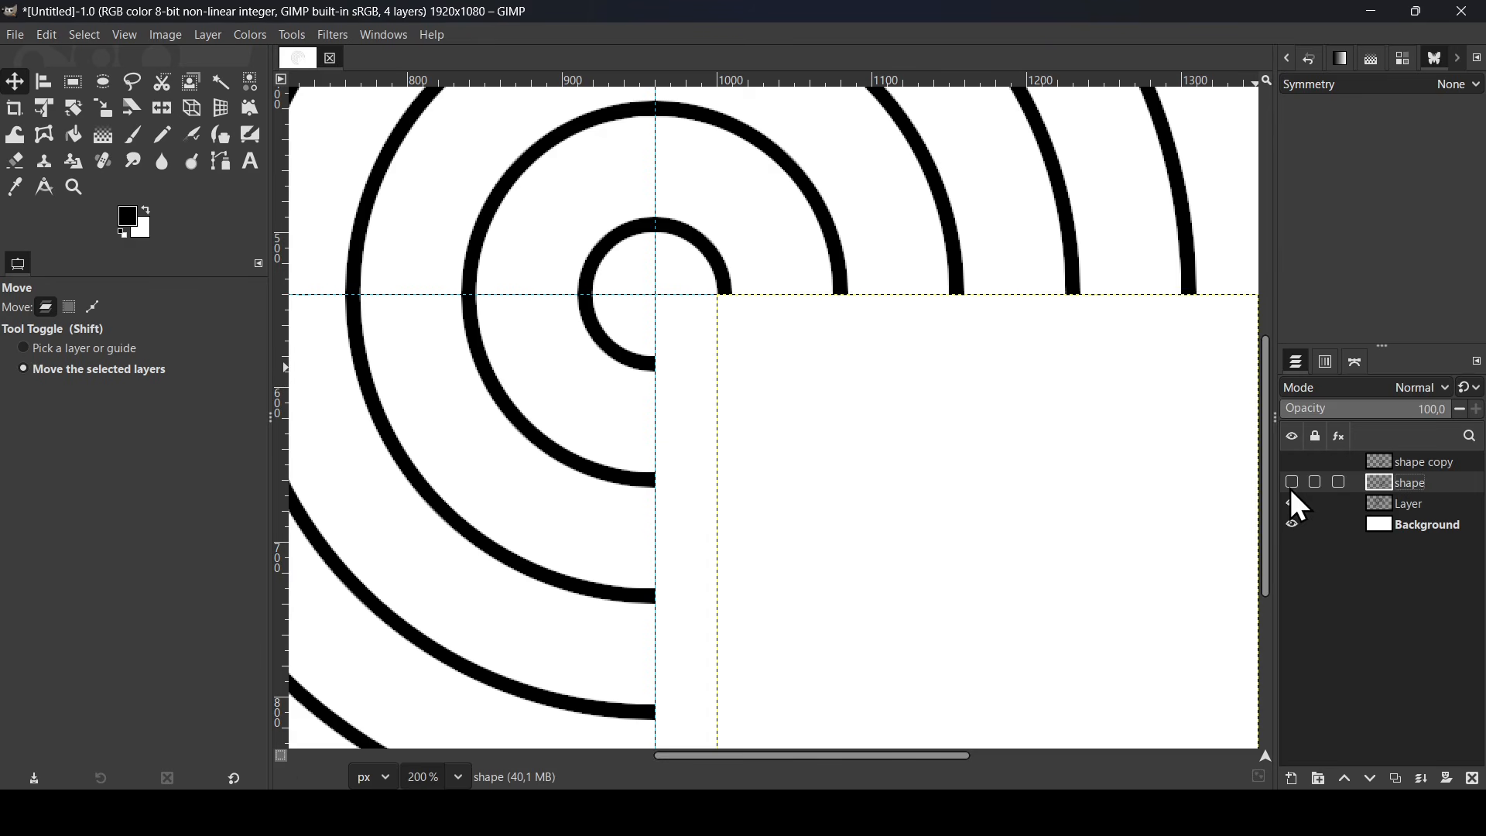
left_click_drag(1380, 468, 1390, 465)
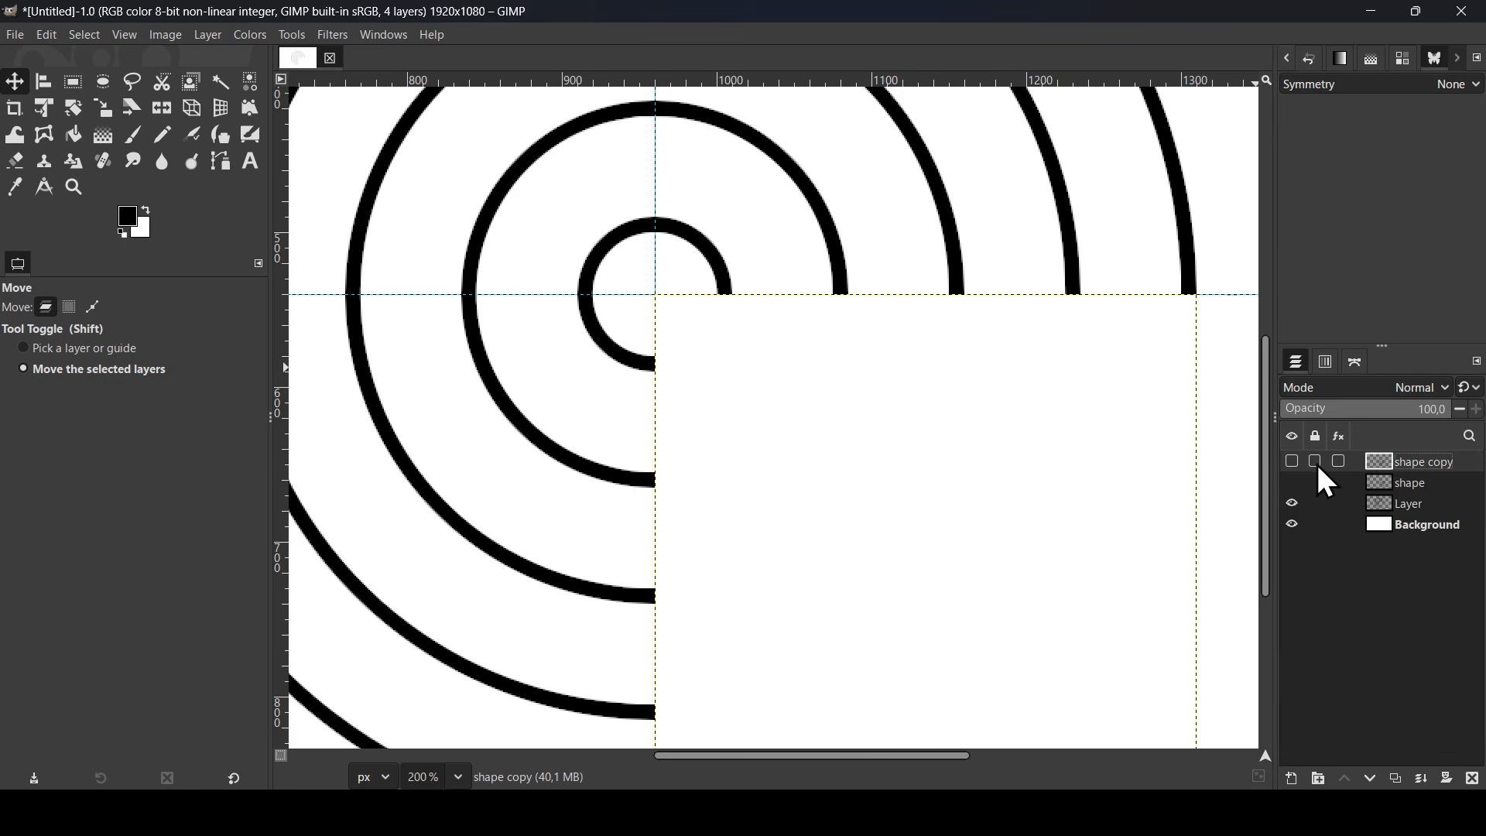
left_click(1291, 462)
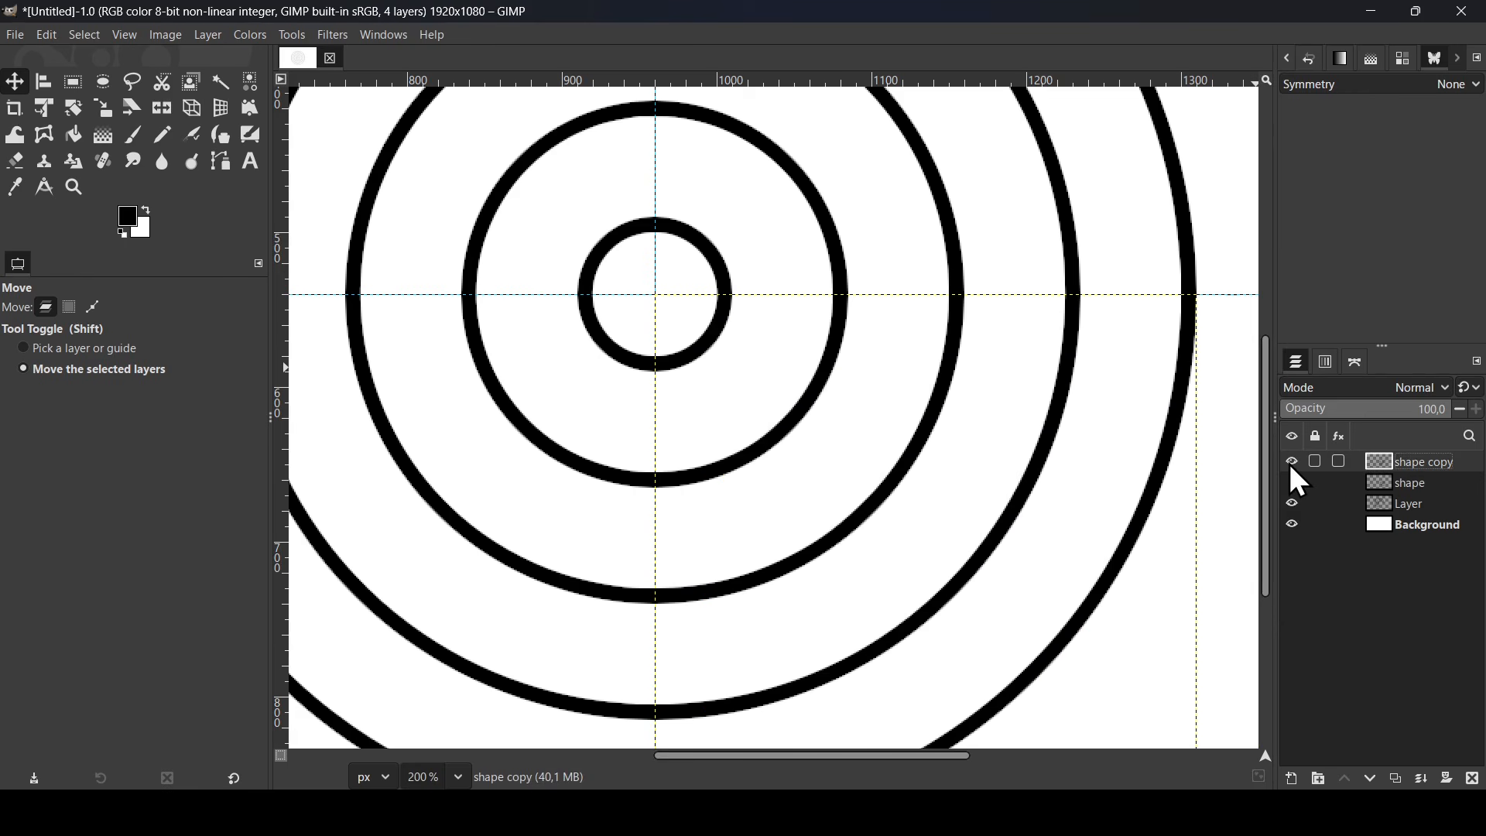
left_click(165, 112)
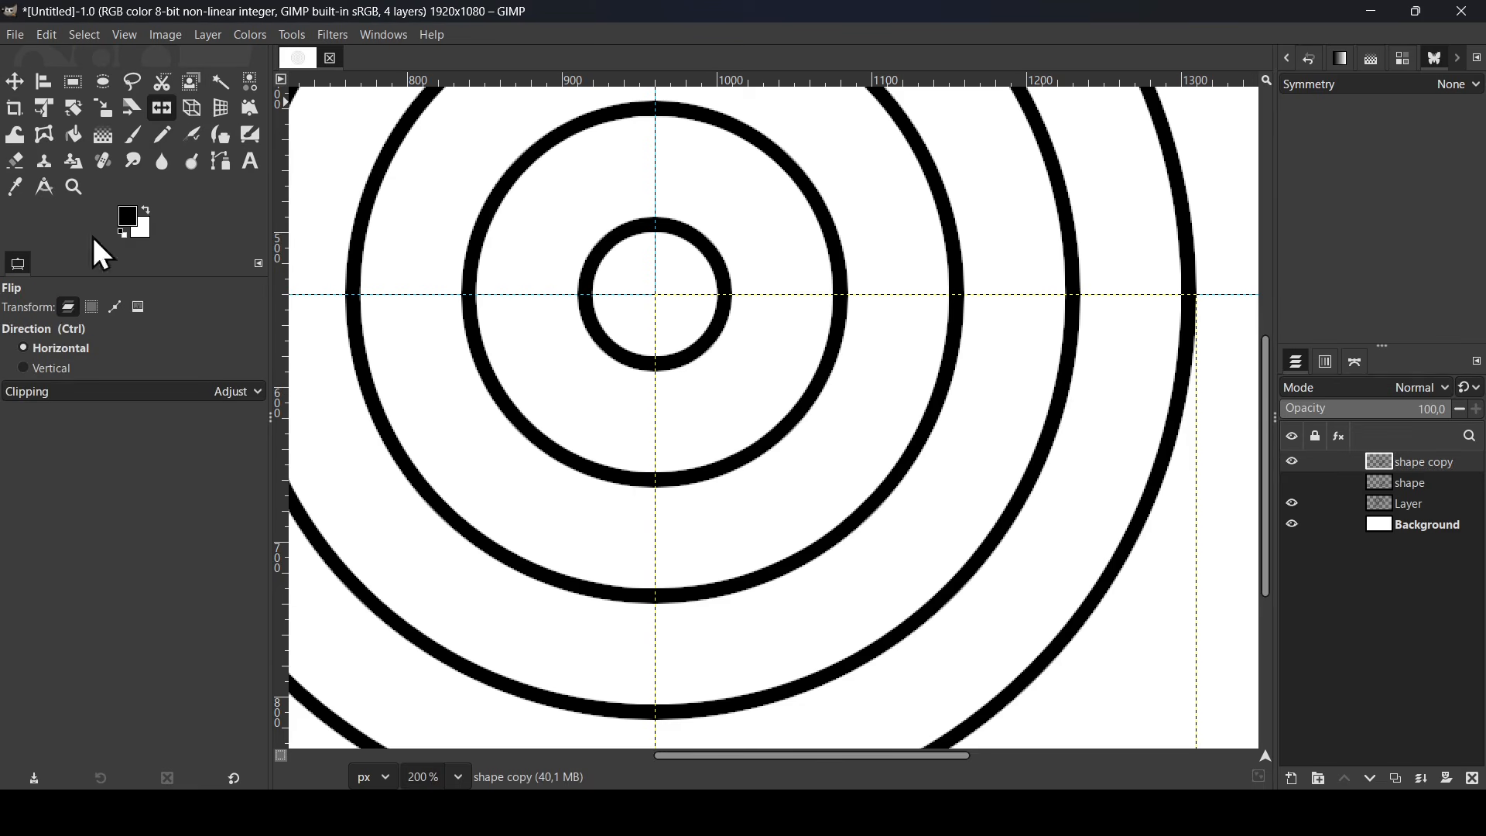
left_click(56, 372)
left_click(858, 387)
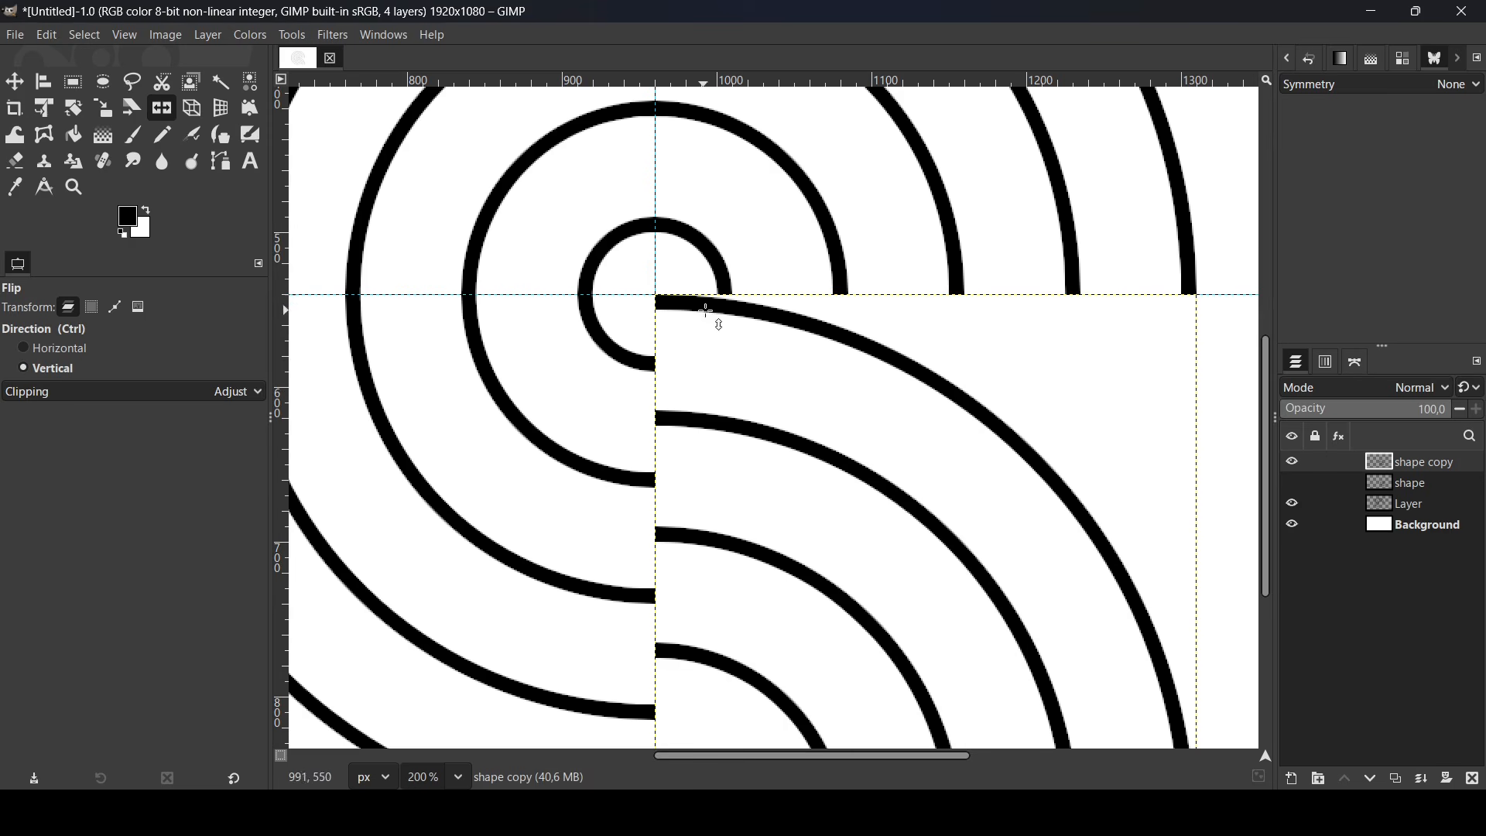
Move the shape copy layer down along the vertical guide until its arcs connect with the ends of the lower-left circle arcs.
left_click(6, 89)
left_click_drag(773, 321, 778, 385)
scroll(586, 564, "up", 3)
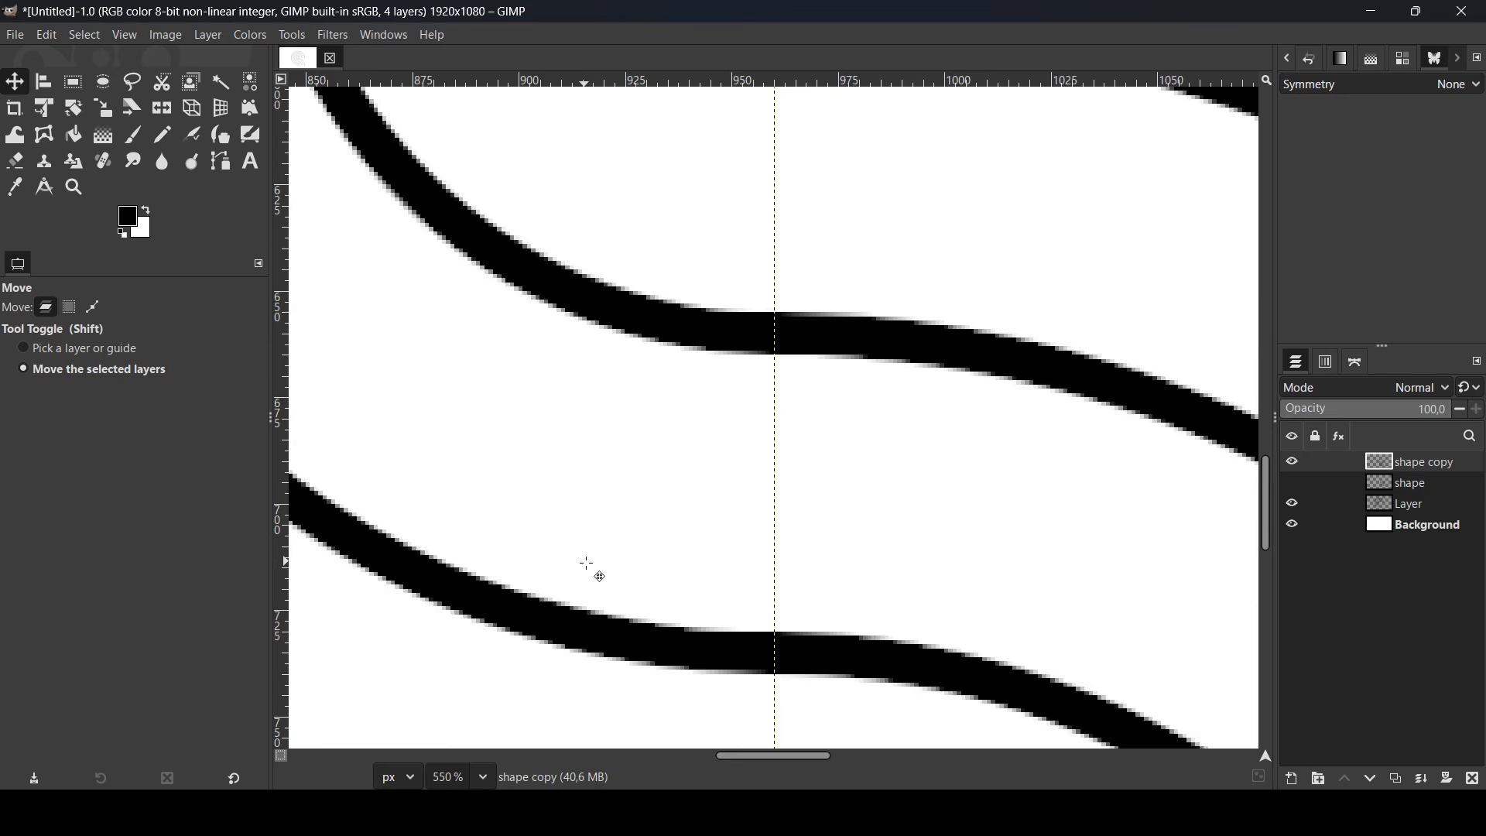
scroll(586, 565, "down", 5)
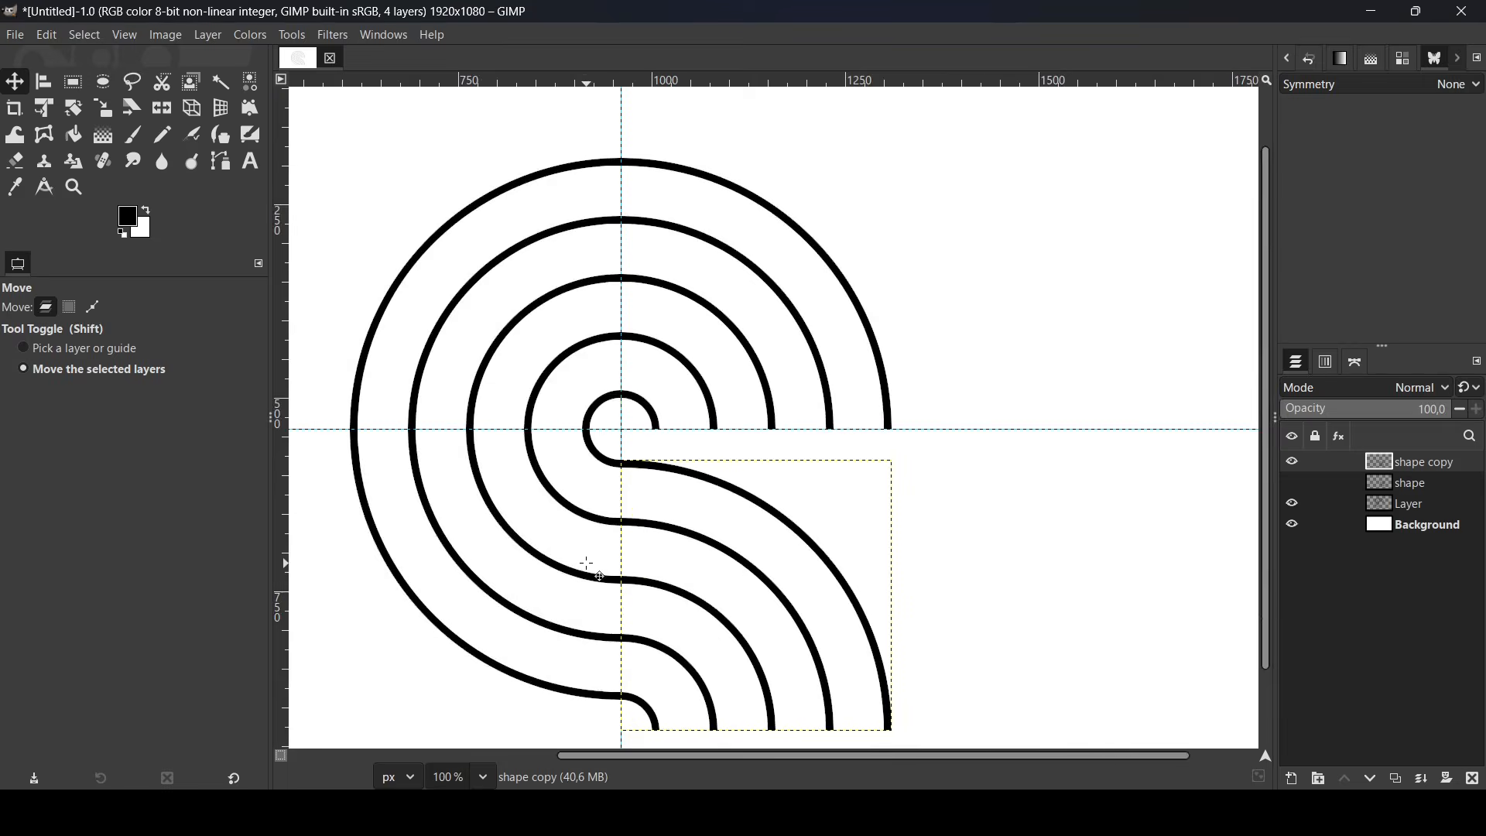
scroll(587, 564, "down", 1)
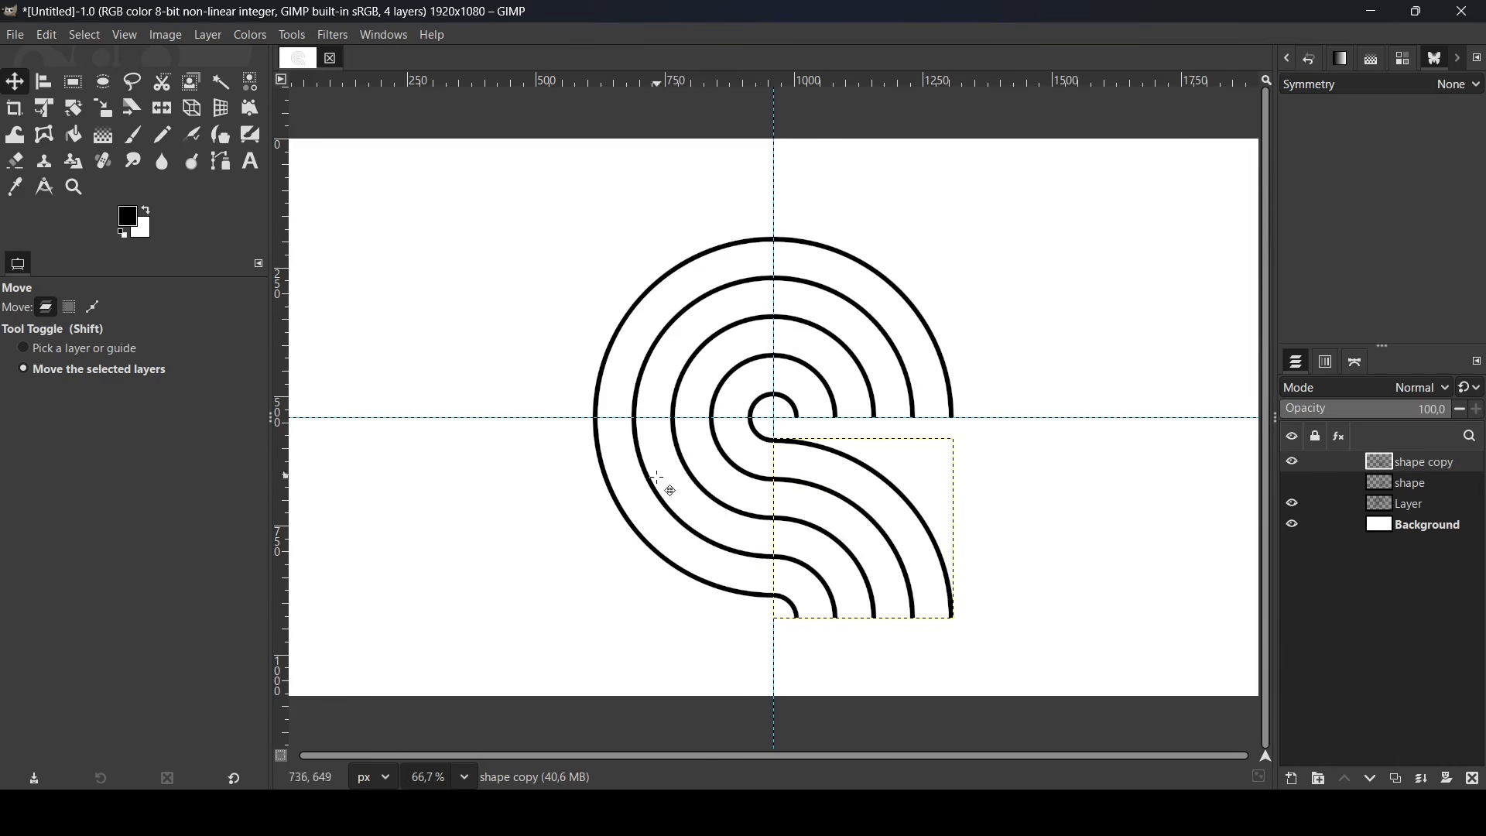
Show the shape layer again and delete the remaining three-quarter circles layer, checking it by toggling its visibility.
left_click(1292, 503)
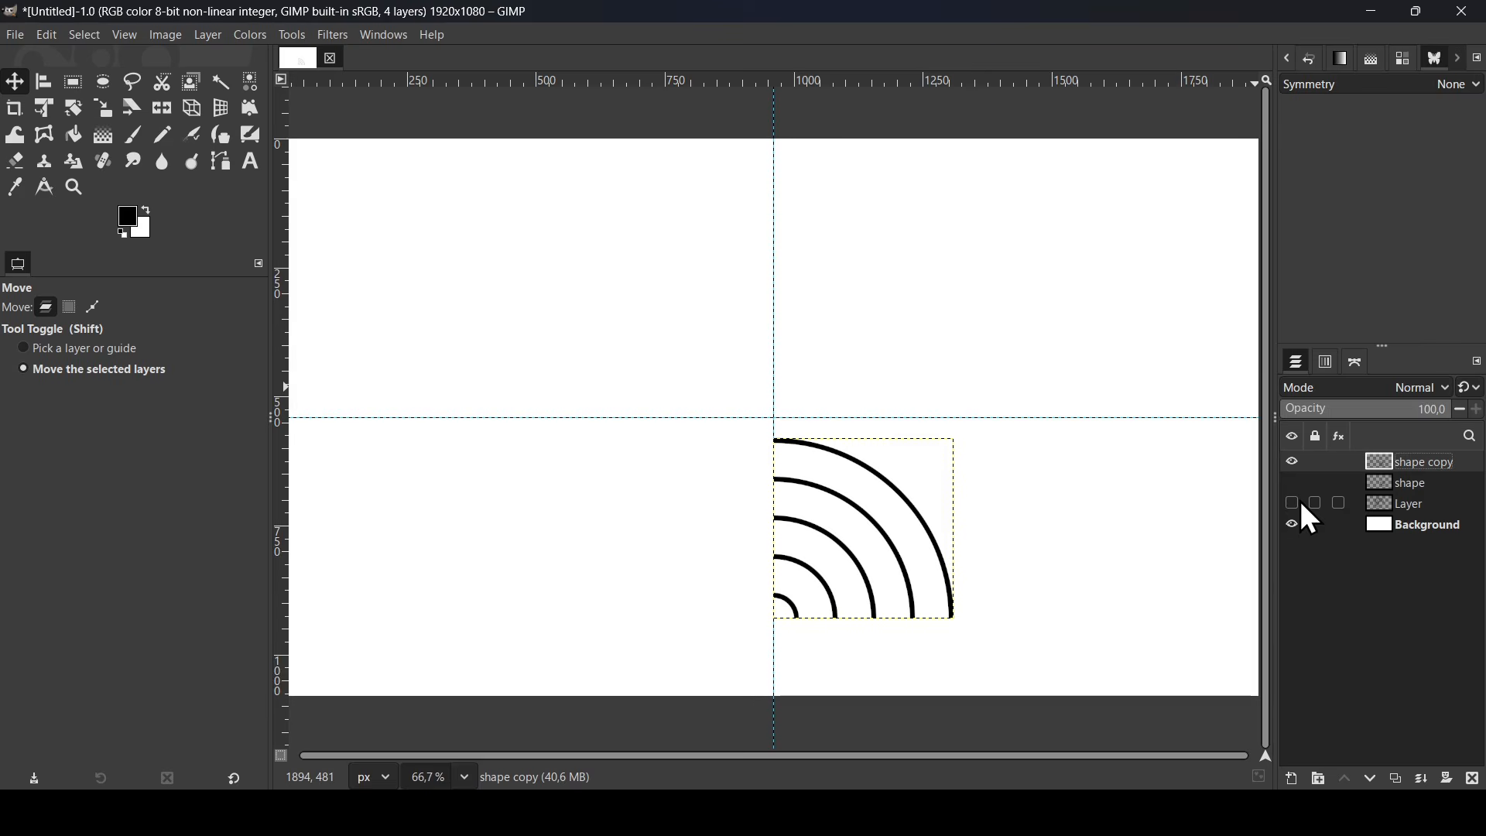
left_click(1293, 482)
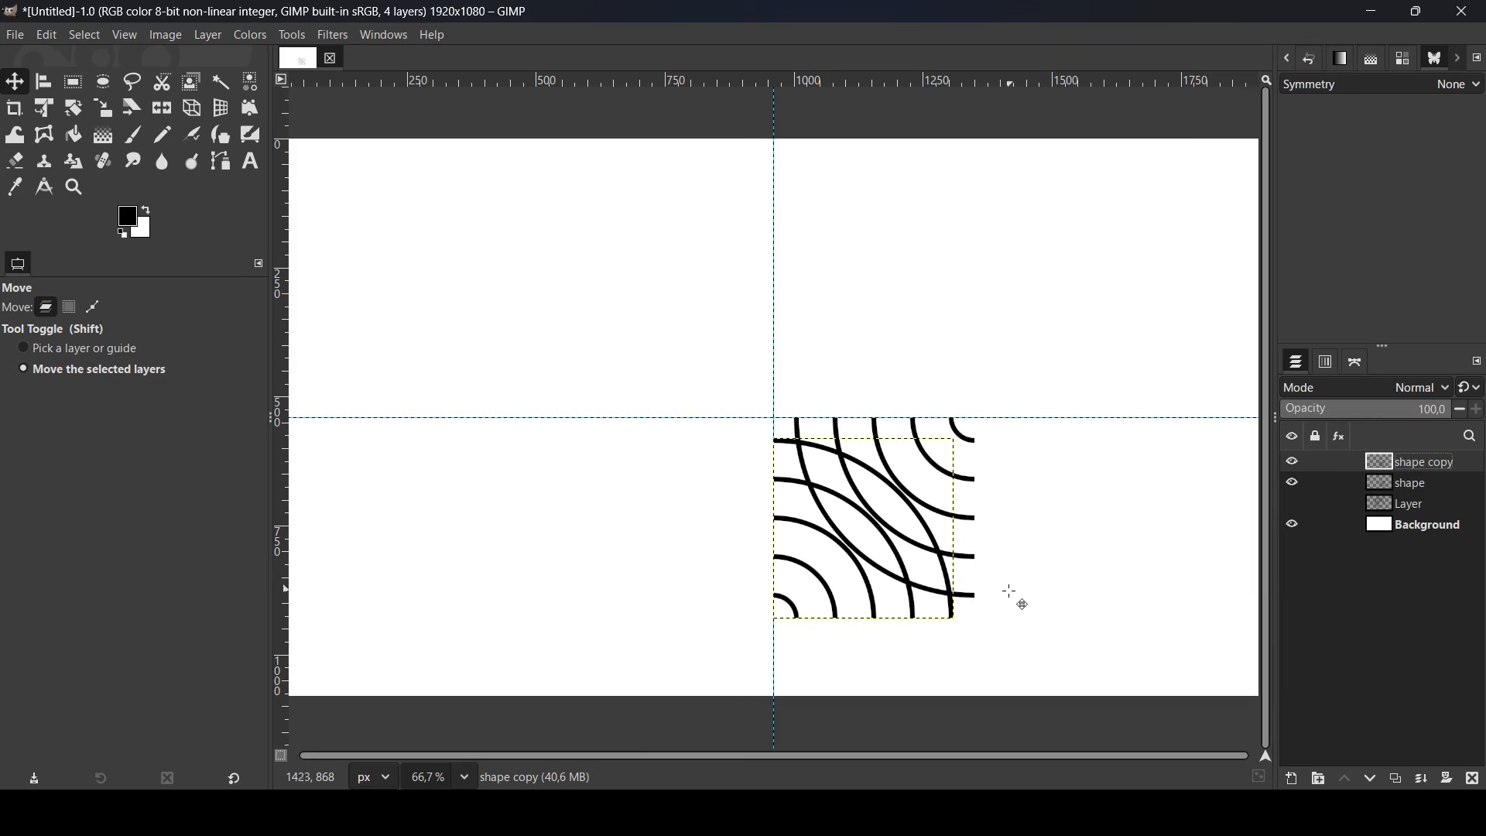
scroll(882, 627, "up", 1)
left_click(1398, 504)
left_click(1291, 504)
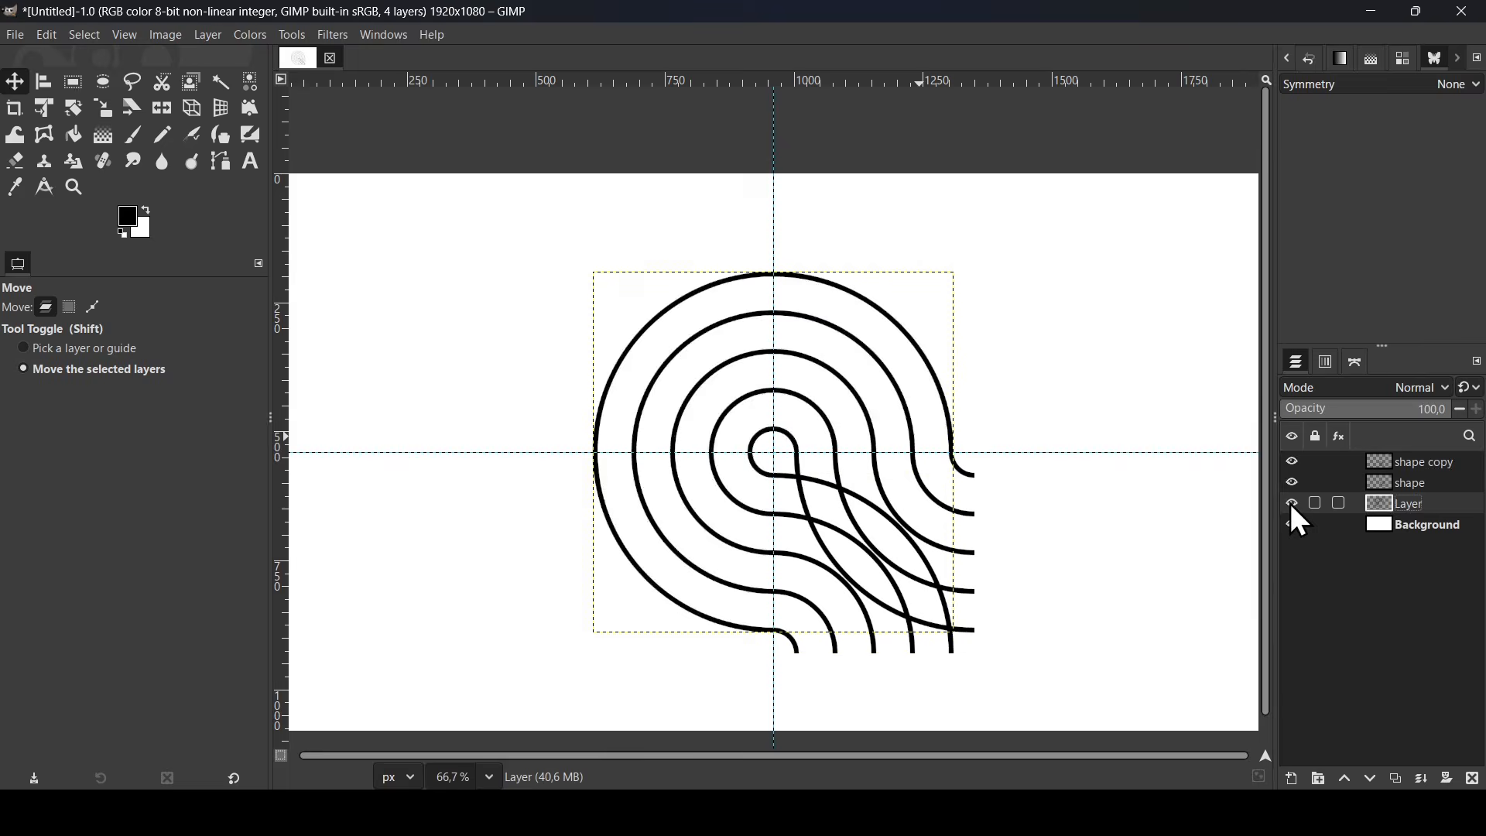
left_click(1292, 503)
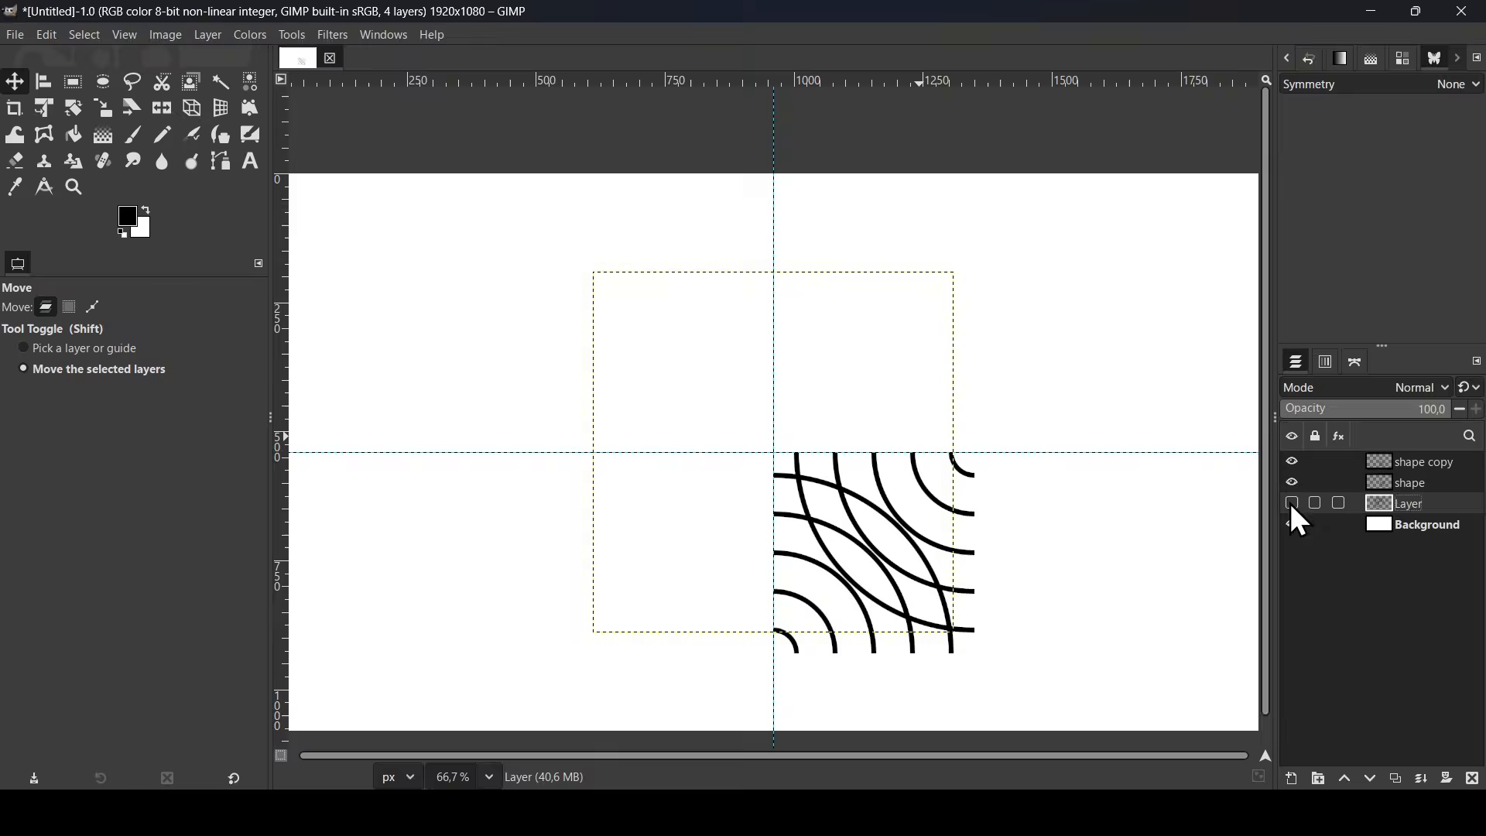
left_click(1473, 779)
Outline a Free Select area along the middle of the shape layer's largest arc, closing it around the region where both arc sets overlap.
scroll(882, 673, "up", 1)
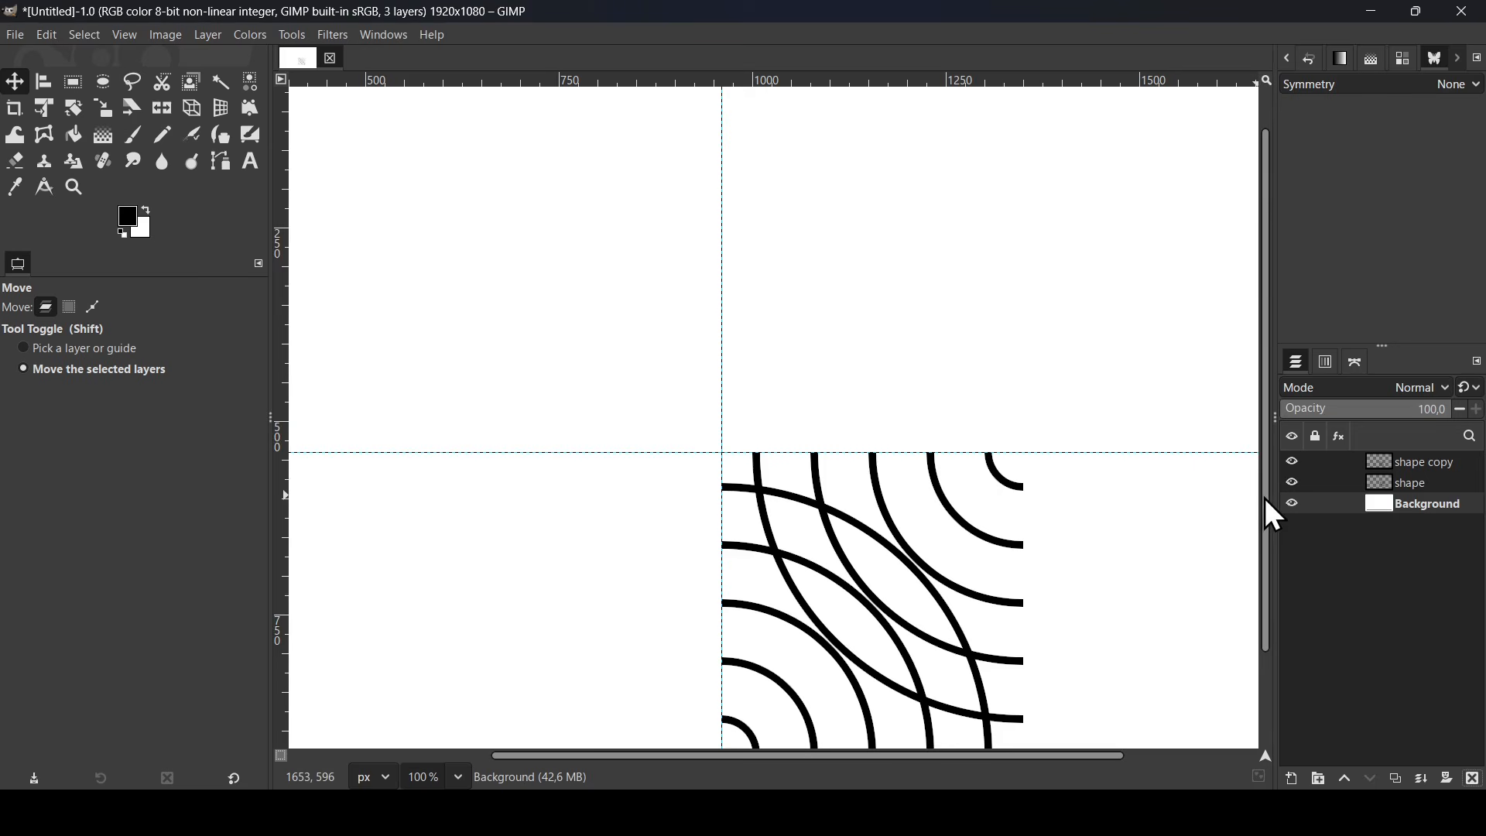
left_click_drag(1266, 499, 1262, 579)
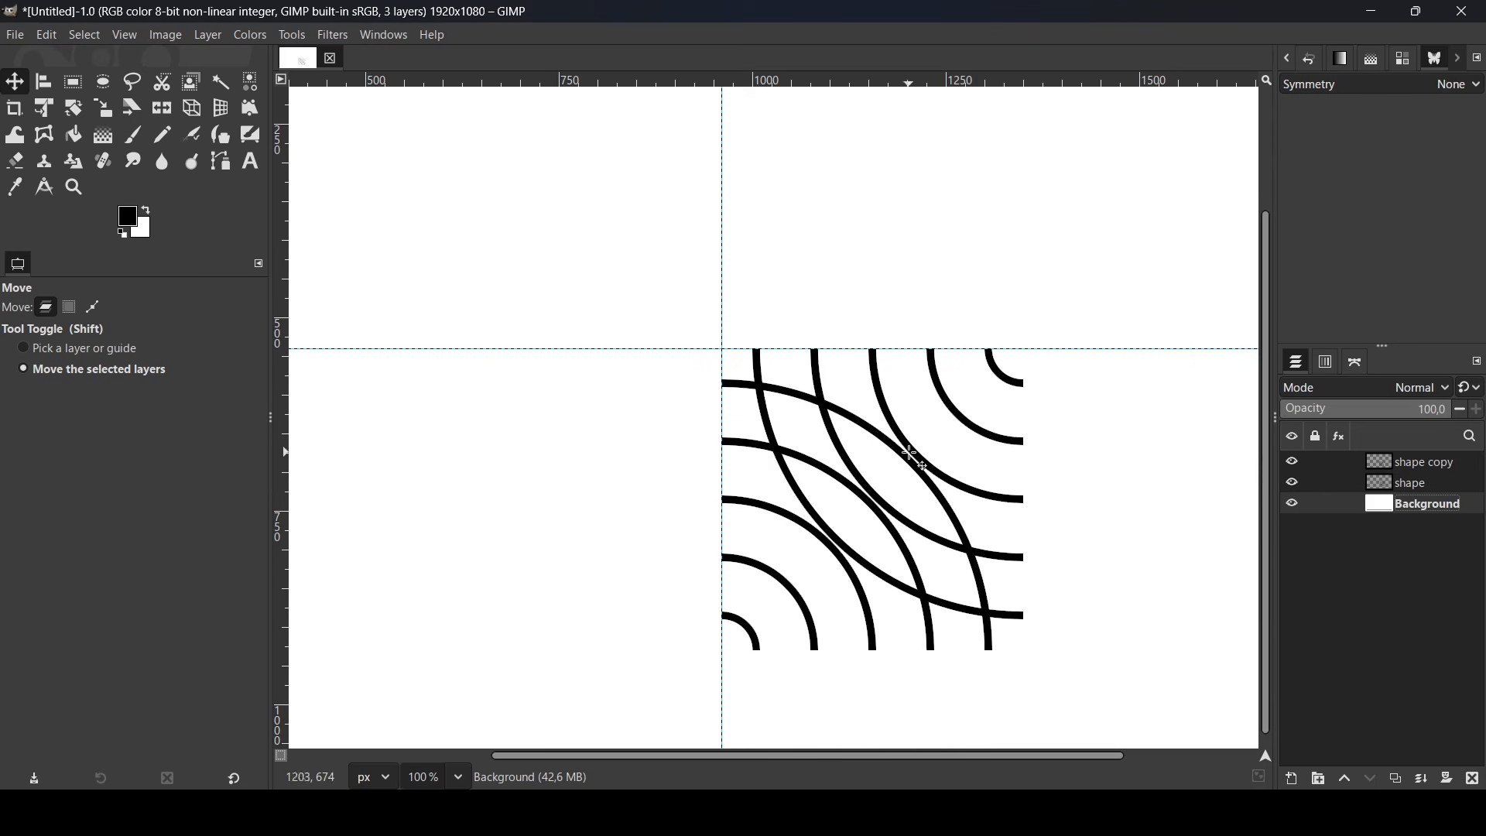
left_click(1292, 464)
left_click(1293, 464)
left_click(139, 91)
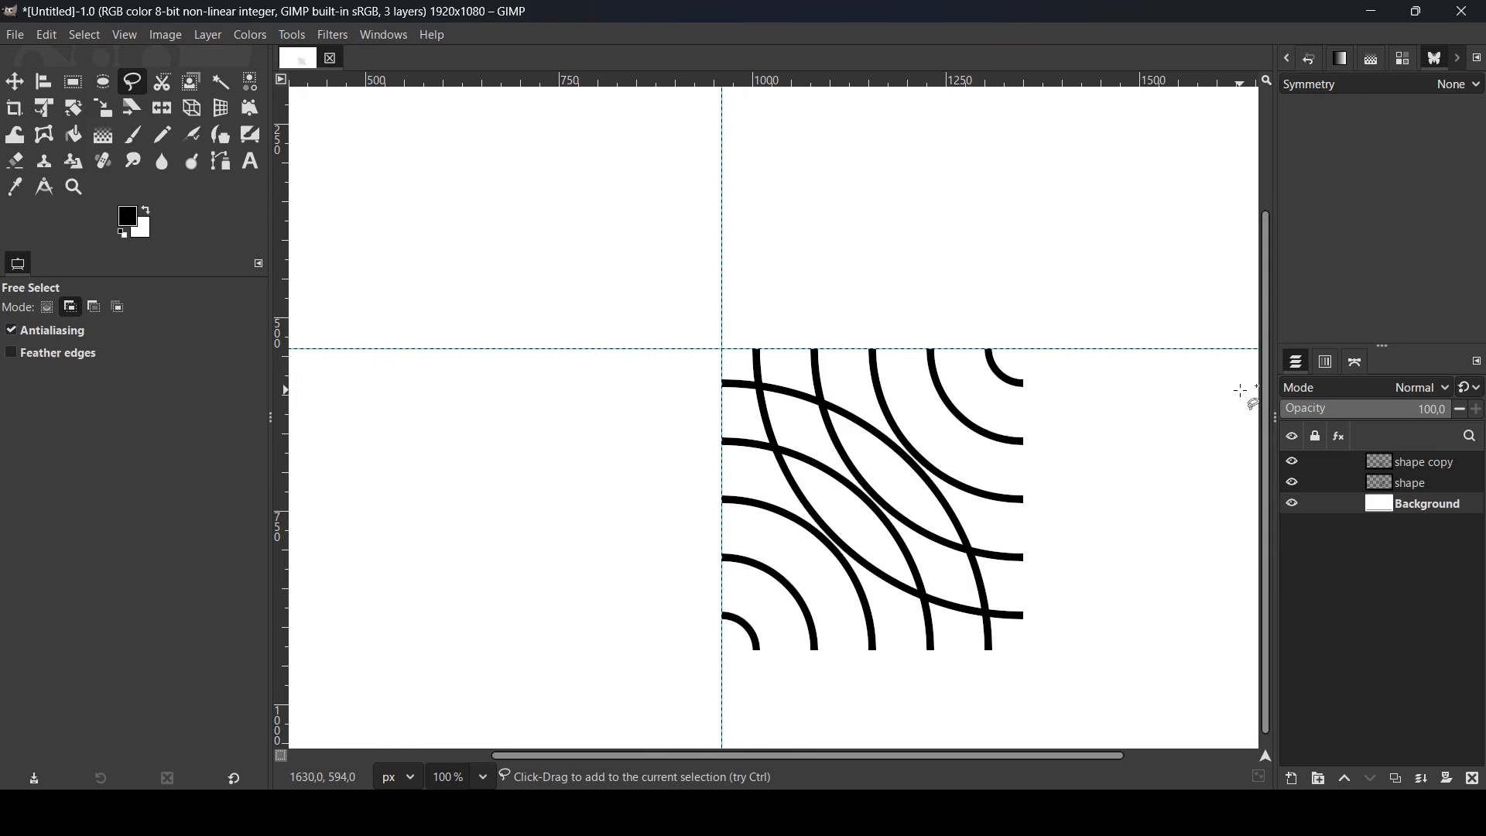
left_click(759, 374)
scroll(762, 412, "up", 1)
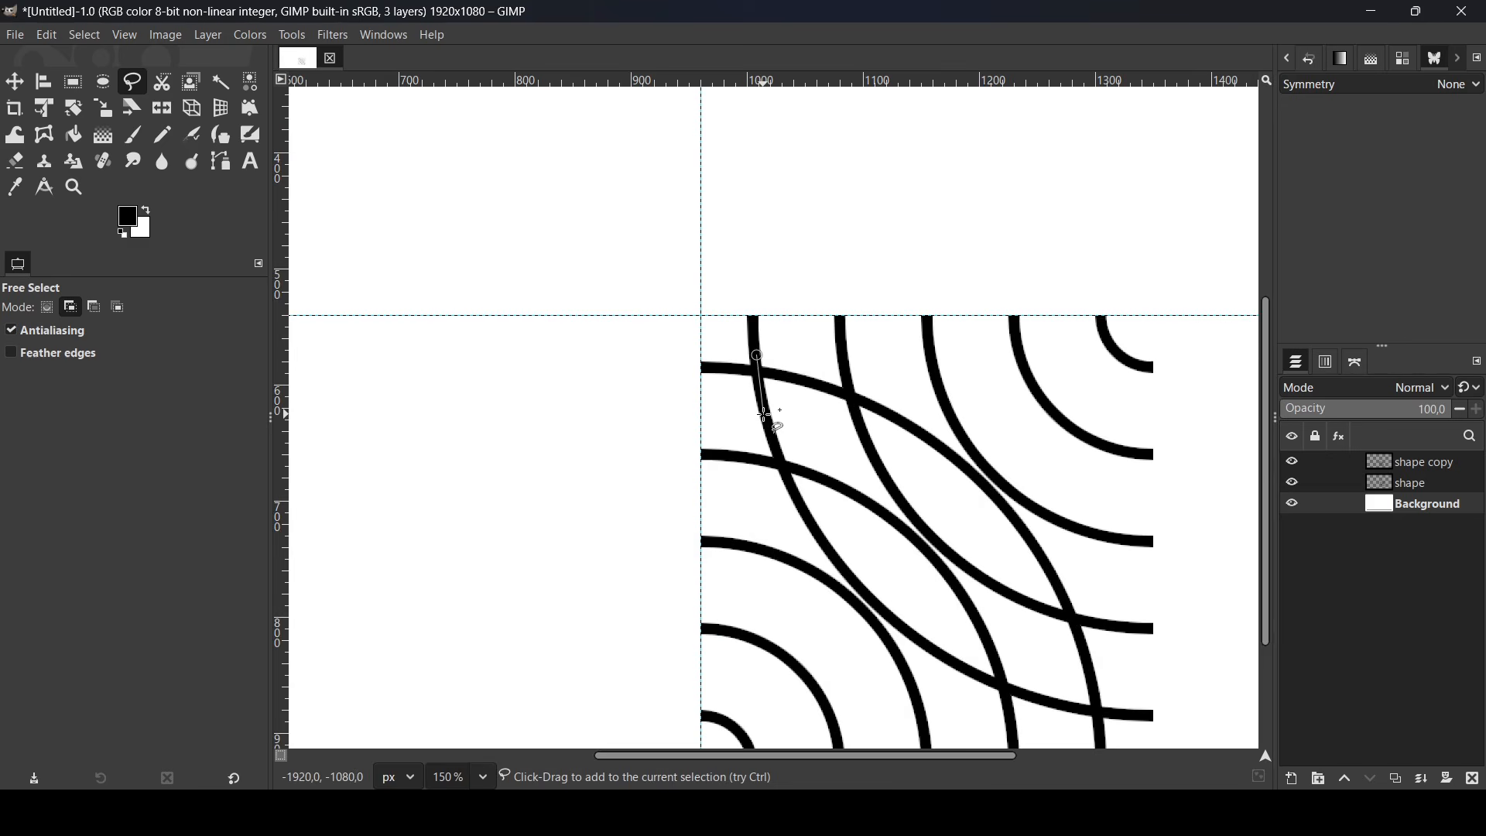
mouse_move(765, 416)
left_mouse_down()
mouse_move(796, 504)
mouse_move(912, 640)
mouse_move(996, 686)
mouse_move(1123, 713)
left_mouse_up()
left_click(1176, 619)
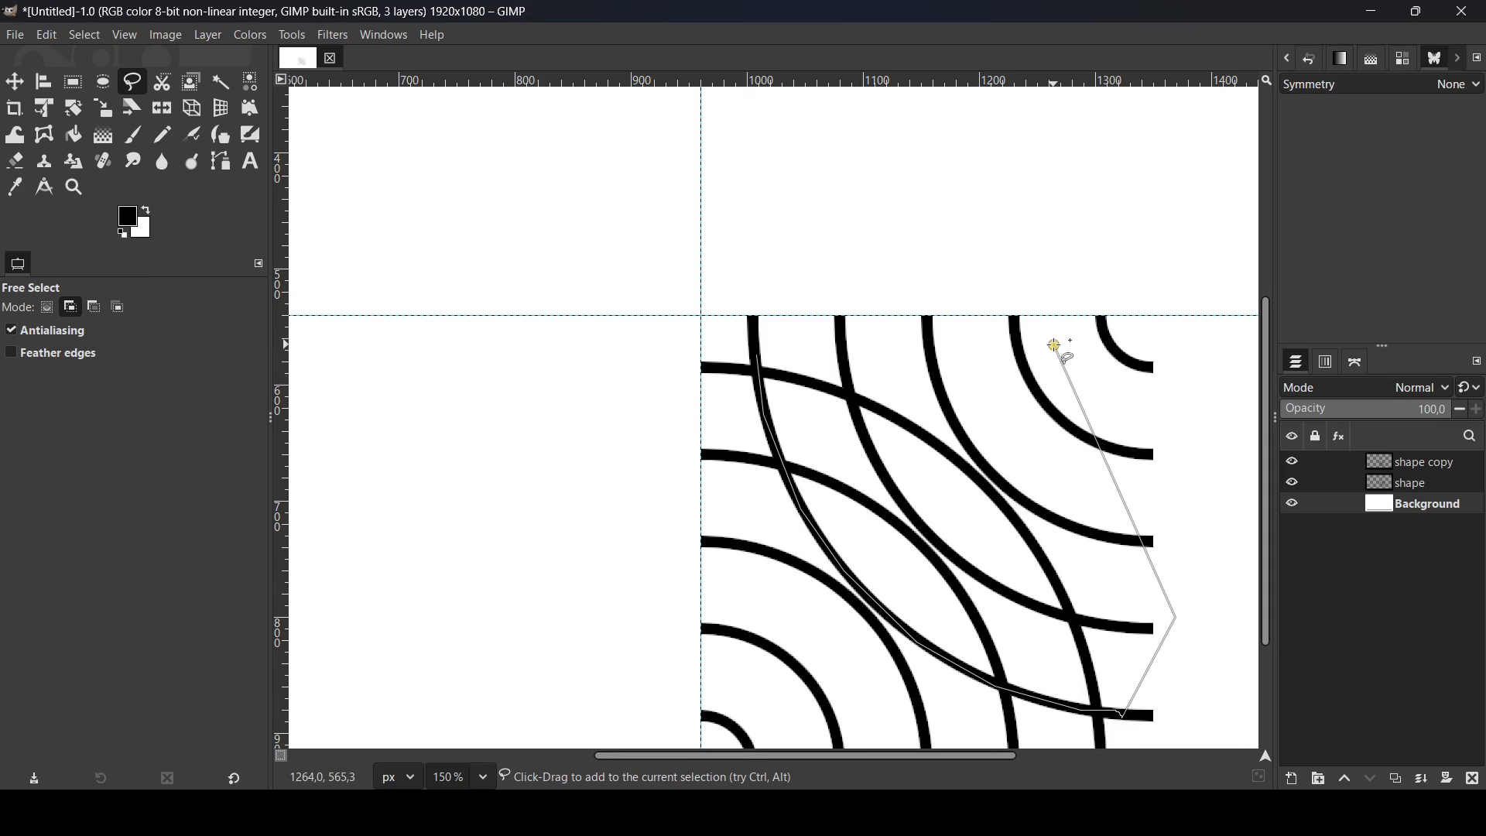
left_click(1054, 344)
left_click(789, 265)
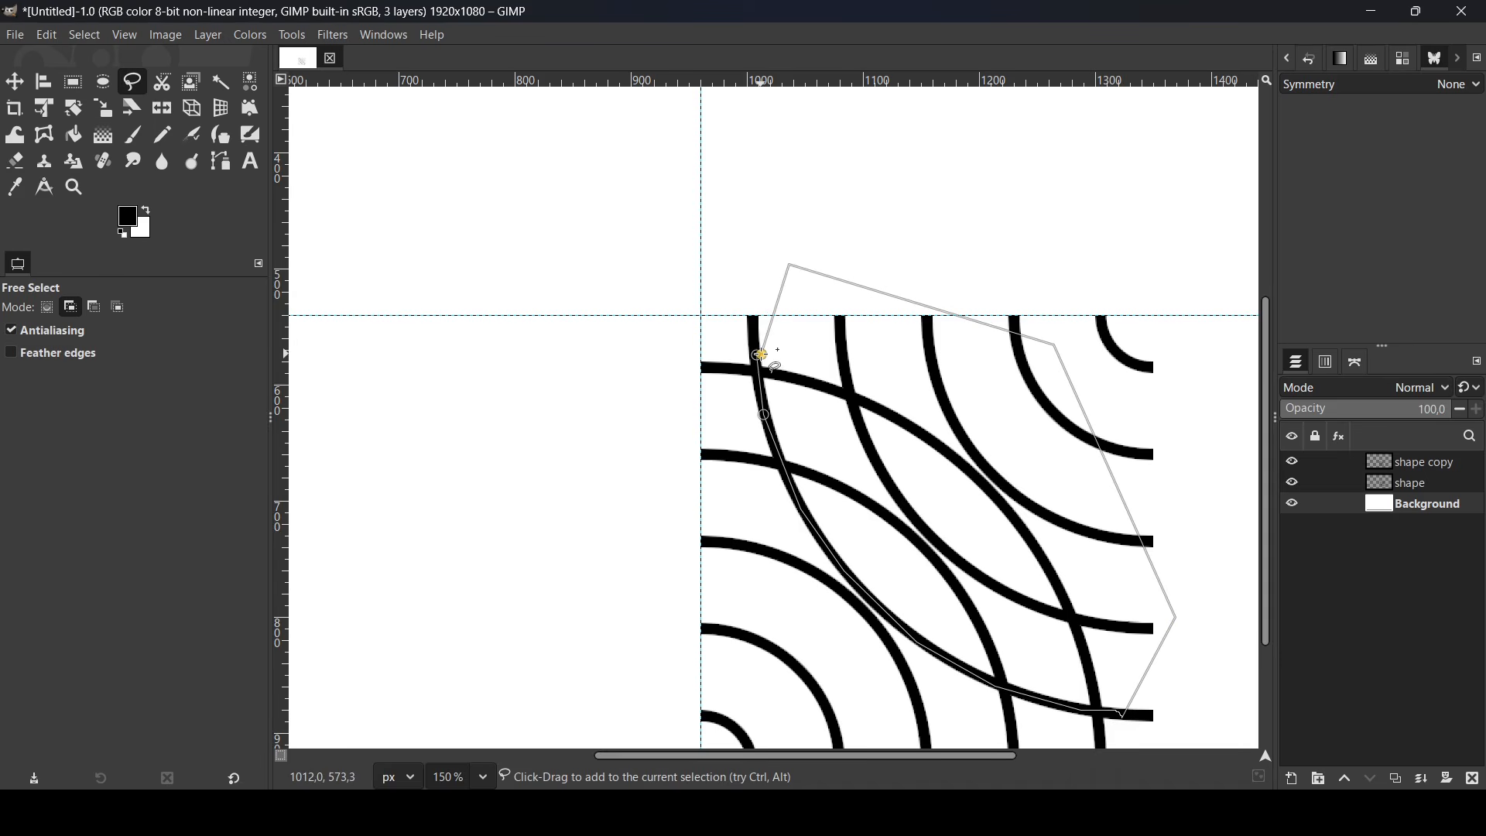
double_click(760, 354)
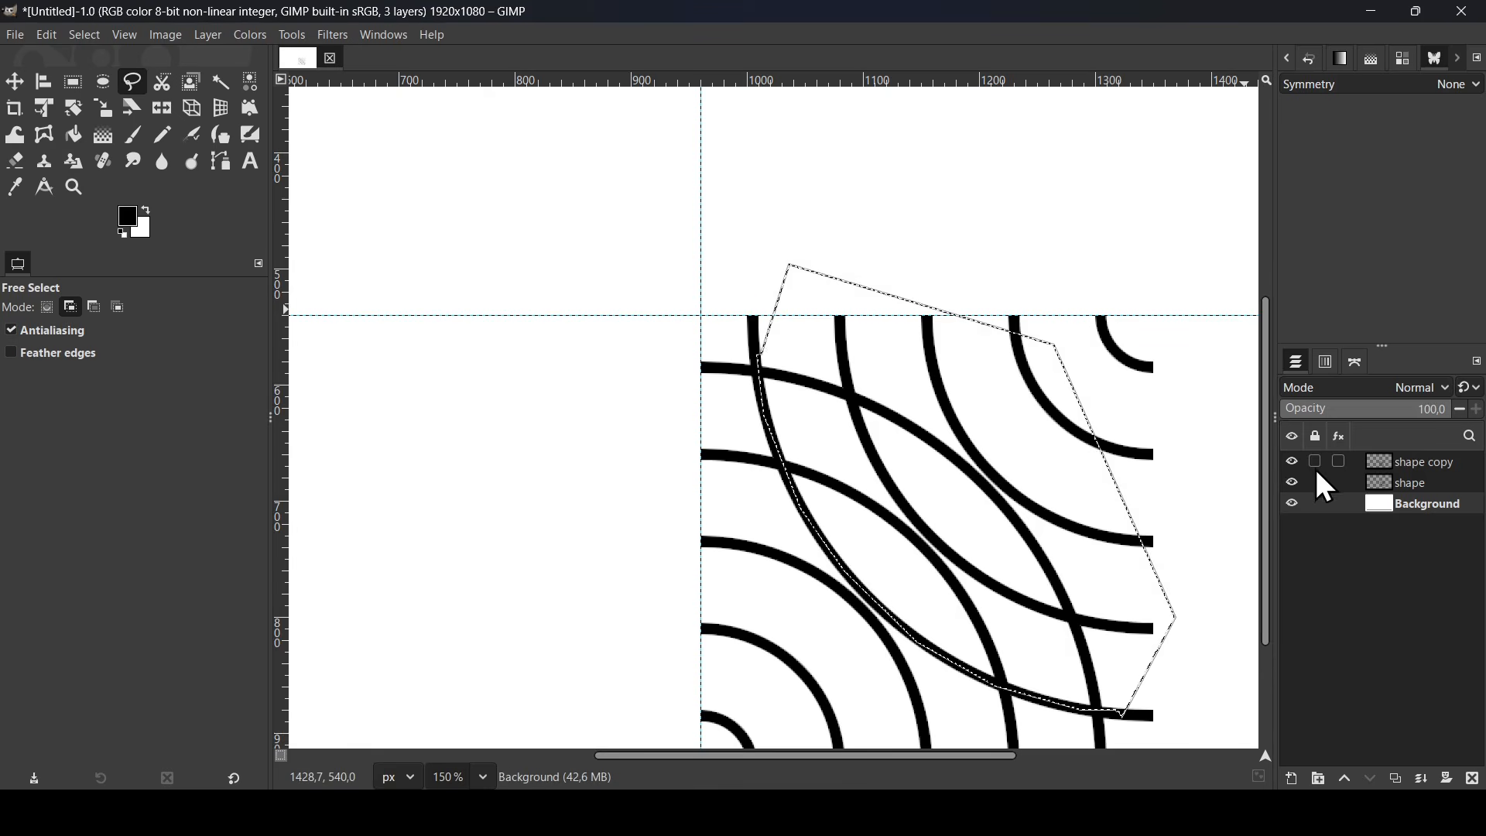
Identify the upper arc set by toggling layer visibility and delete the selected area from the shape copy layer.
left_click(1290, 461)
left_click(1290, 461)
left_click(1377, 482)
left_click(1292, 483)
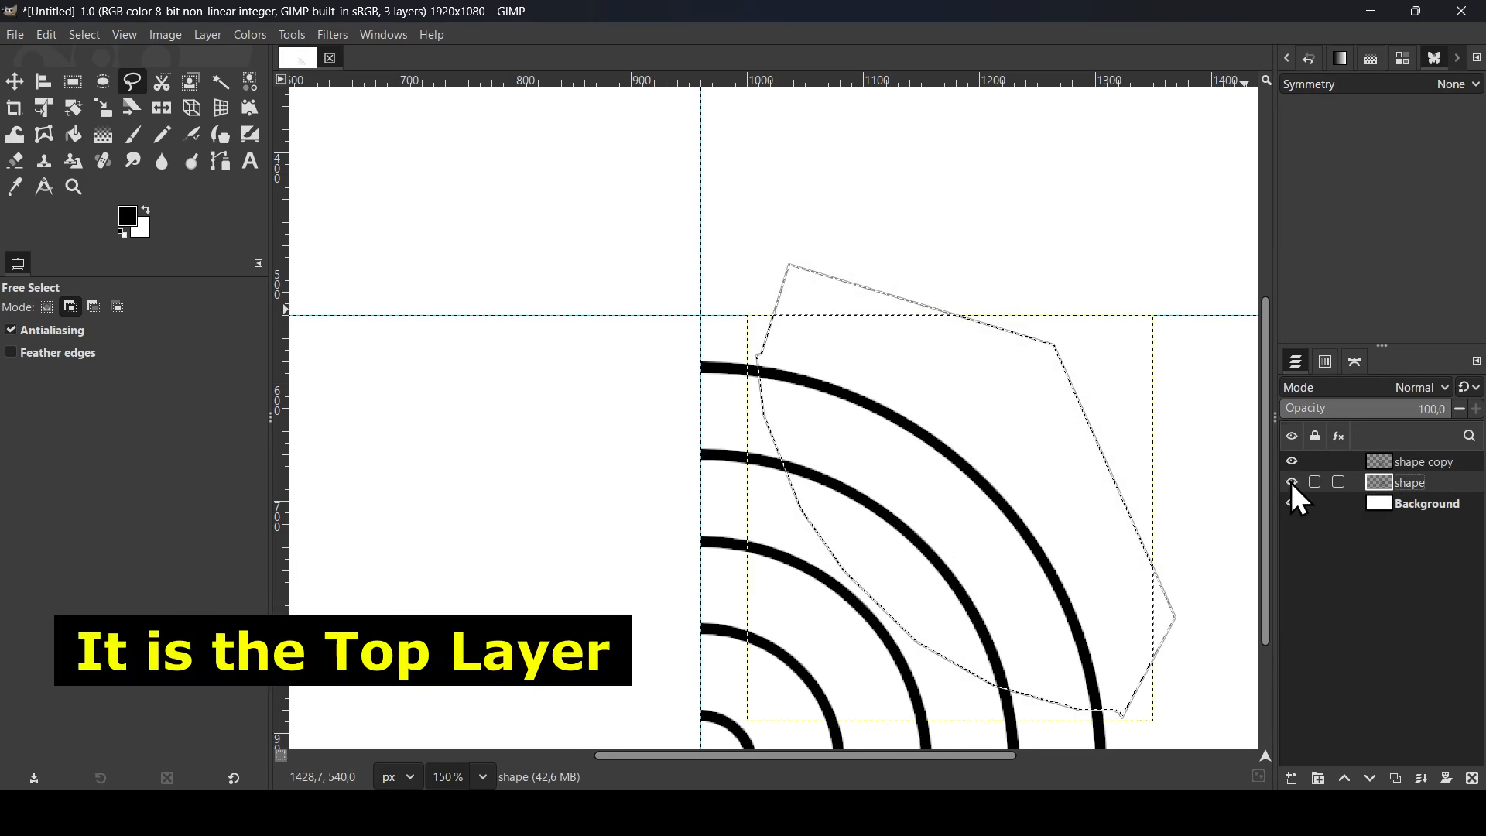
left_click(1291, 482)
left_click(1289, 461)
left_click(1288, 461)
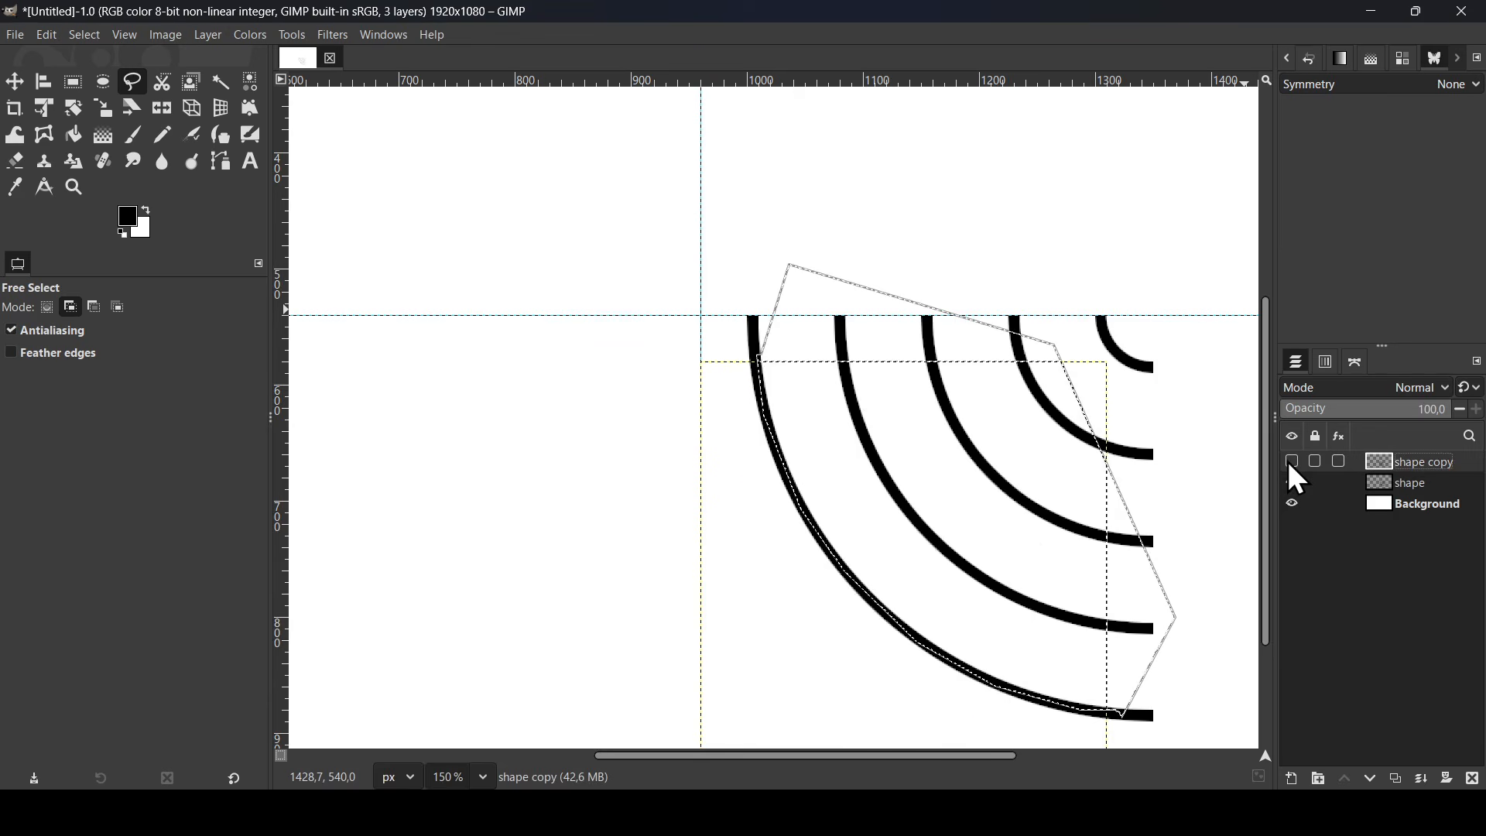
left_click(1288, 461)
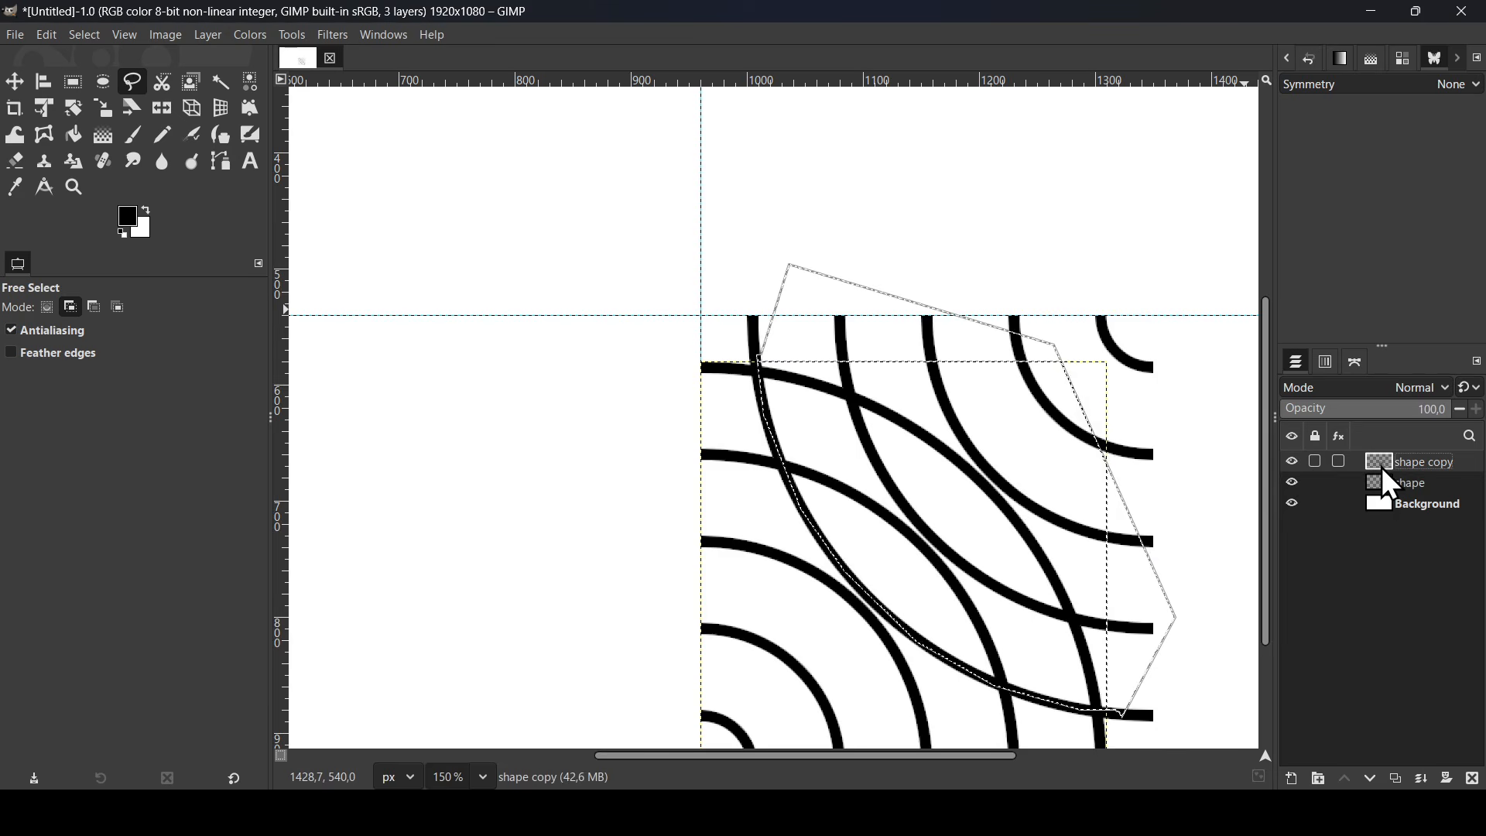
key("Delete")
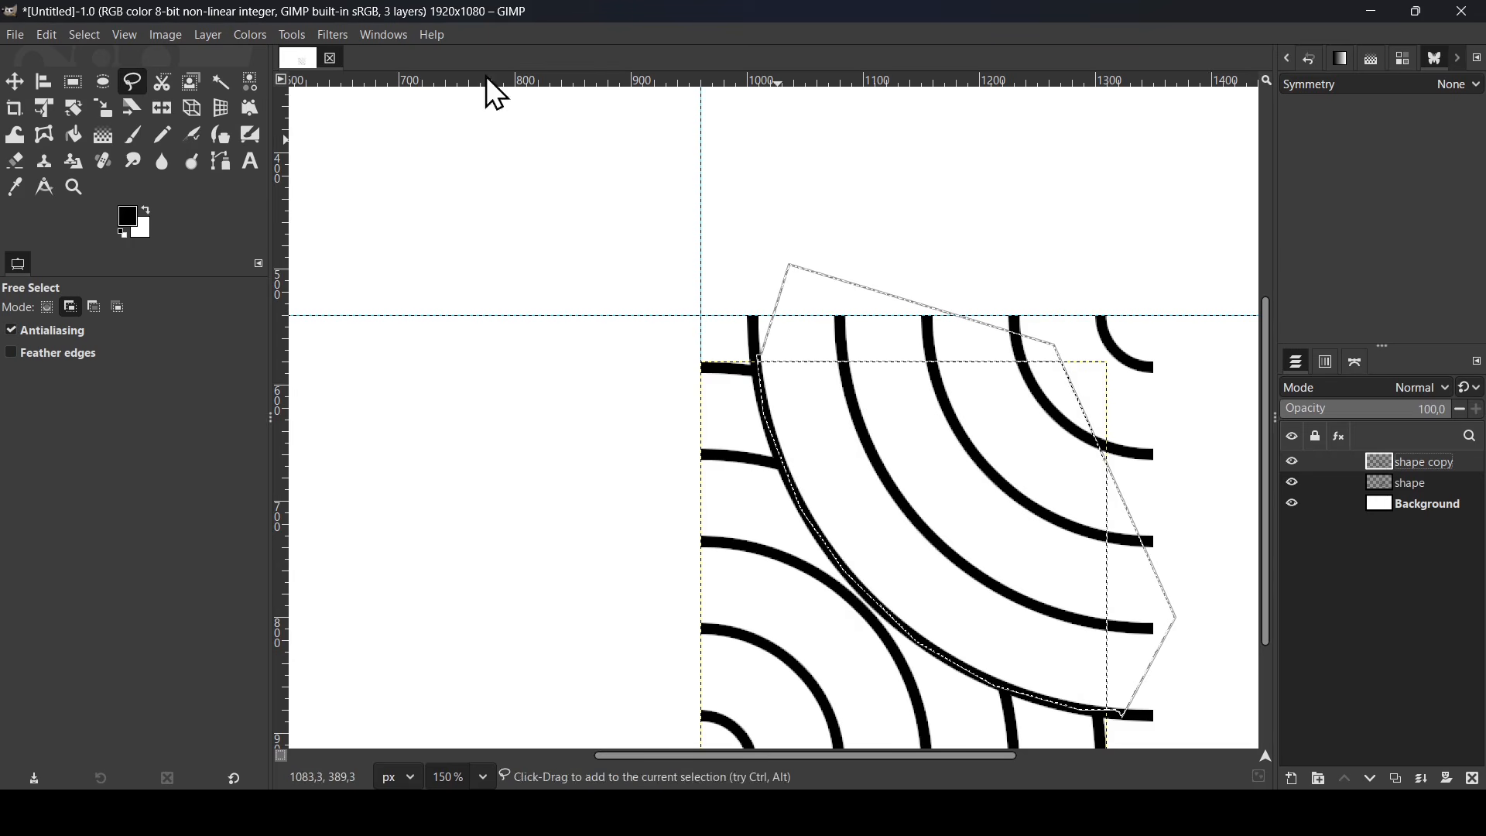
Clear the selection and merge the shape copy layer down into the shape layer.
left_click(84, 36)
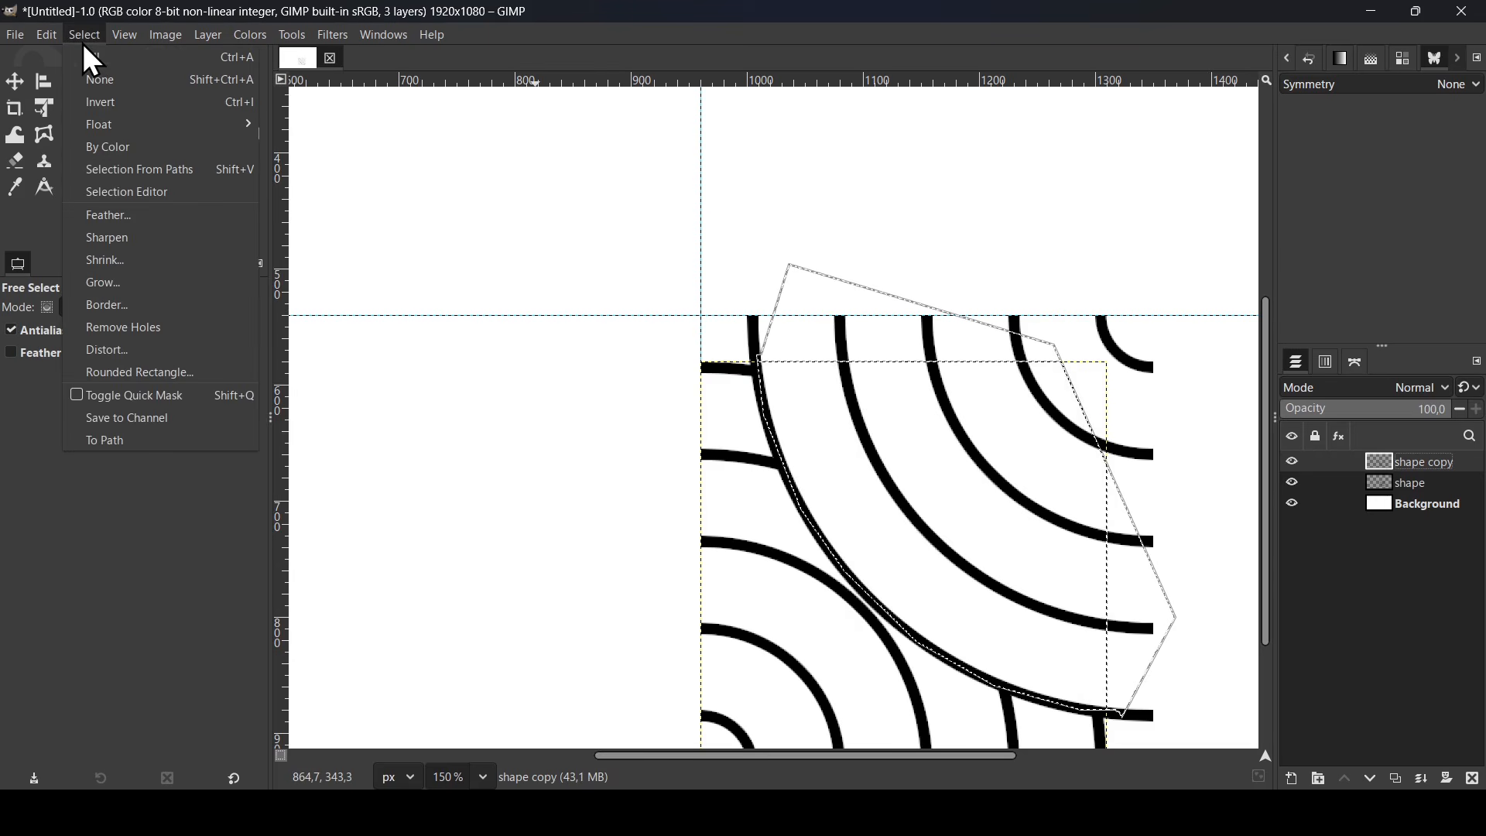
left_click(110, 82)
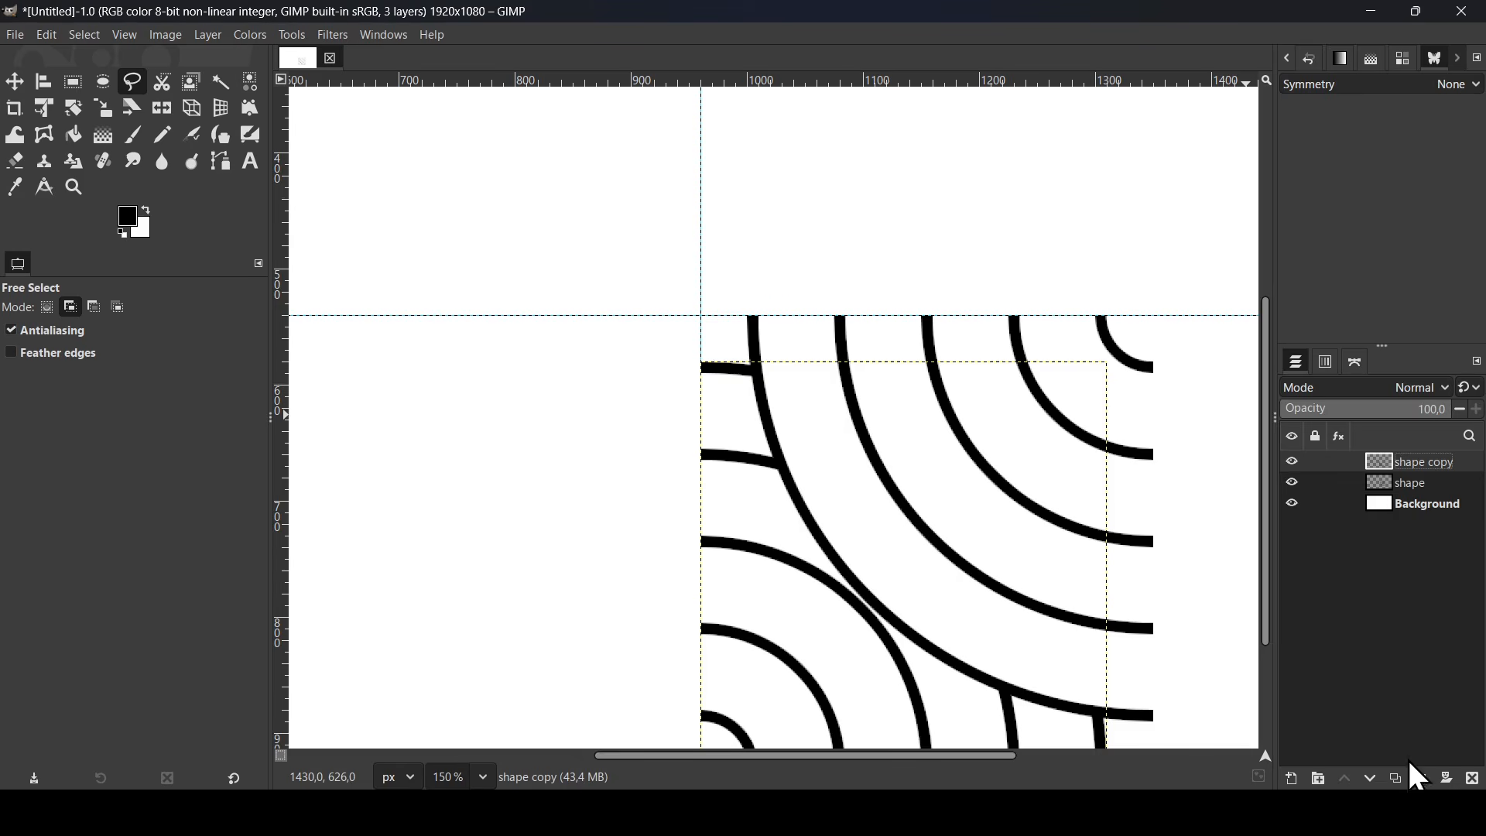
left_click(1422, 780)
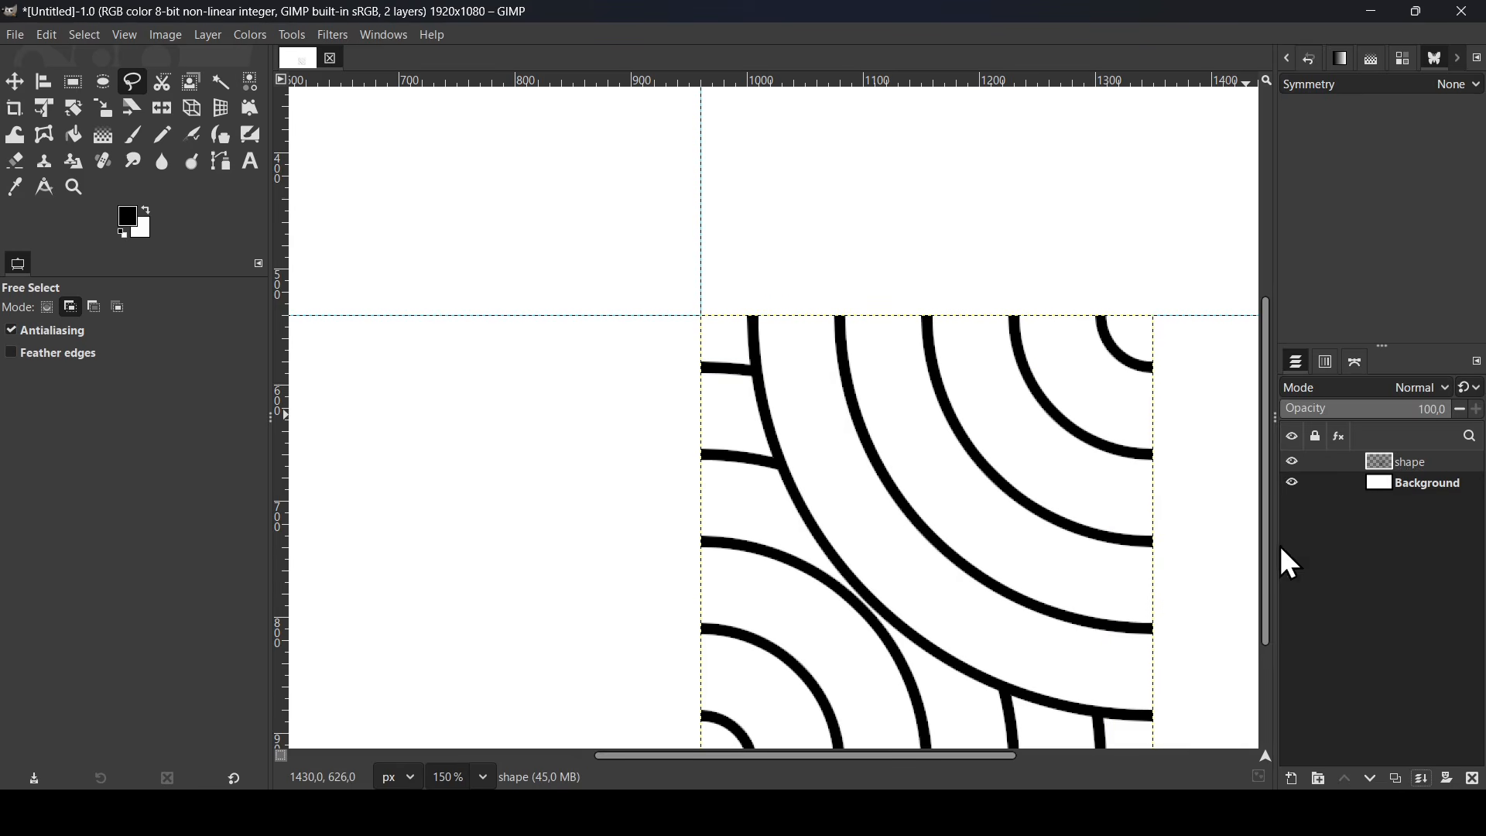
Duplicate the shape layer and move the copy left so its edge meets the original tile along the vertical guide.
key("1")
key("minus")
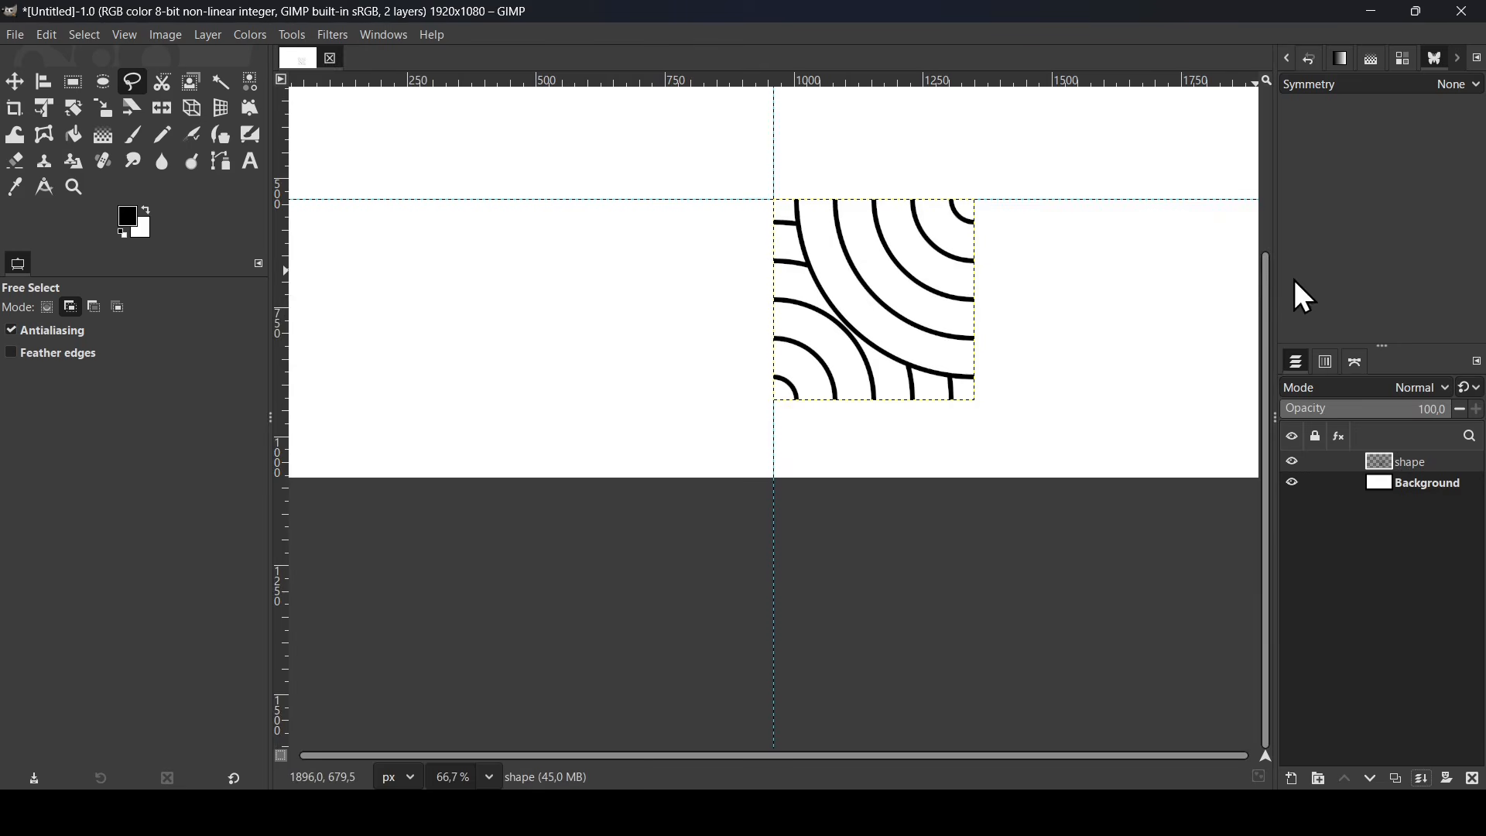
left_click_drag(1261, 337, 1263, 133)
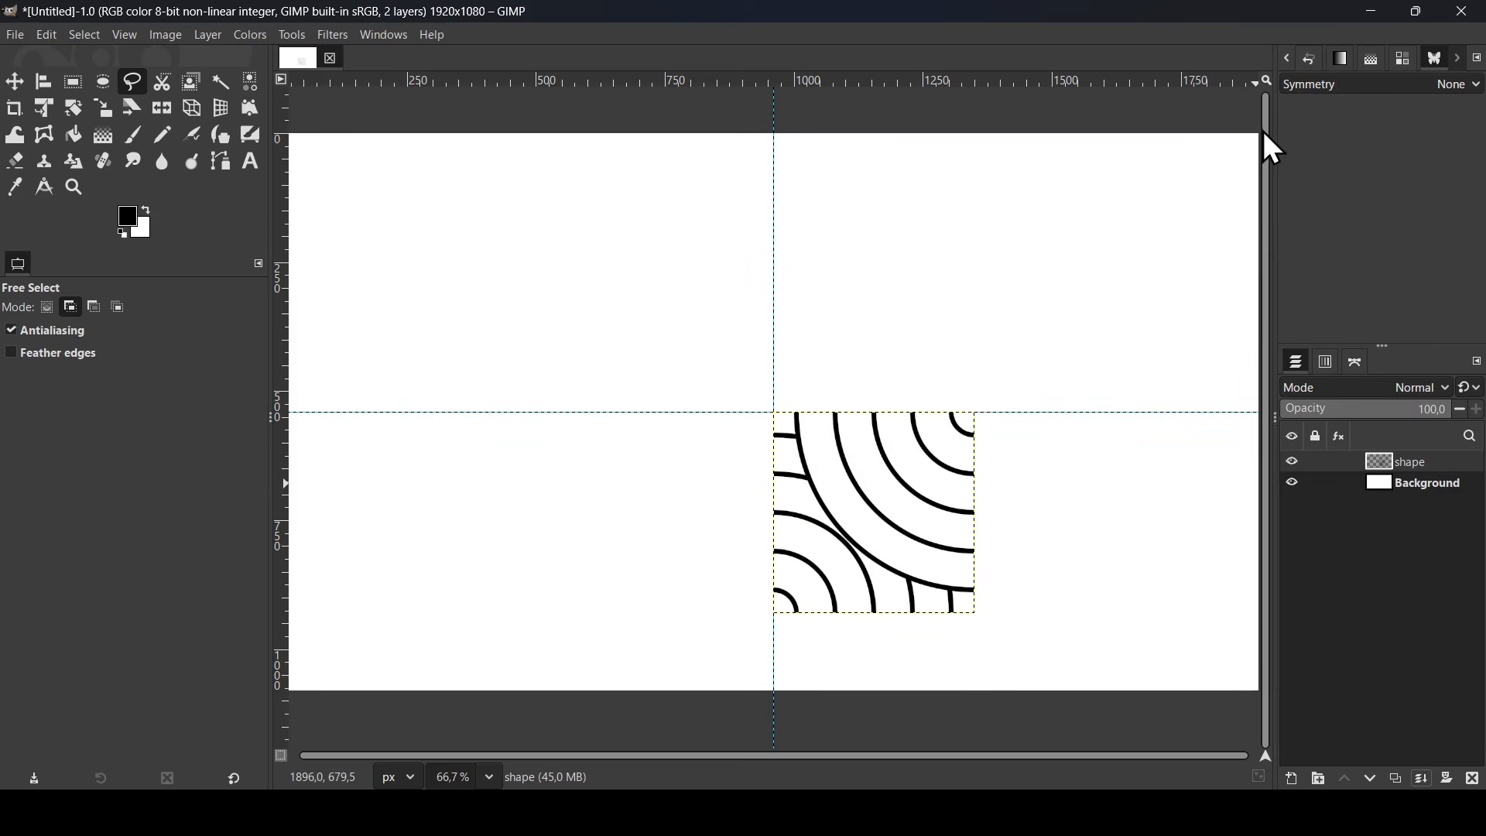
left_click(1291, 462)
left_click(1290, 462)
left_click(1398, 780)
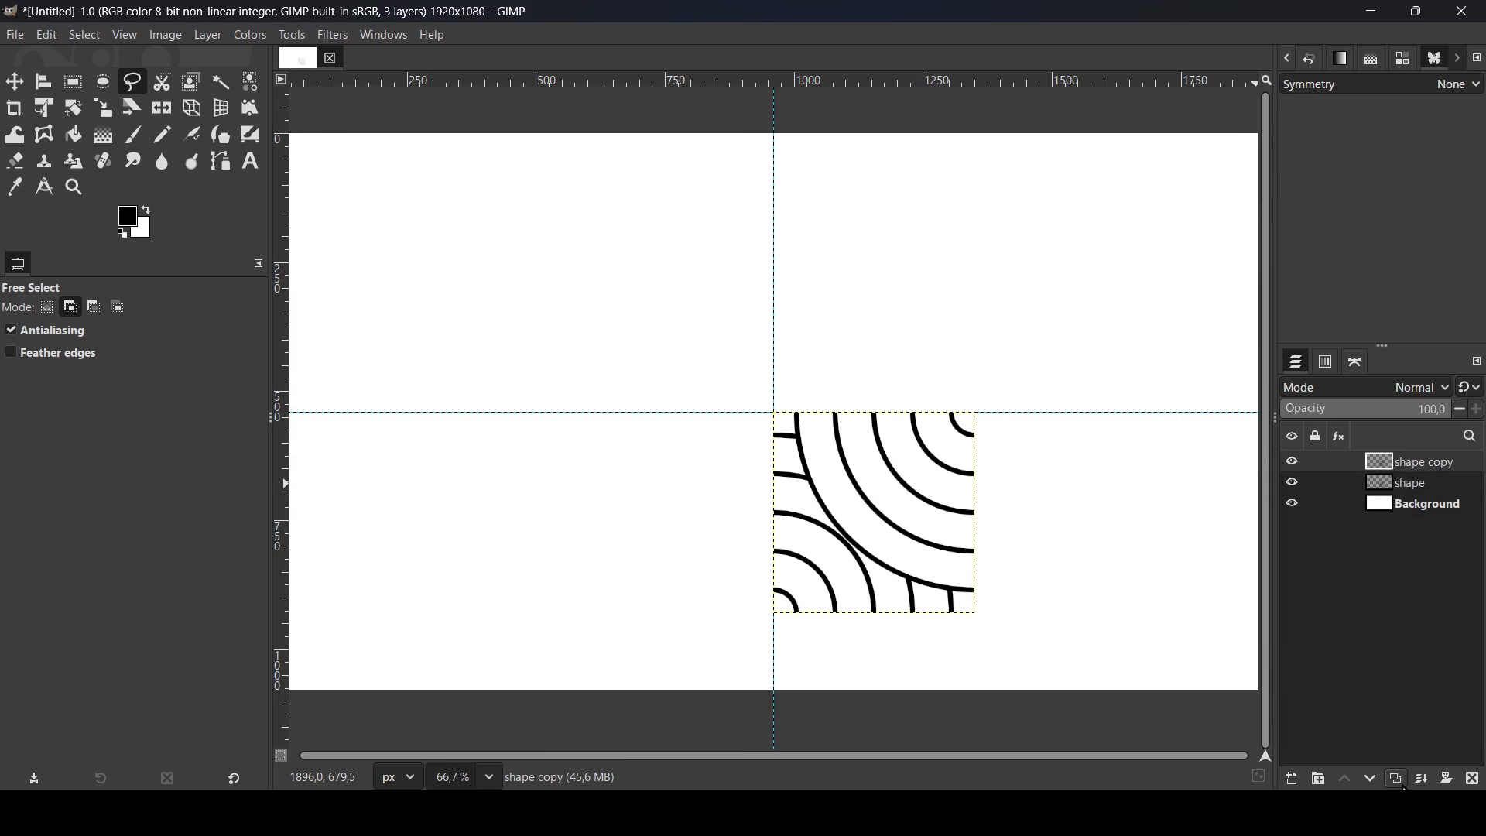
left_click(19, 87)
left_click_drag(902, 511, 699, 511)
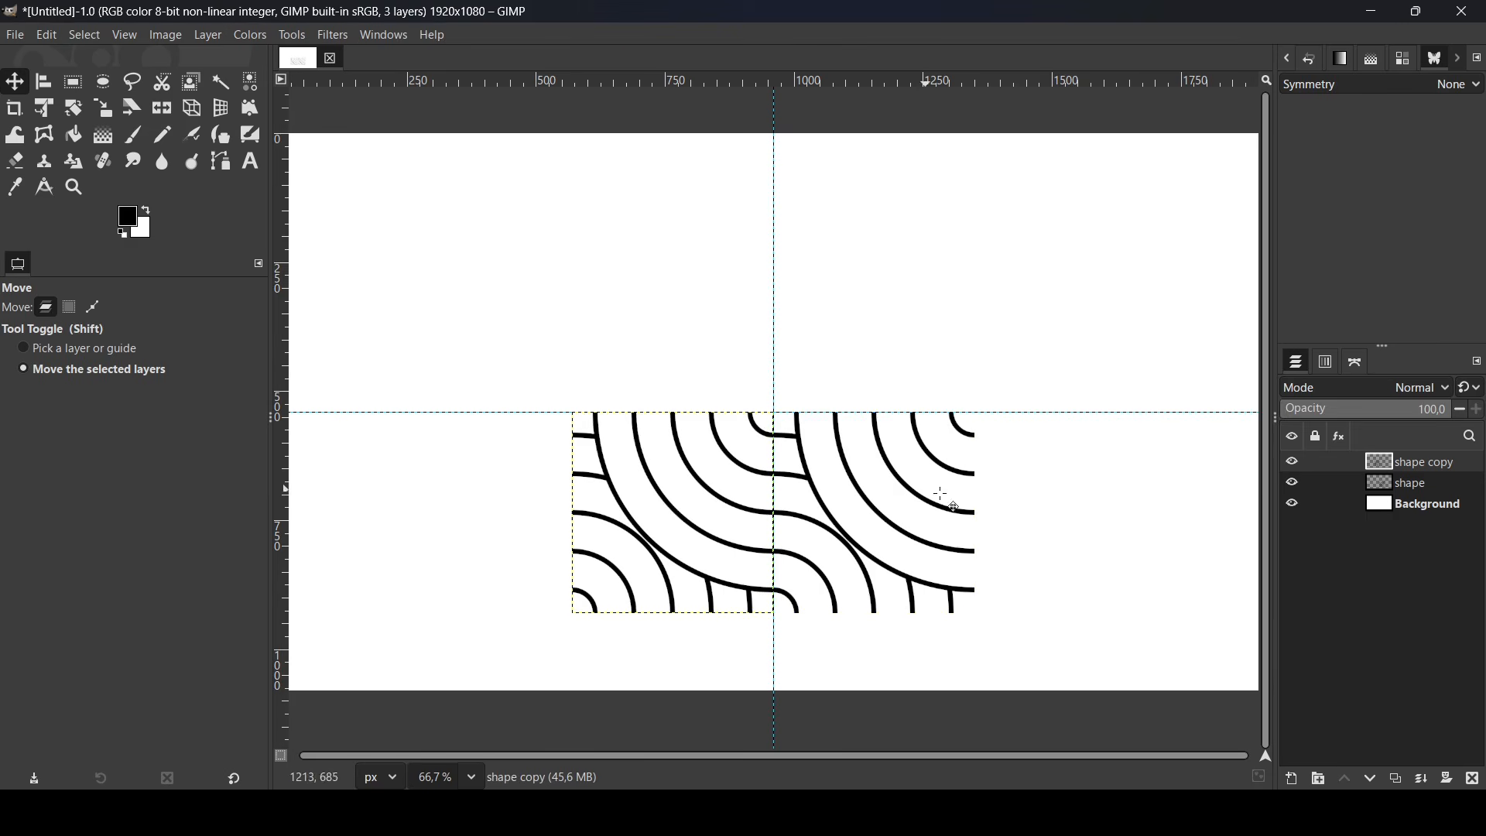
scroll(969, 514, "up", 2)
scroll(968, 518, "down", 2)
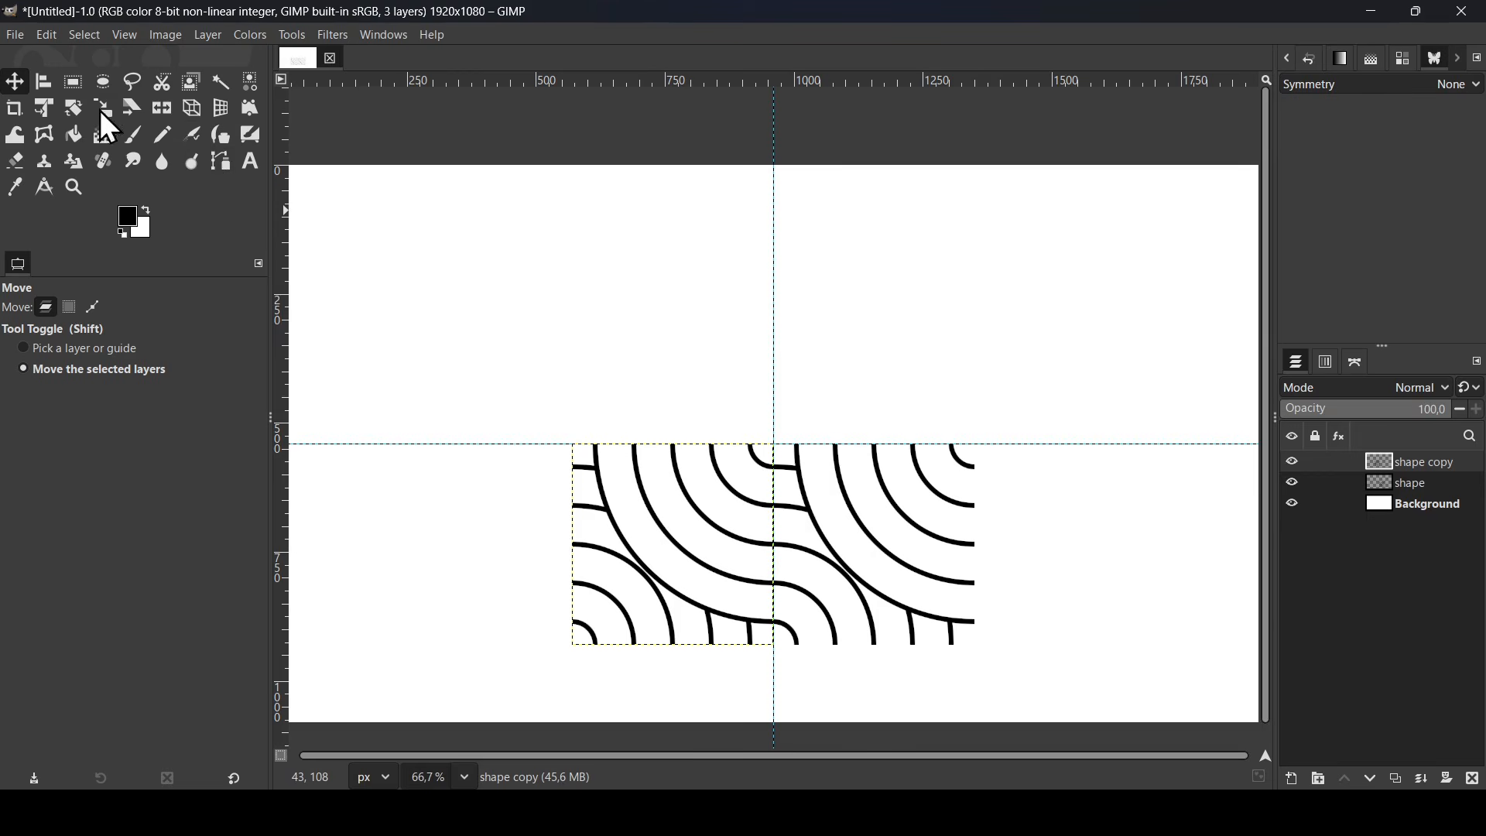
Rotate the shape copy layer by 90 degrees about its centre.
left_click(76, 112)
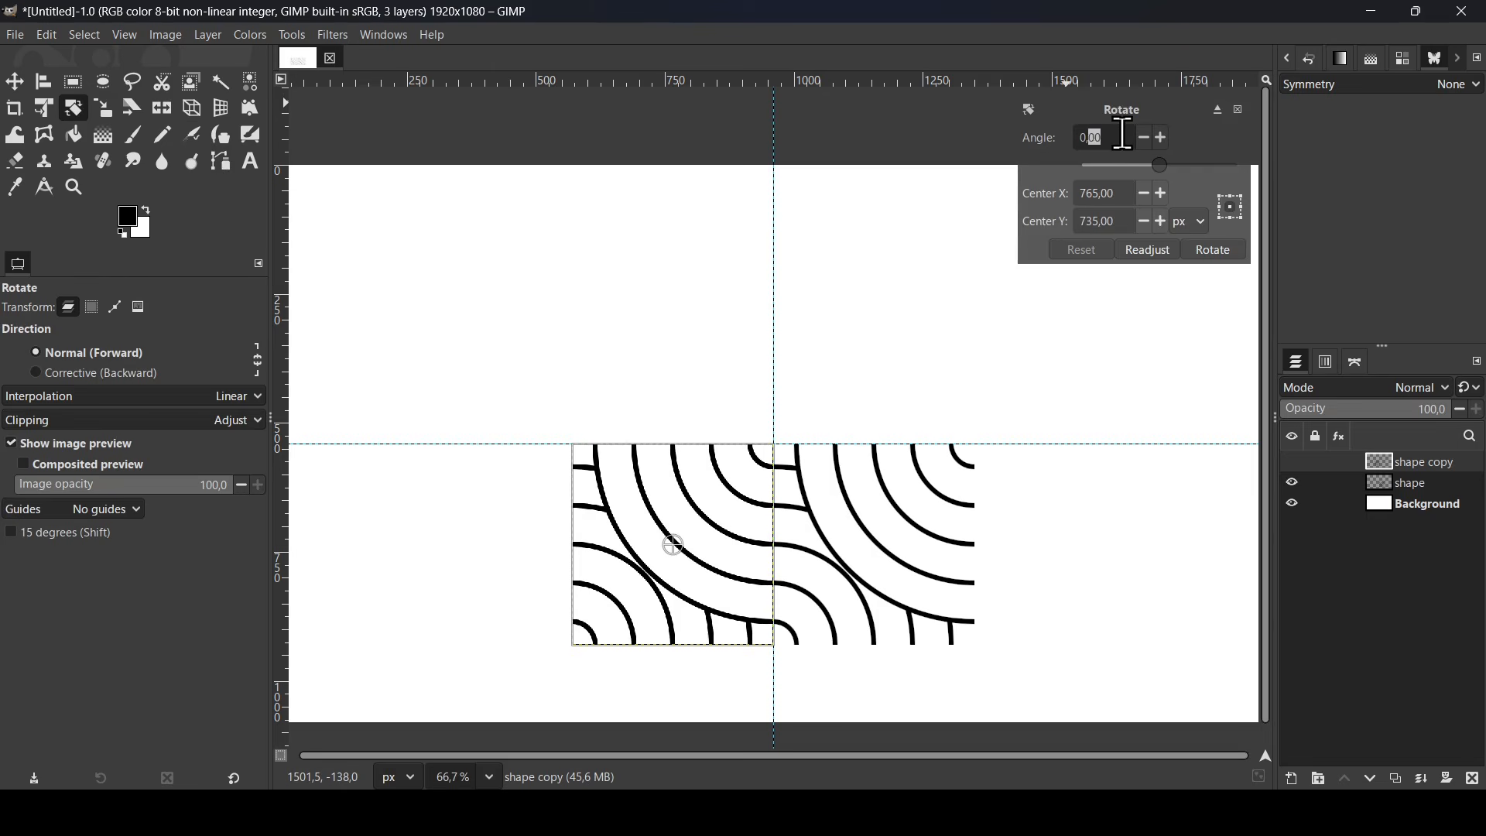
type("90")
key("Return")
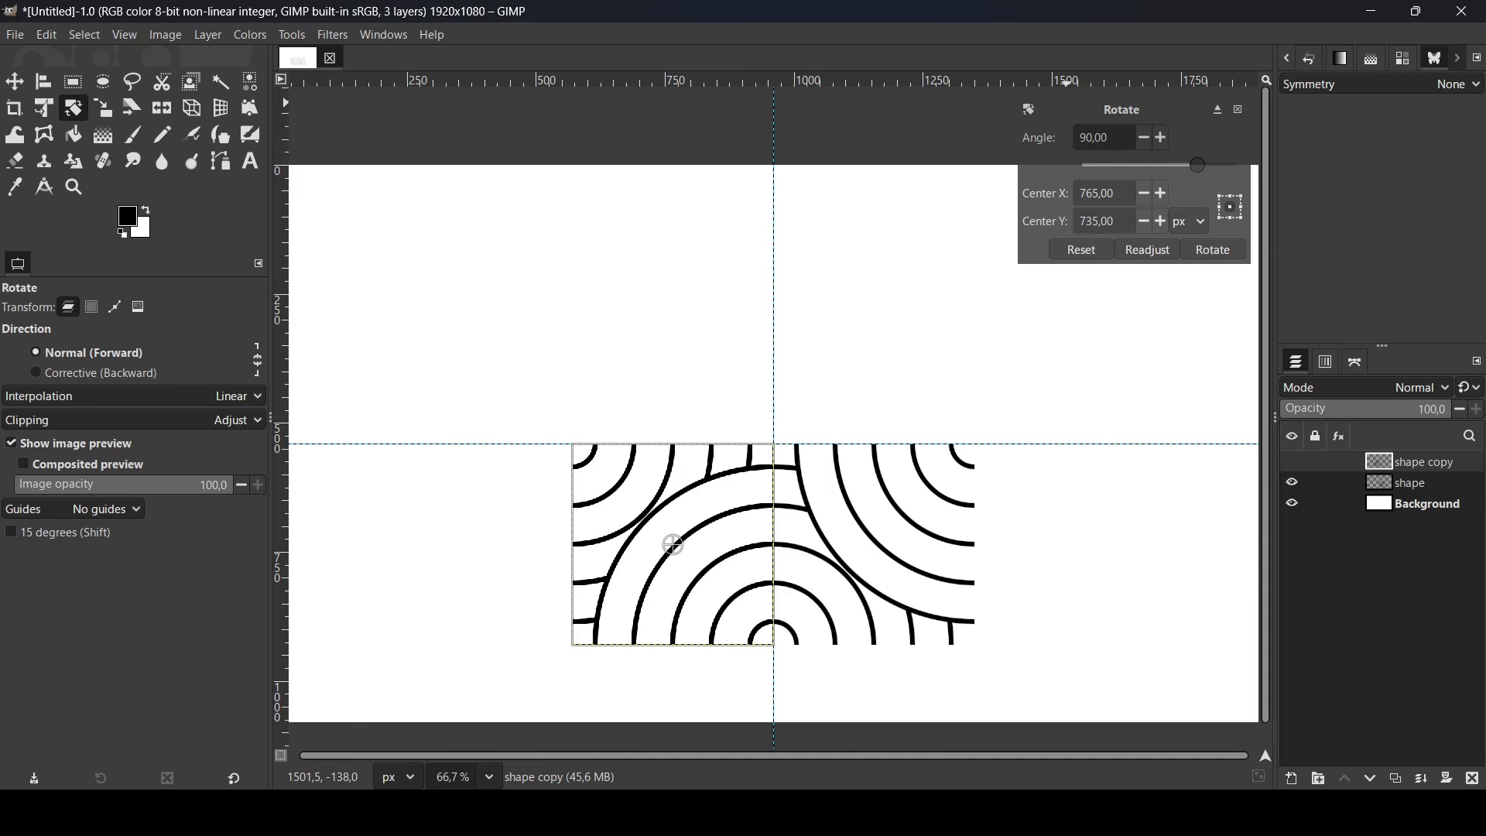
left_click(1213, 249)
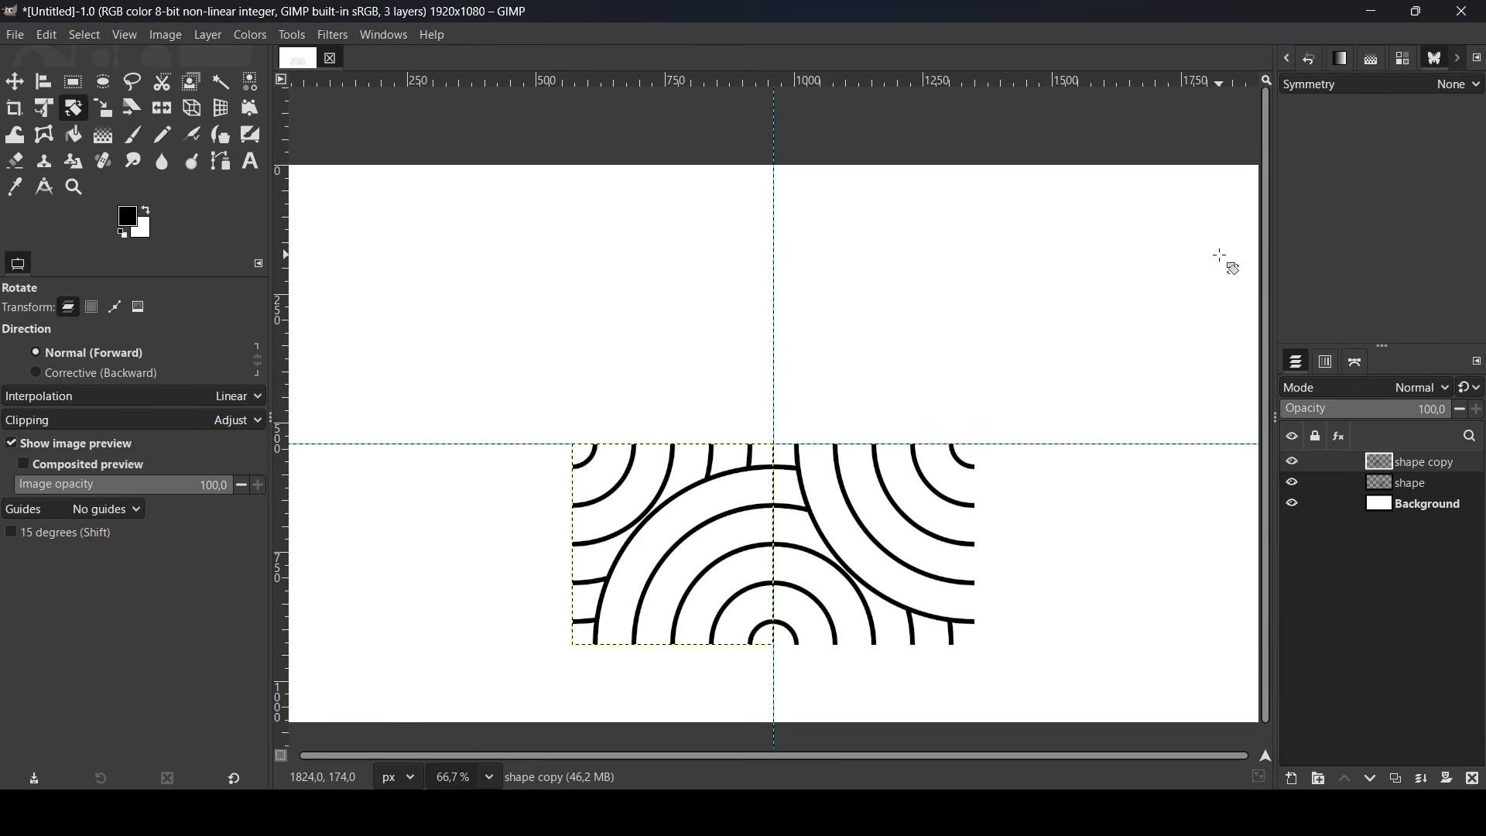
Check both tile halves by toggling their layers' visibility and merge the shape copy down into the shape layer.
left_click(1292, 464)
left_click(1292, 464)
left_click(1292, 488)
left_click(1292, 488)
left_click(1425, 779)
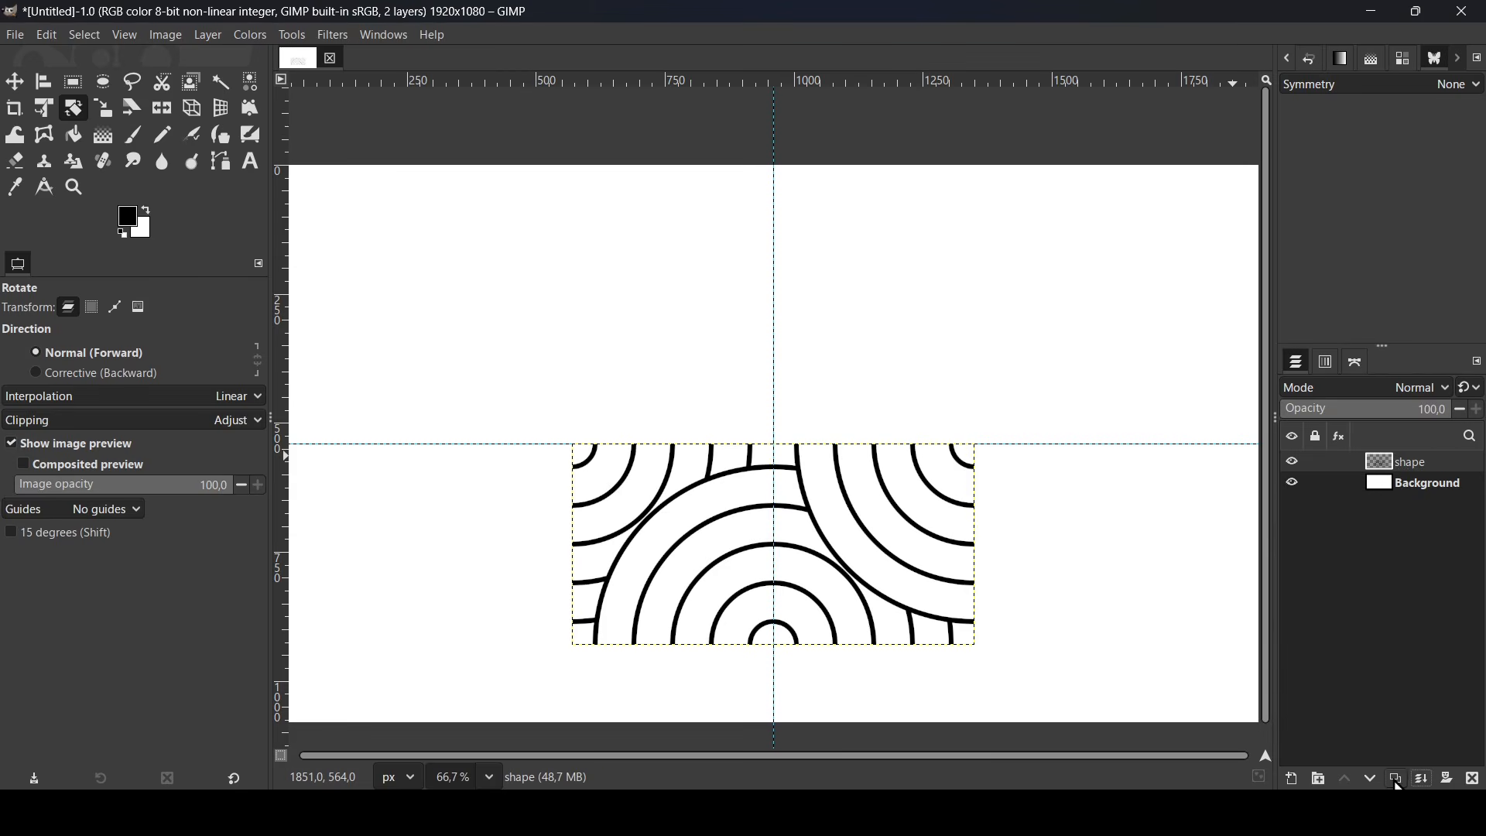
Duplicate the merged shape layer and move the copy straight up until its lower edge meets the original along the horizontal guide.
left_click(1398, 781)
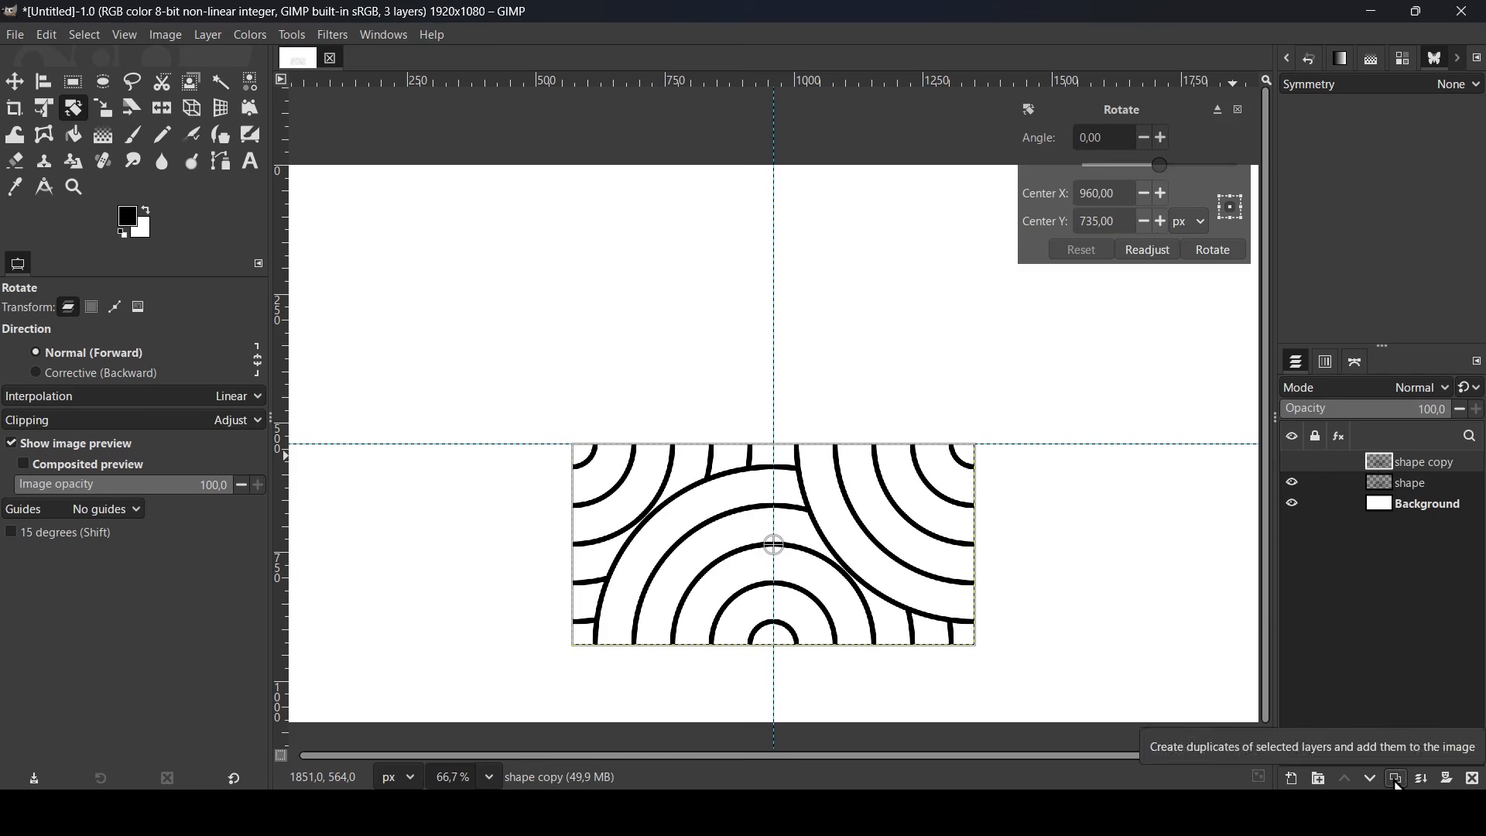
left_click(15, 82)
left_click_drag(926, 517, 920, 315)
scroll(919, 315, "up", 3)
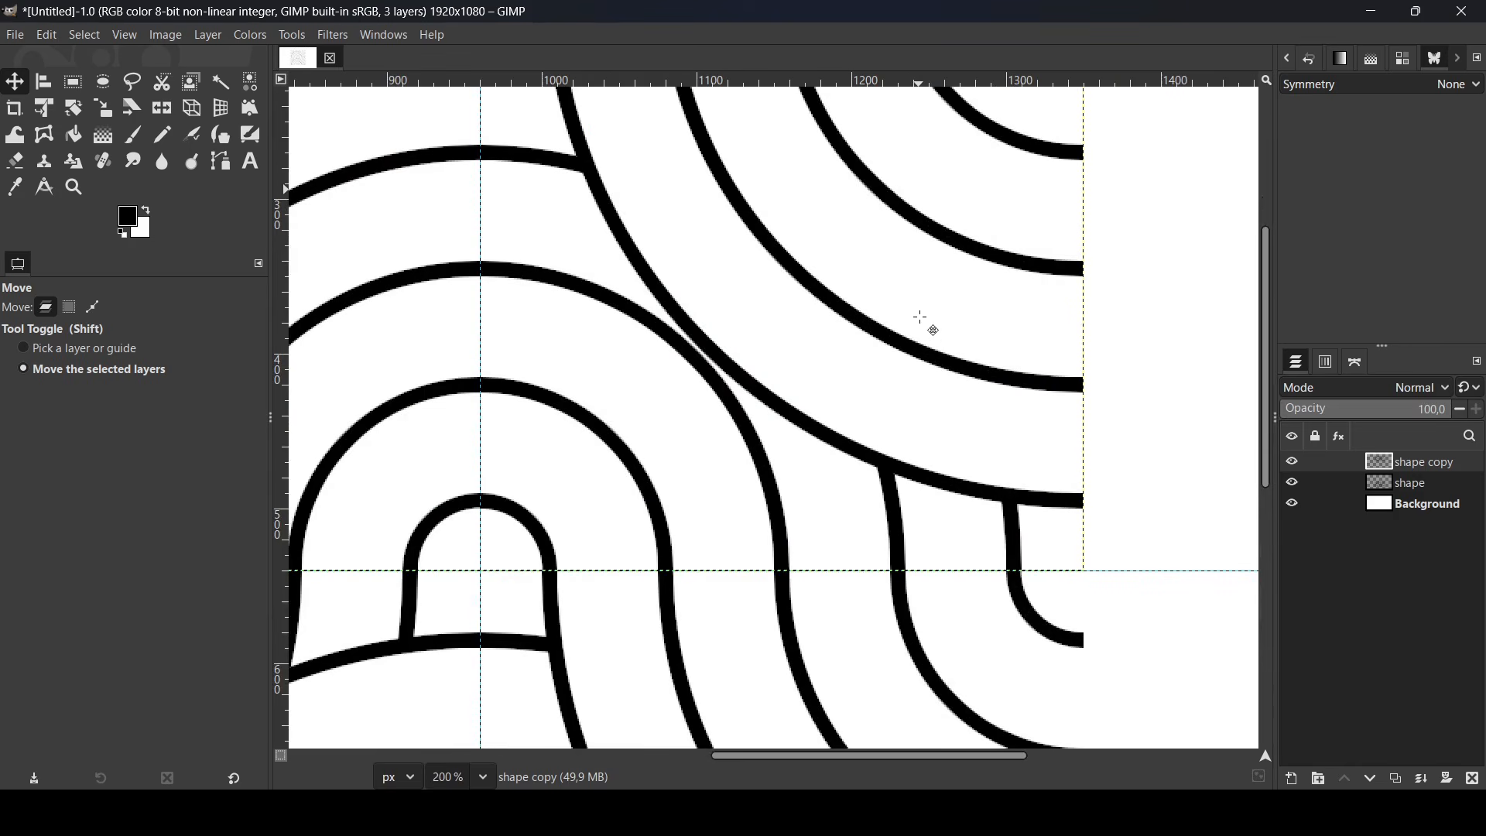
scroll(920, 318, "up", 1)
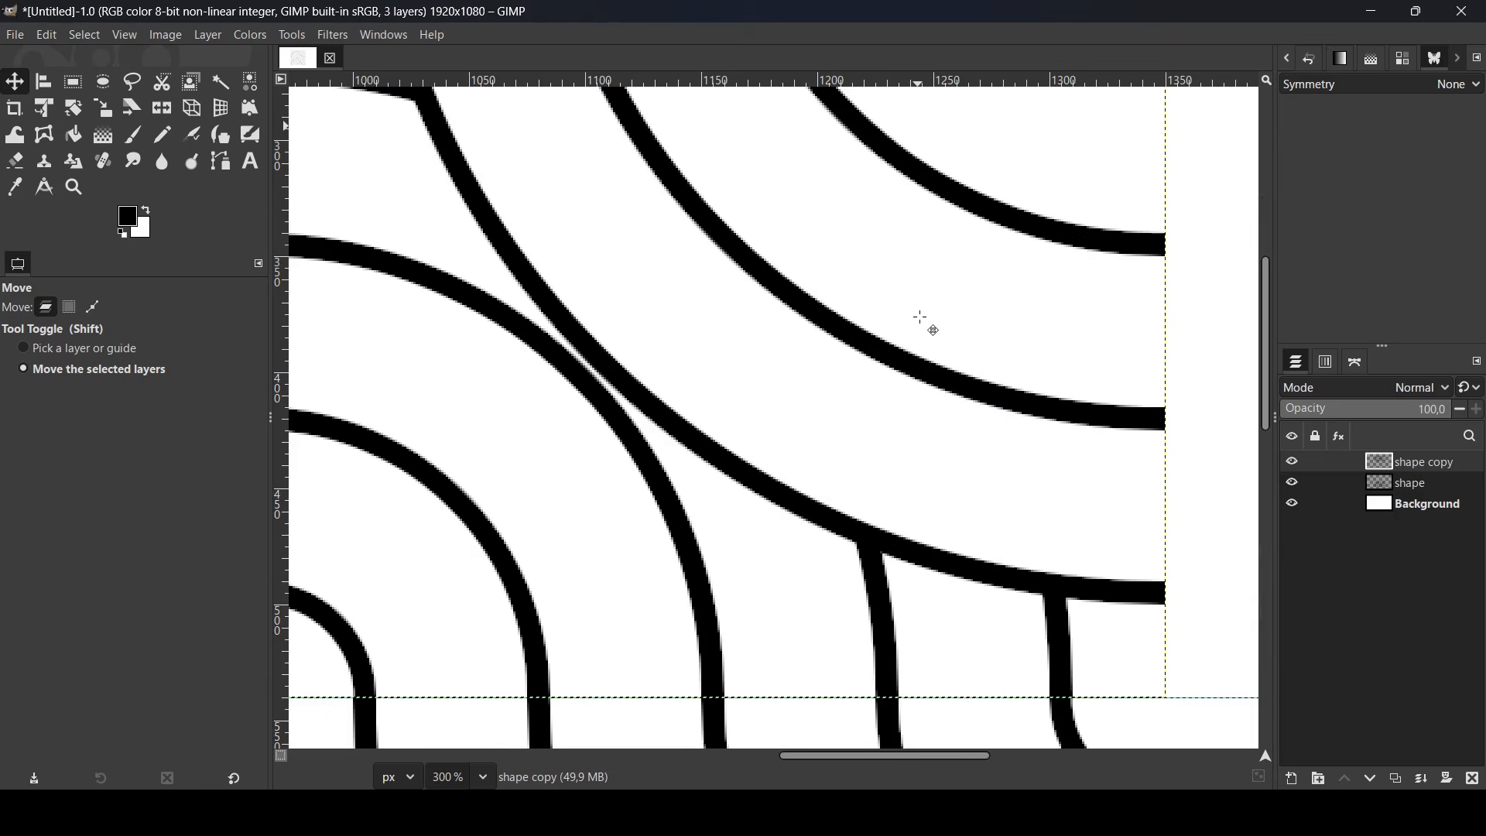
scroll(920, 318, "down", 4)
Flip the lower shape layer vertically and horizontally so its arcs complete the central circles.
left_click(1394, 485)
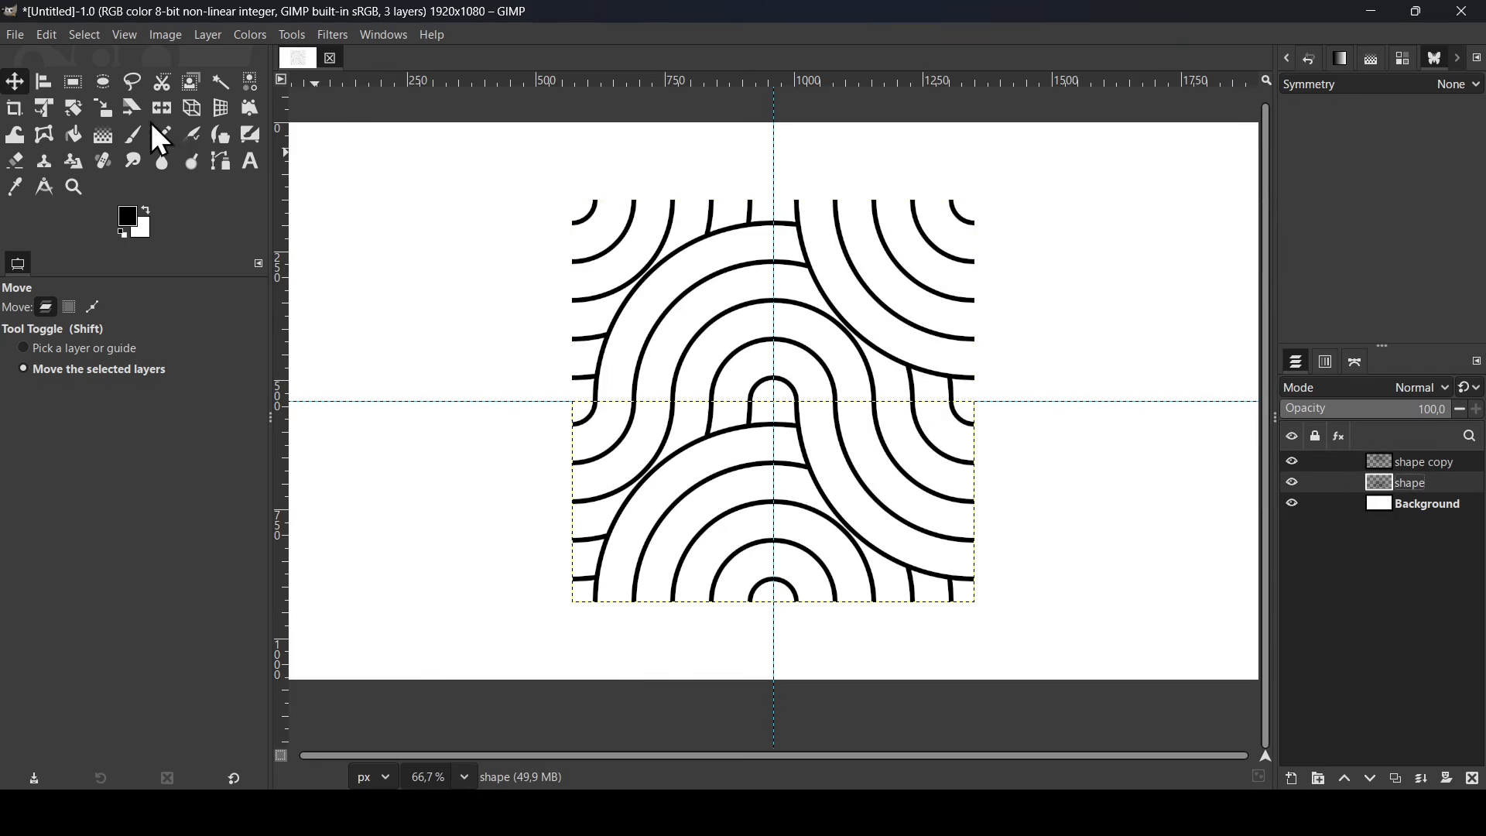
left_click(165, 109)
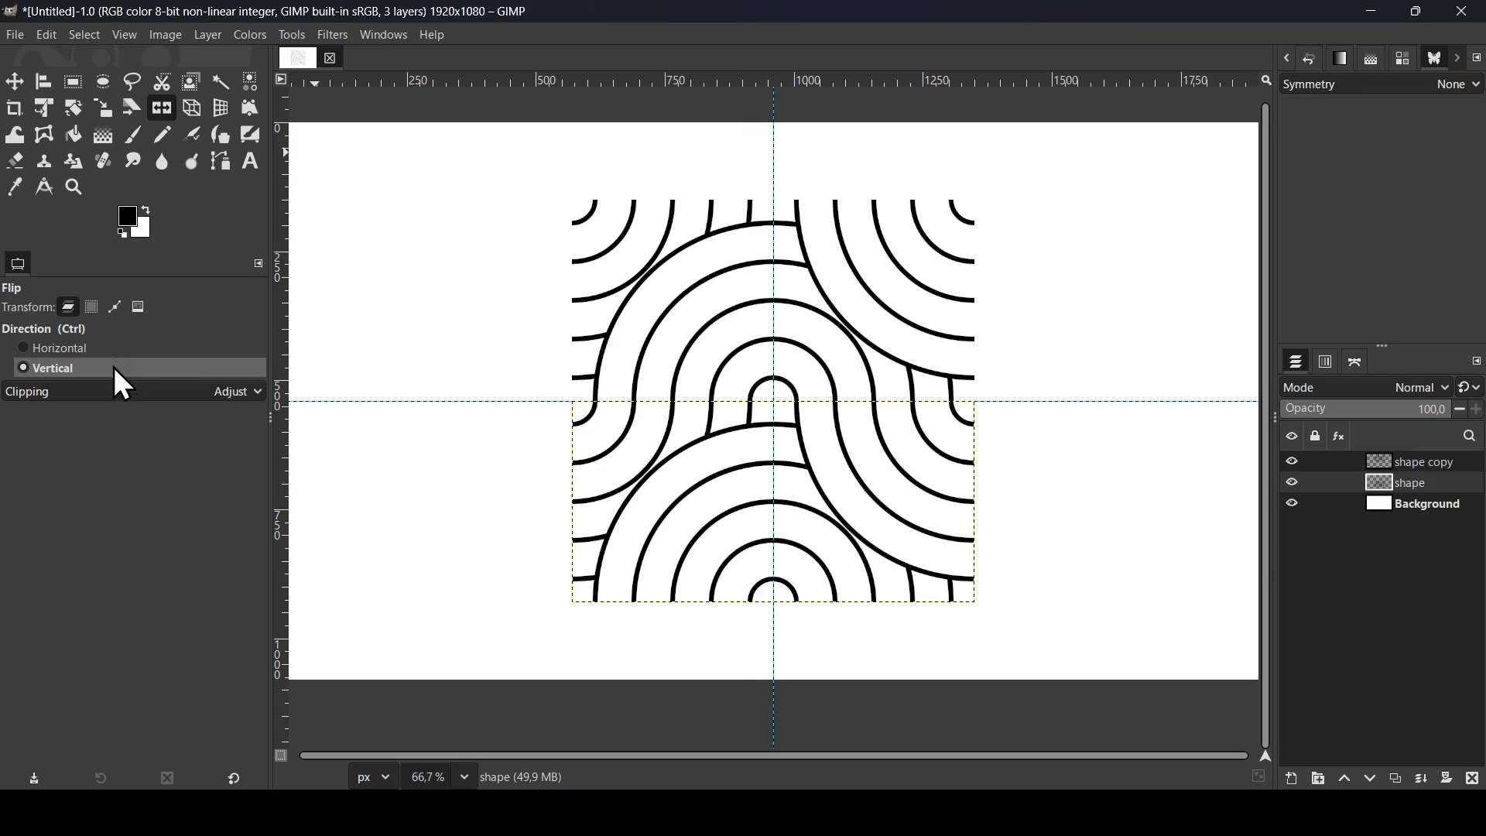
left_click(756, 501)
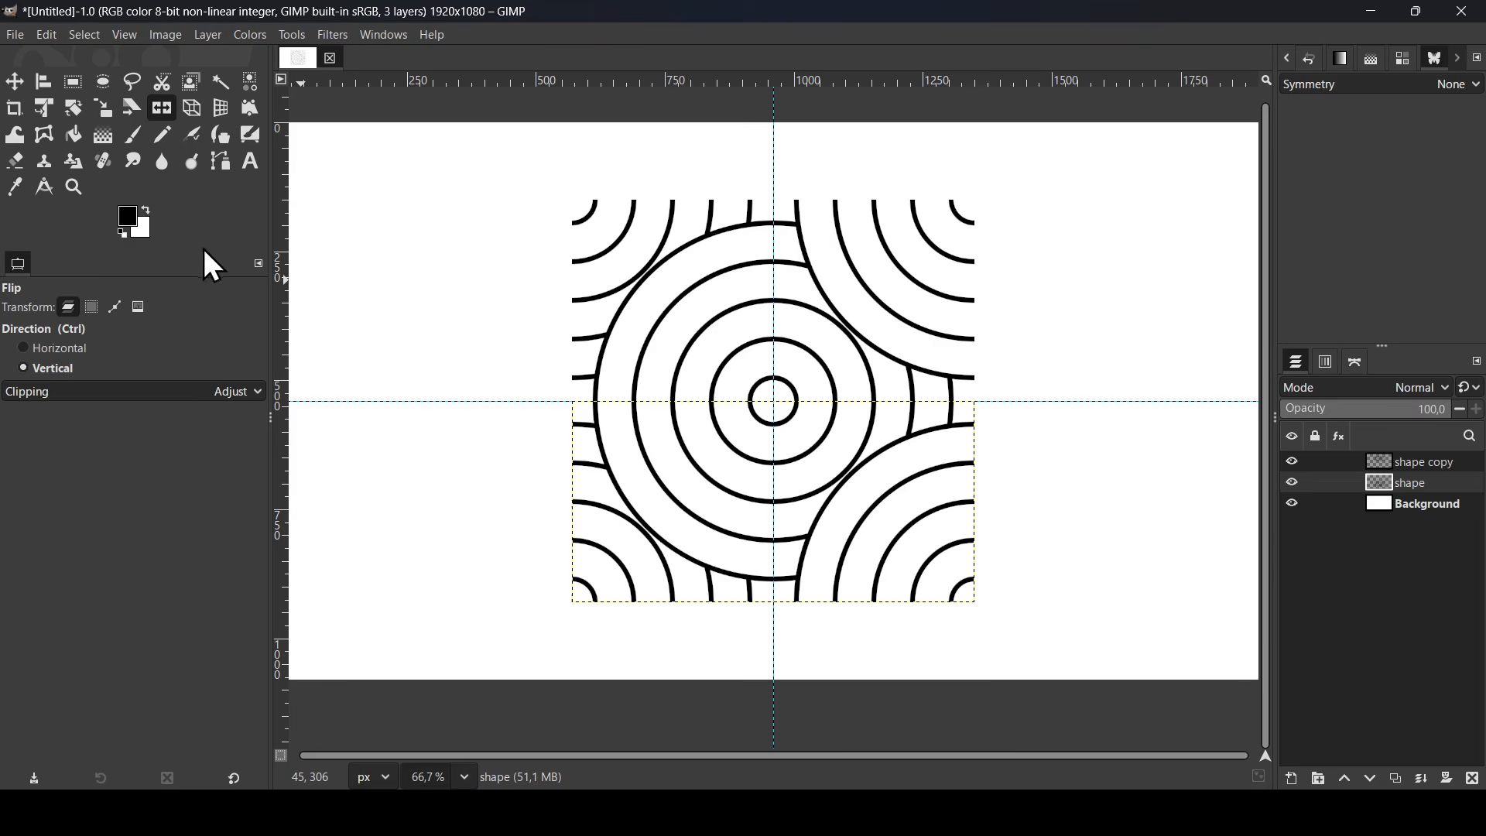
left_click(65, 352)
left_click(771, 489)
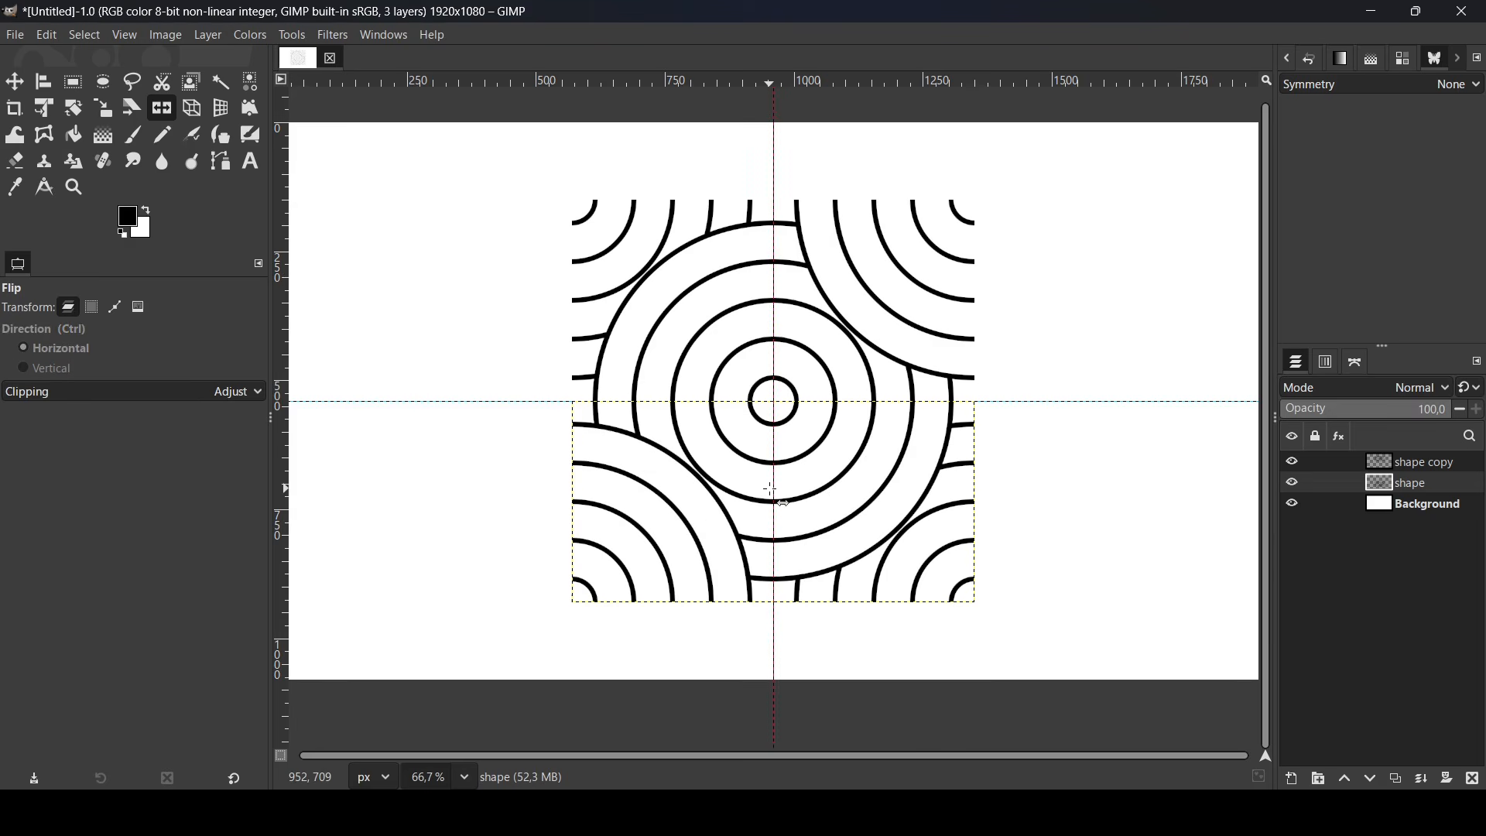
Merge the upper shape copy down into the shape layer and check the finished tile by toggling its visibility.
left_click(1394, 461)
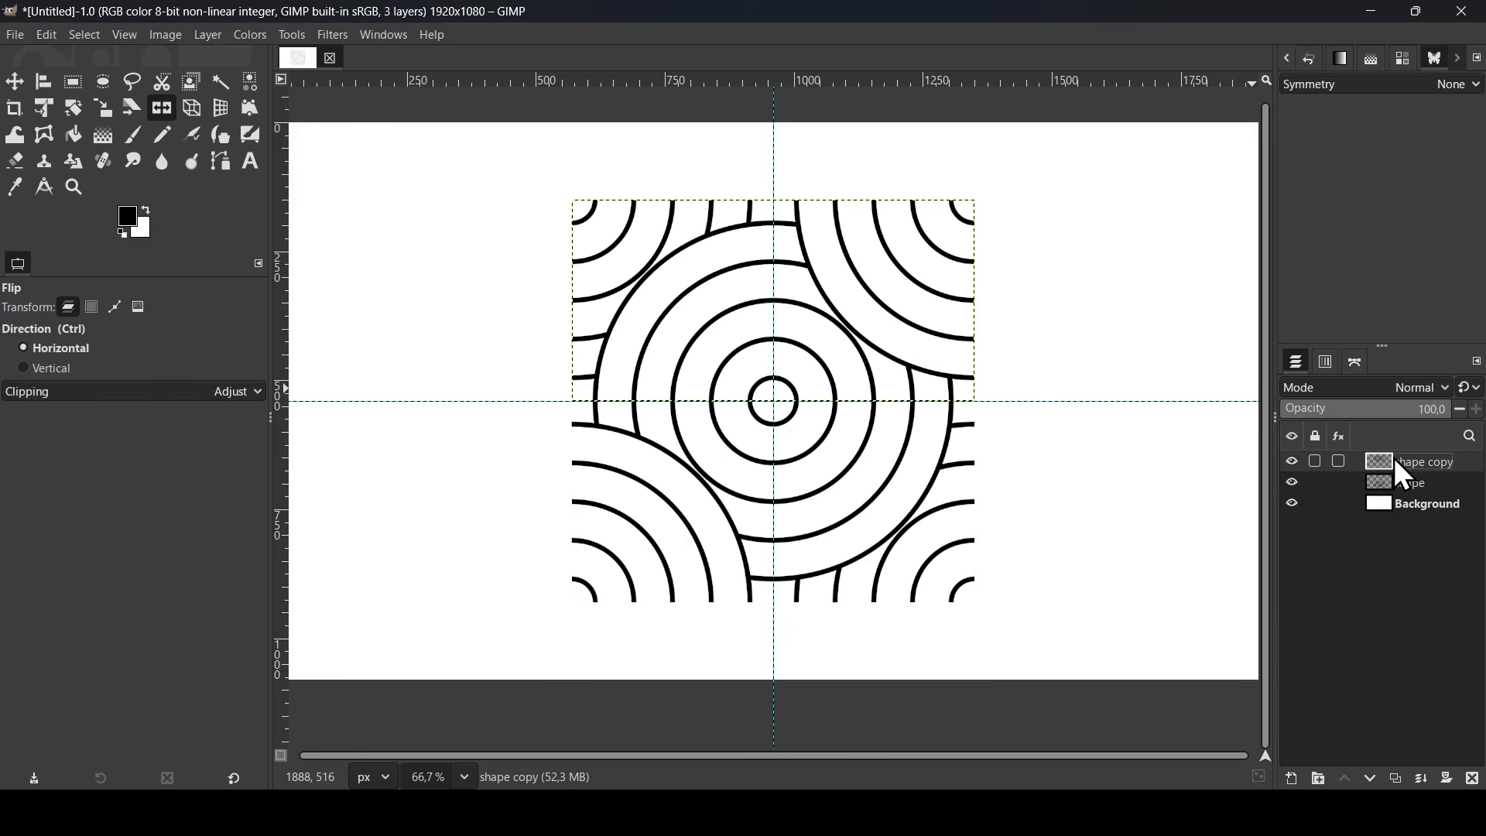
left_click(1423, 781)
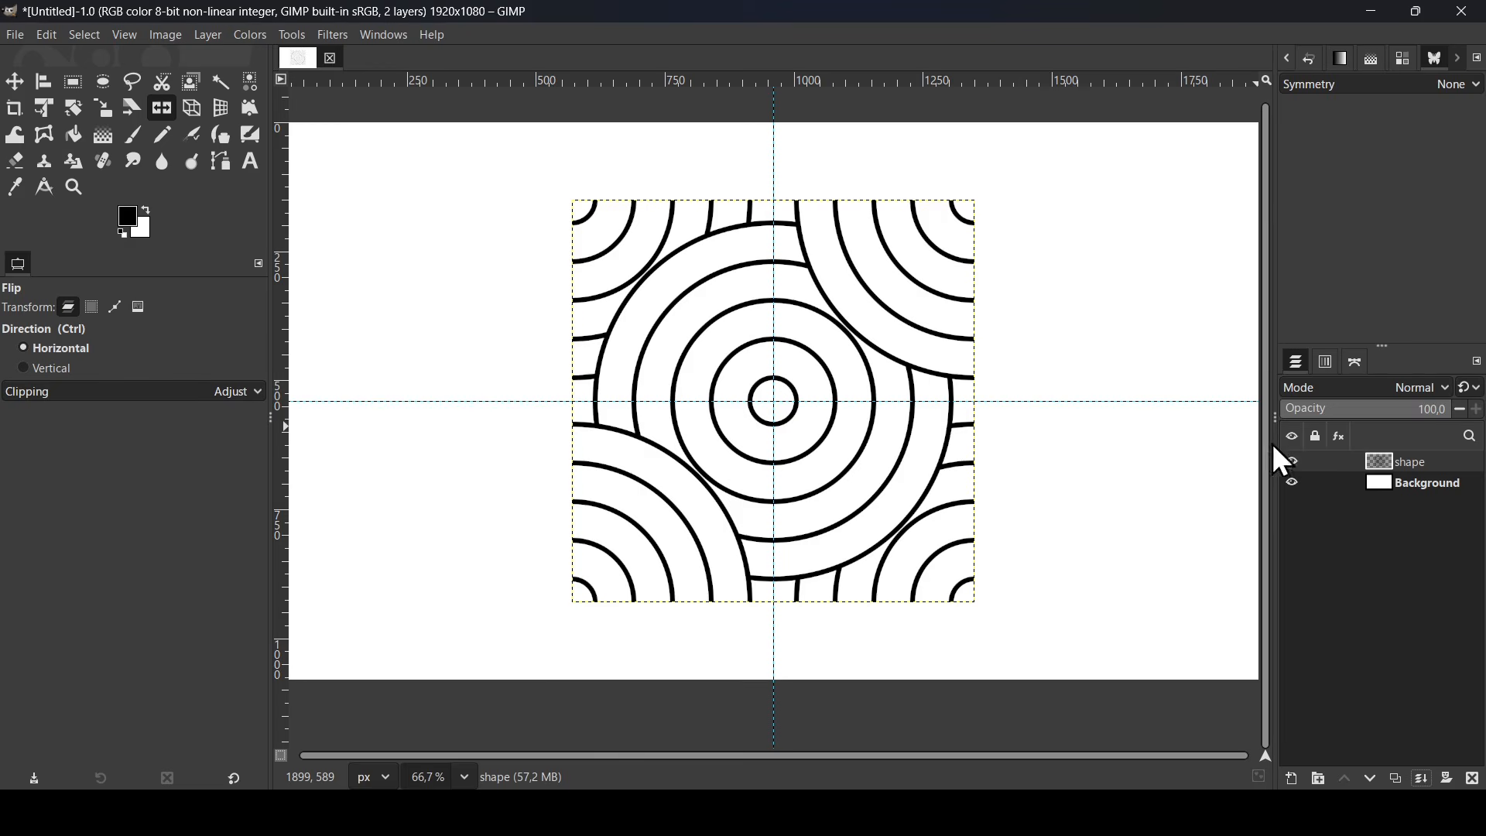
left_click(1292, 462)
left_click(1293, 463)
Copy the shape layer's artwork to the clipboard using an alpha-to-selection, and clear the selection.
key("minus")
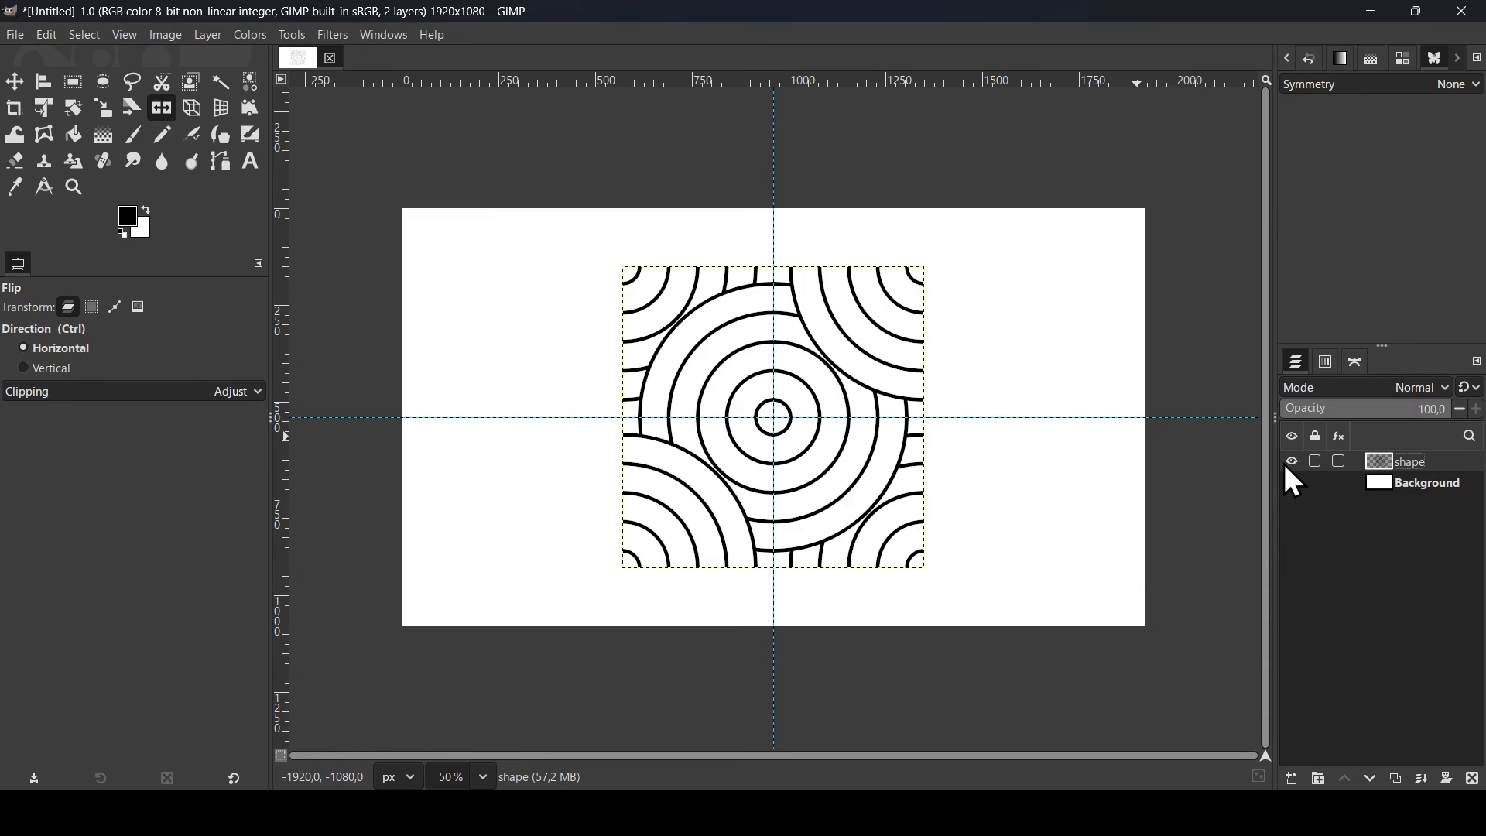
right_click(1376, 465)
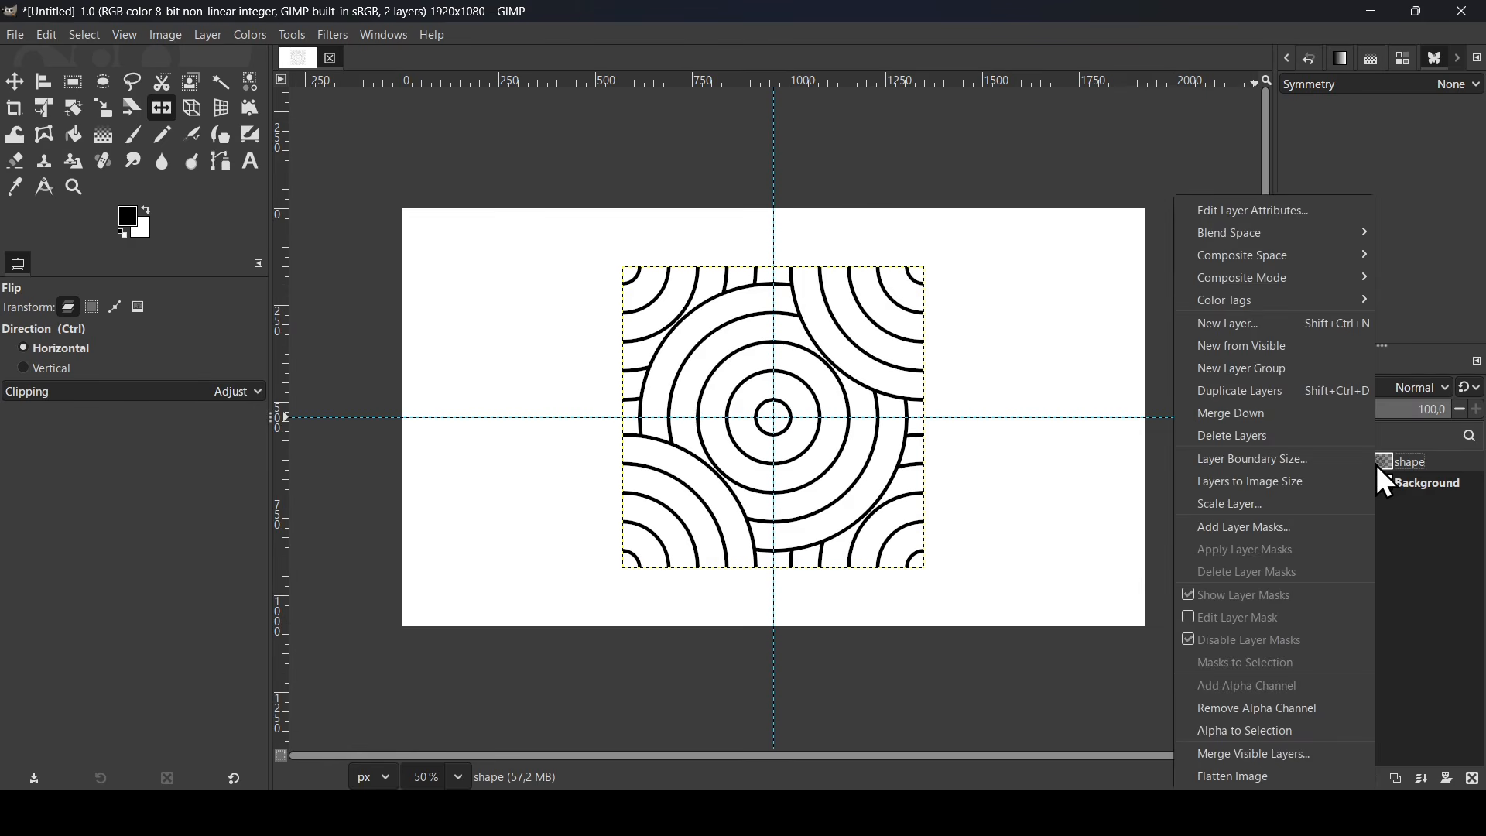
left_click(1274, 732)
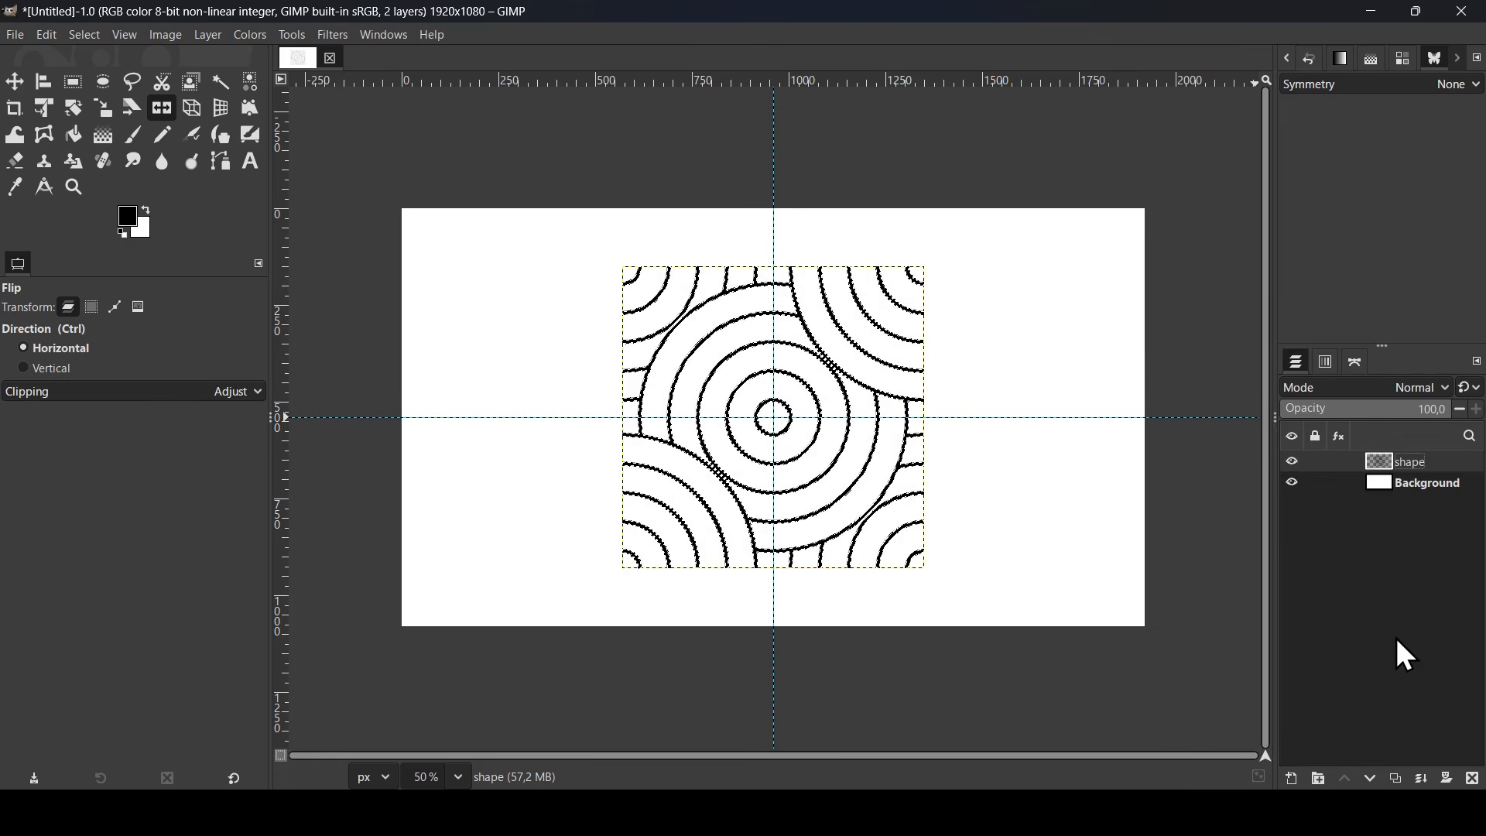
key("ctrl+c")
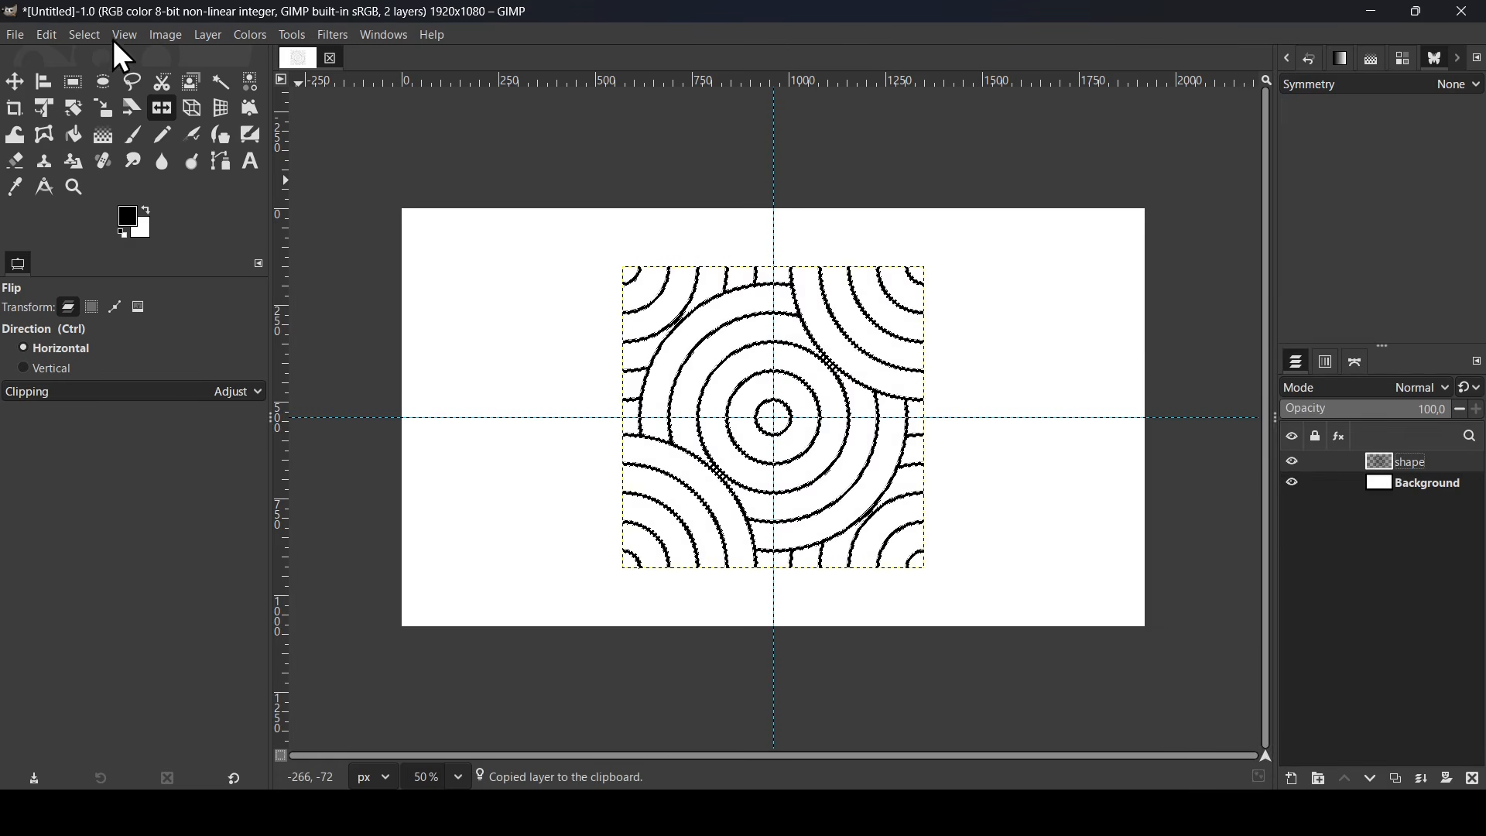
left_click(47, 39)
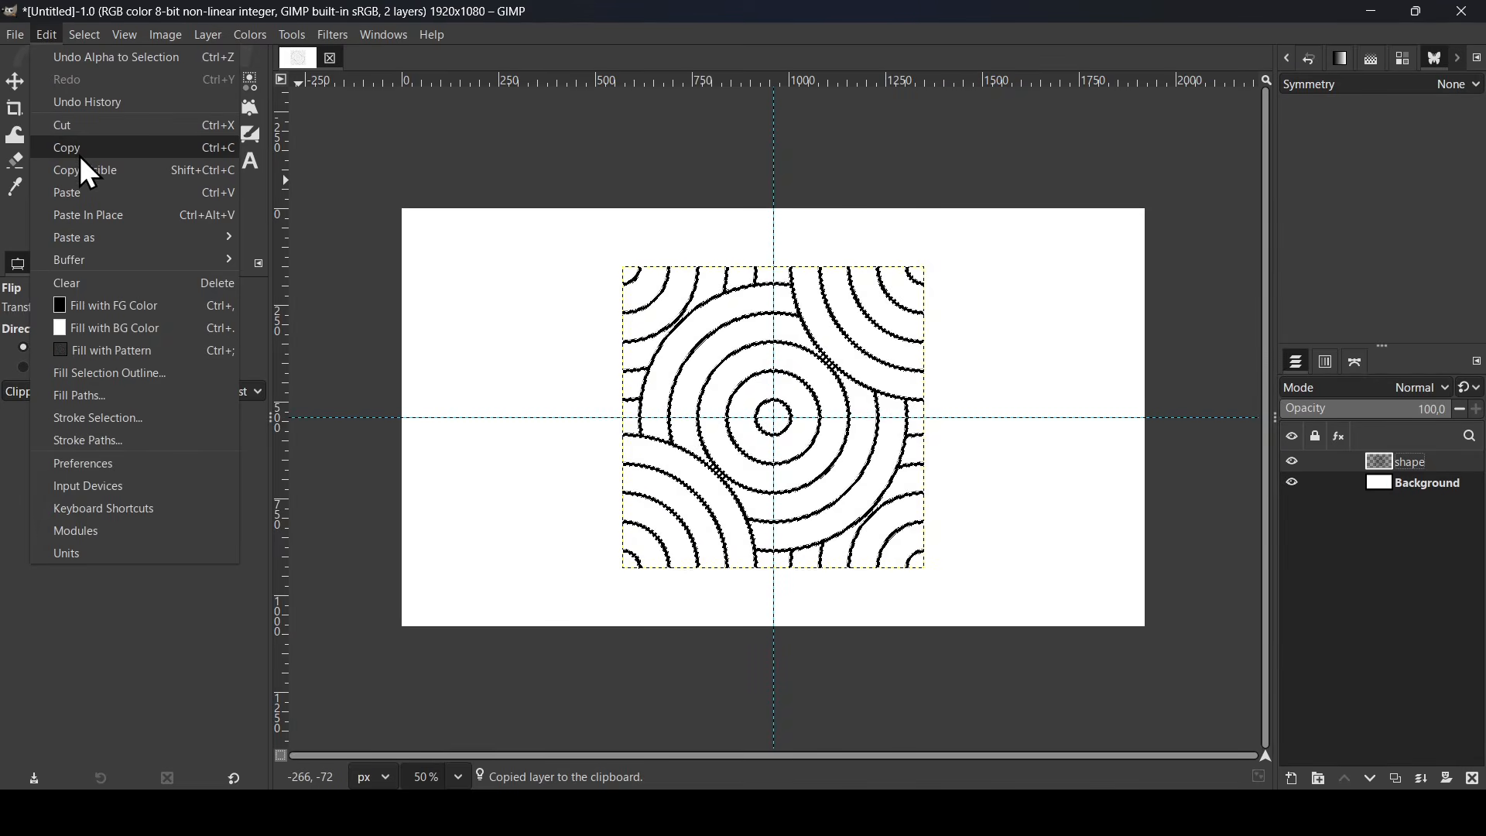
left_click(221, 147)
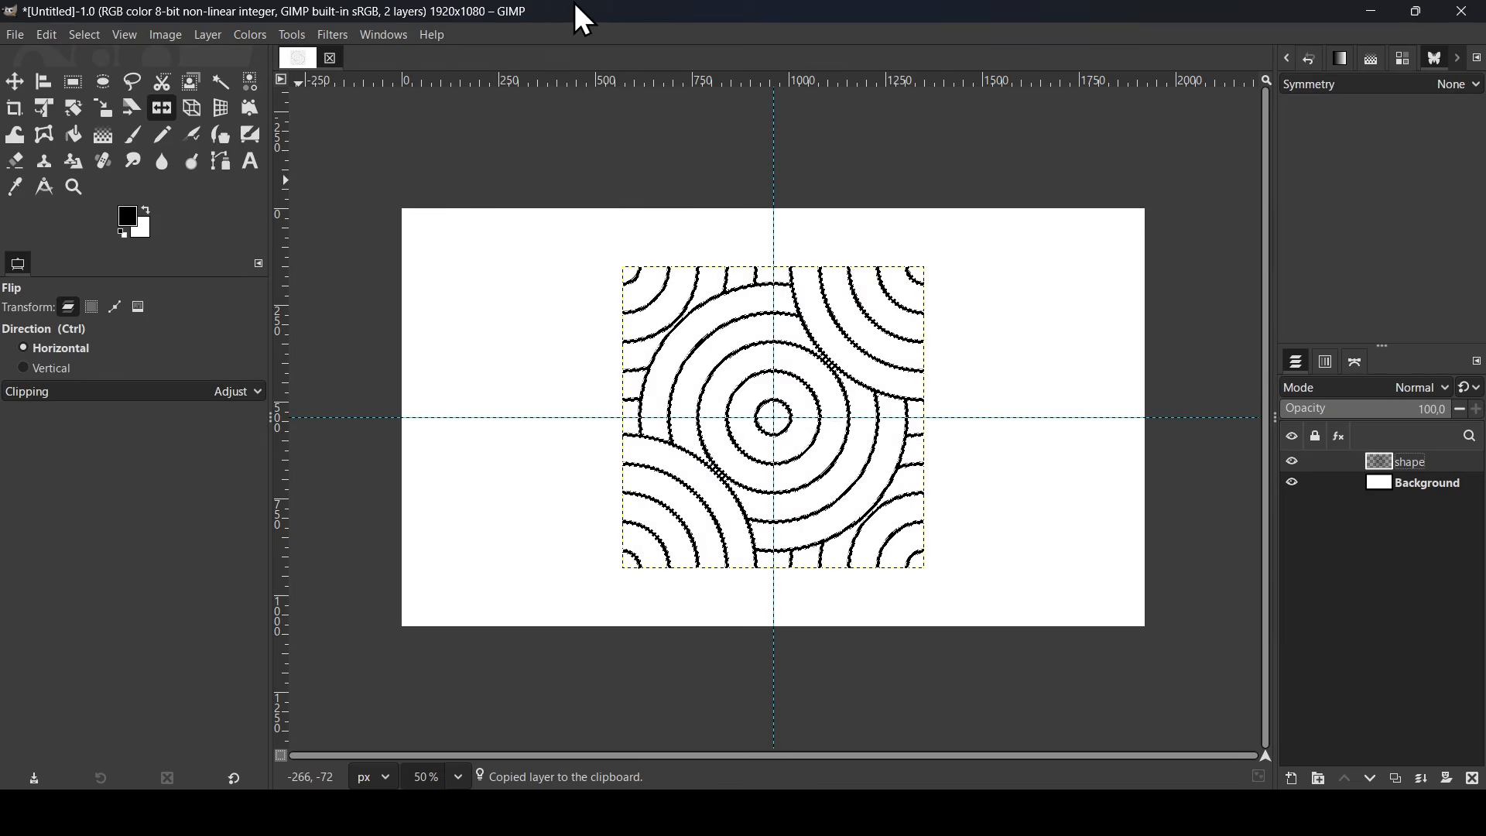
left_click(85, 35)
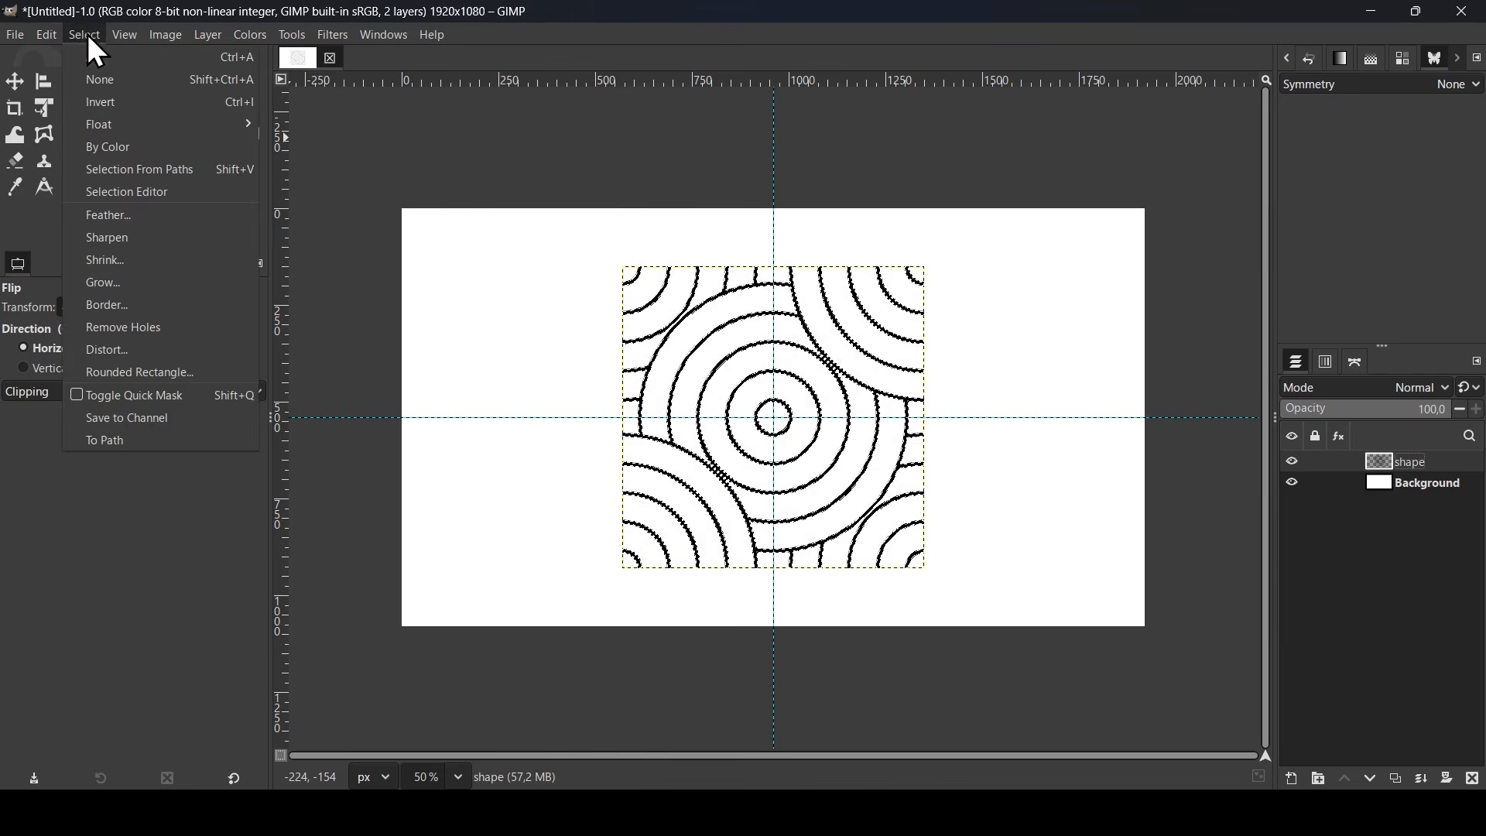
left_click(106, 81)
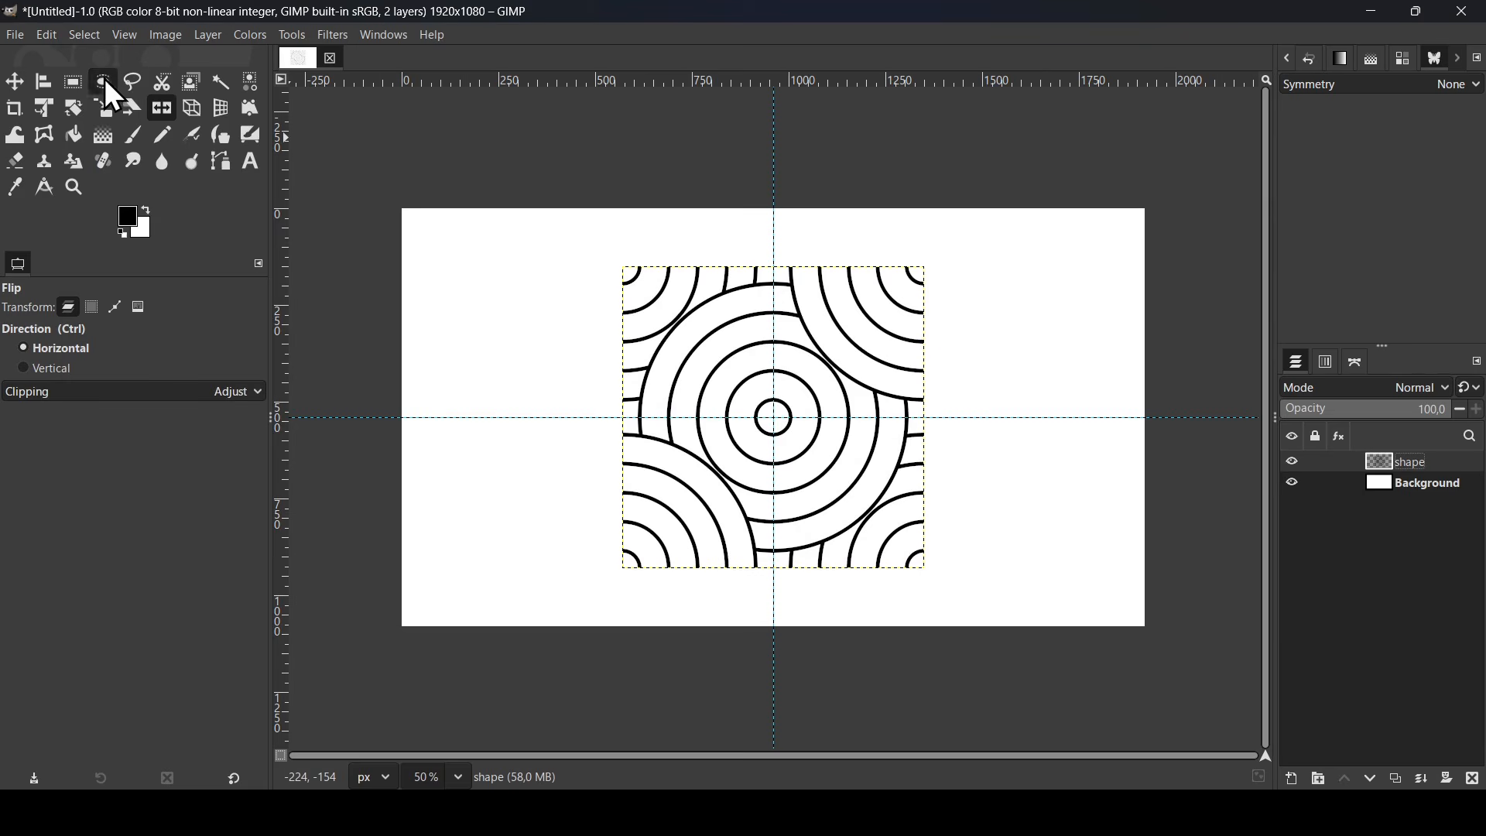
Hide the shape layer and add a new 1920 x 1080 px layer filled with transparency.
left_click(1292, 462)
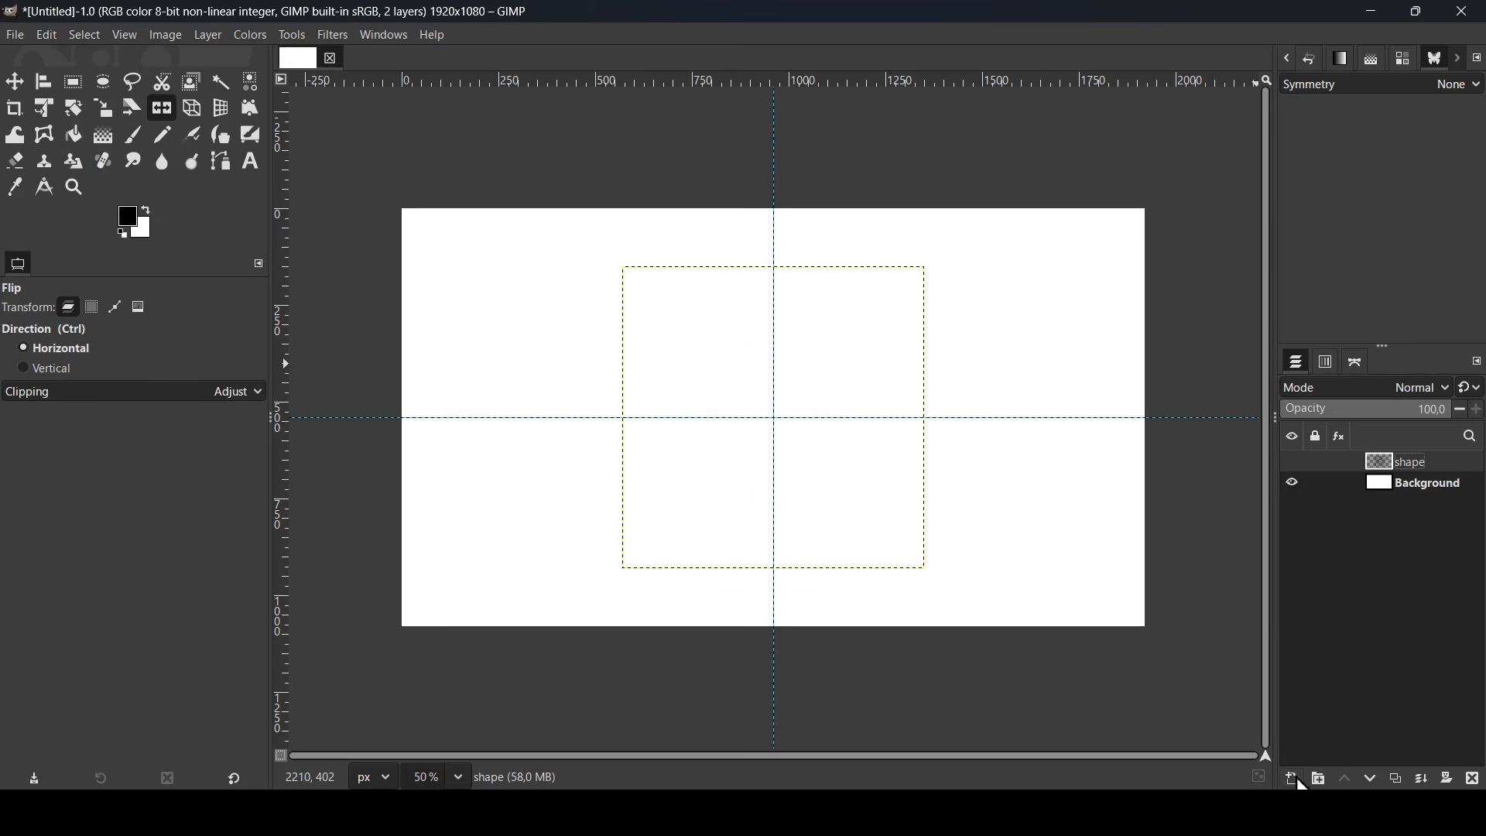
left_click(1293, 778)
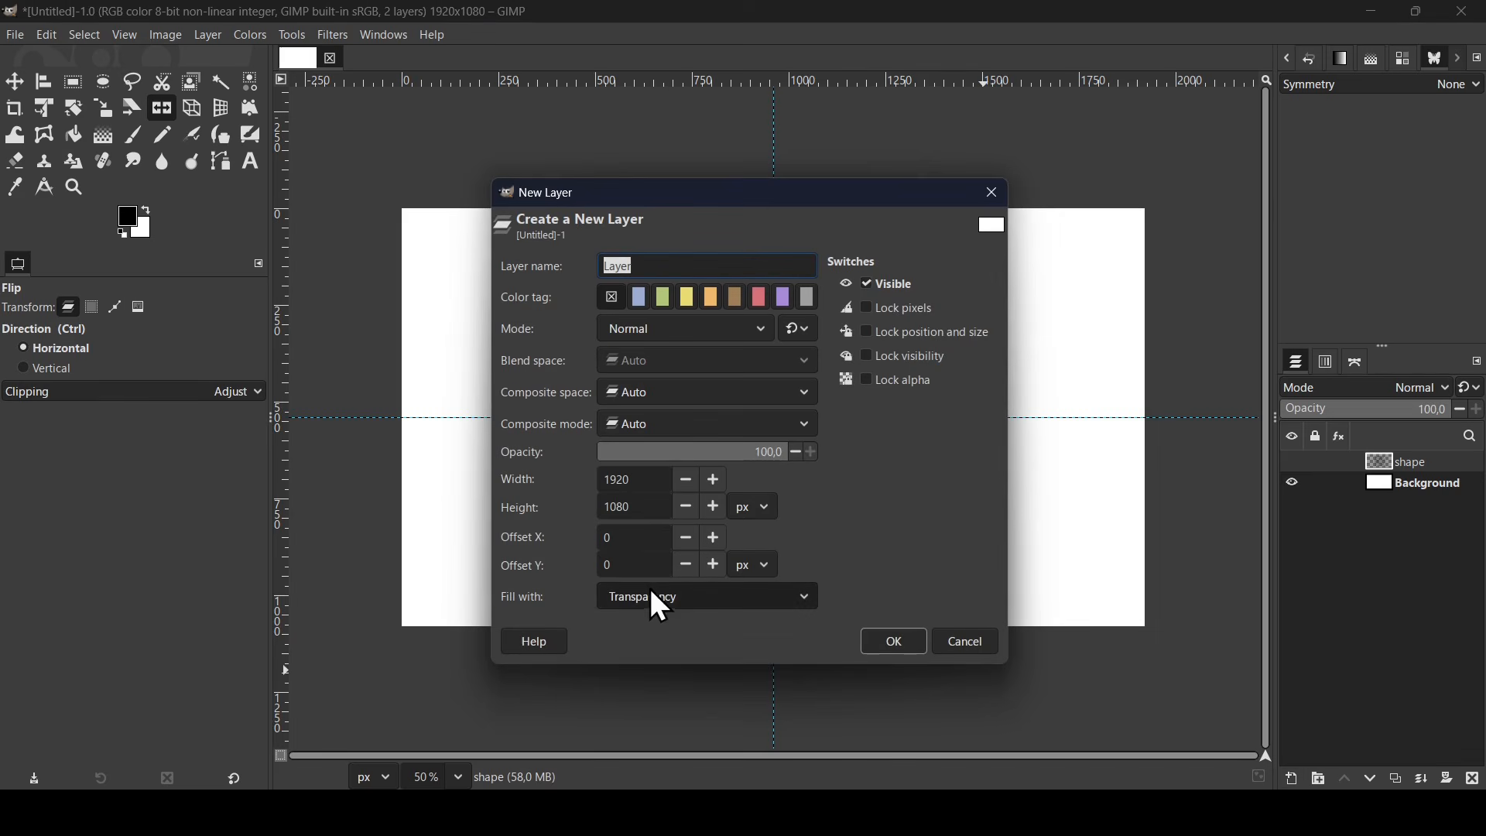
left_click(894, 639)
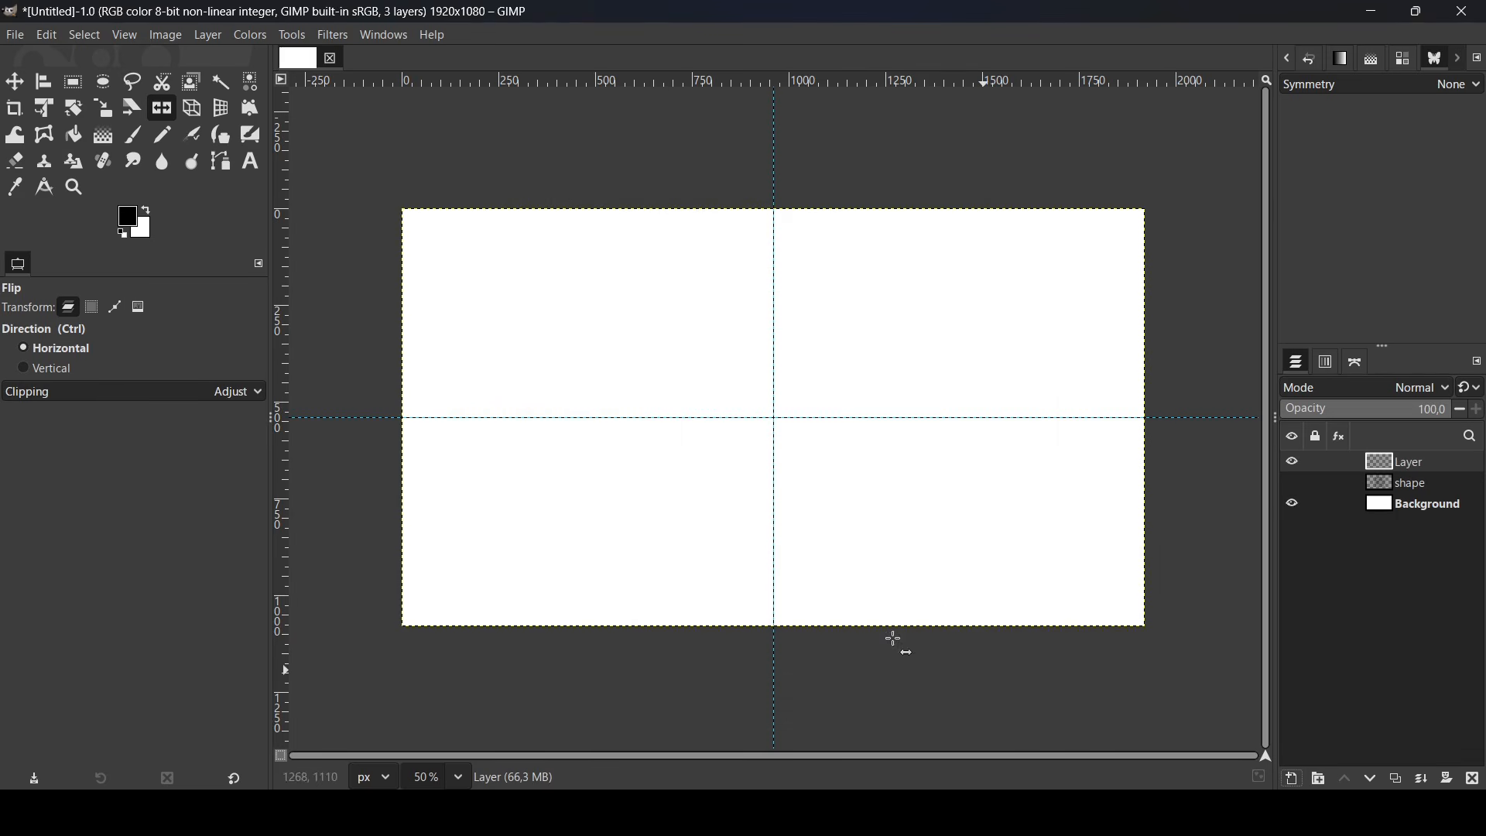
Remove all guides from the image.
left_click(172, 34)
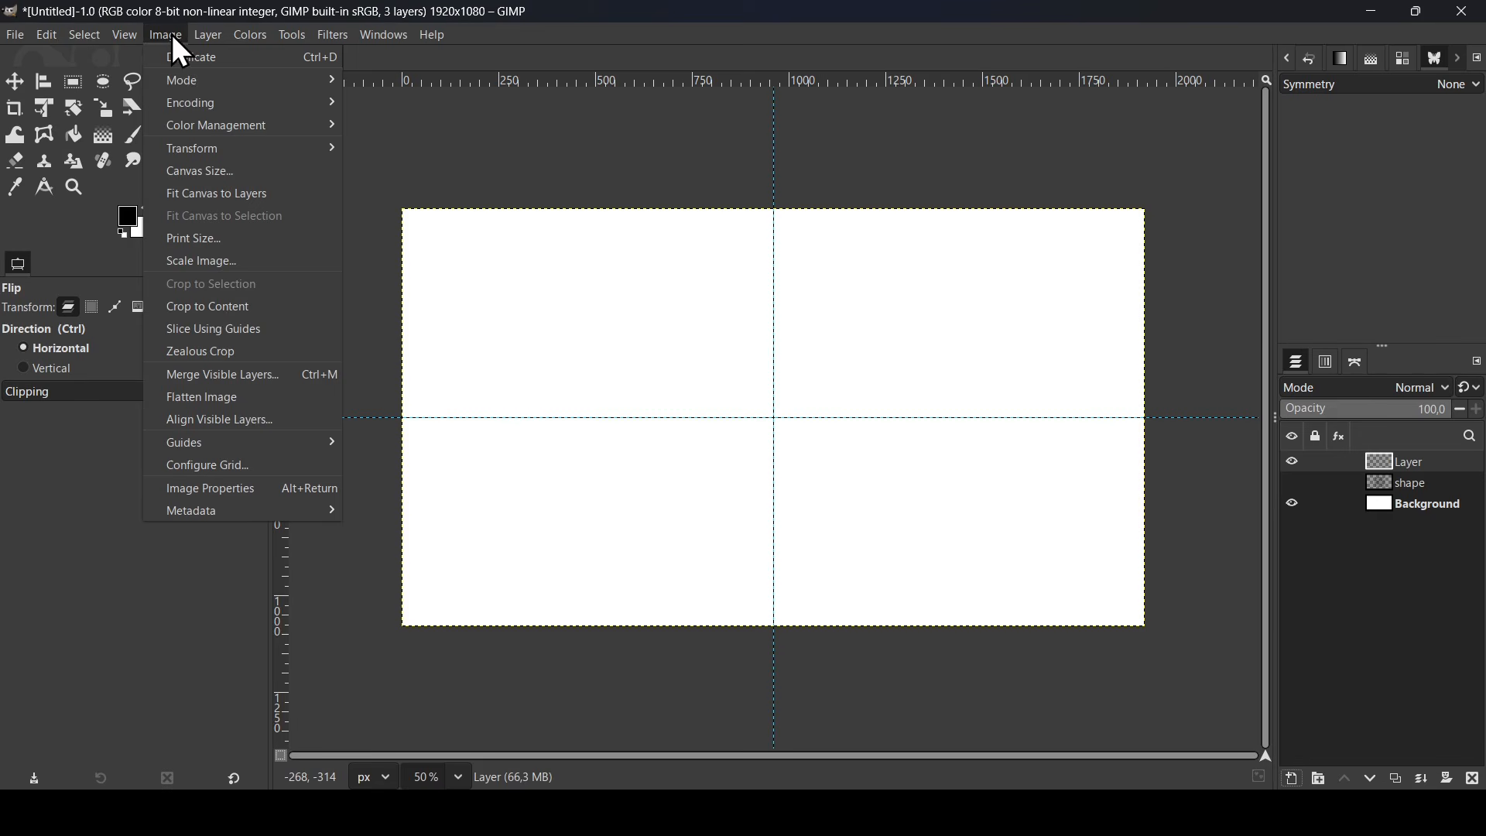
mouse_move(219, 439)
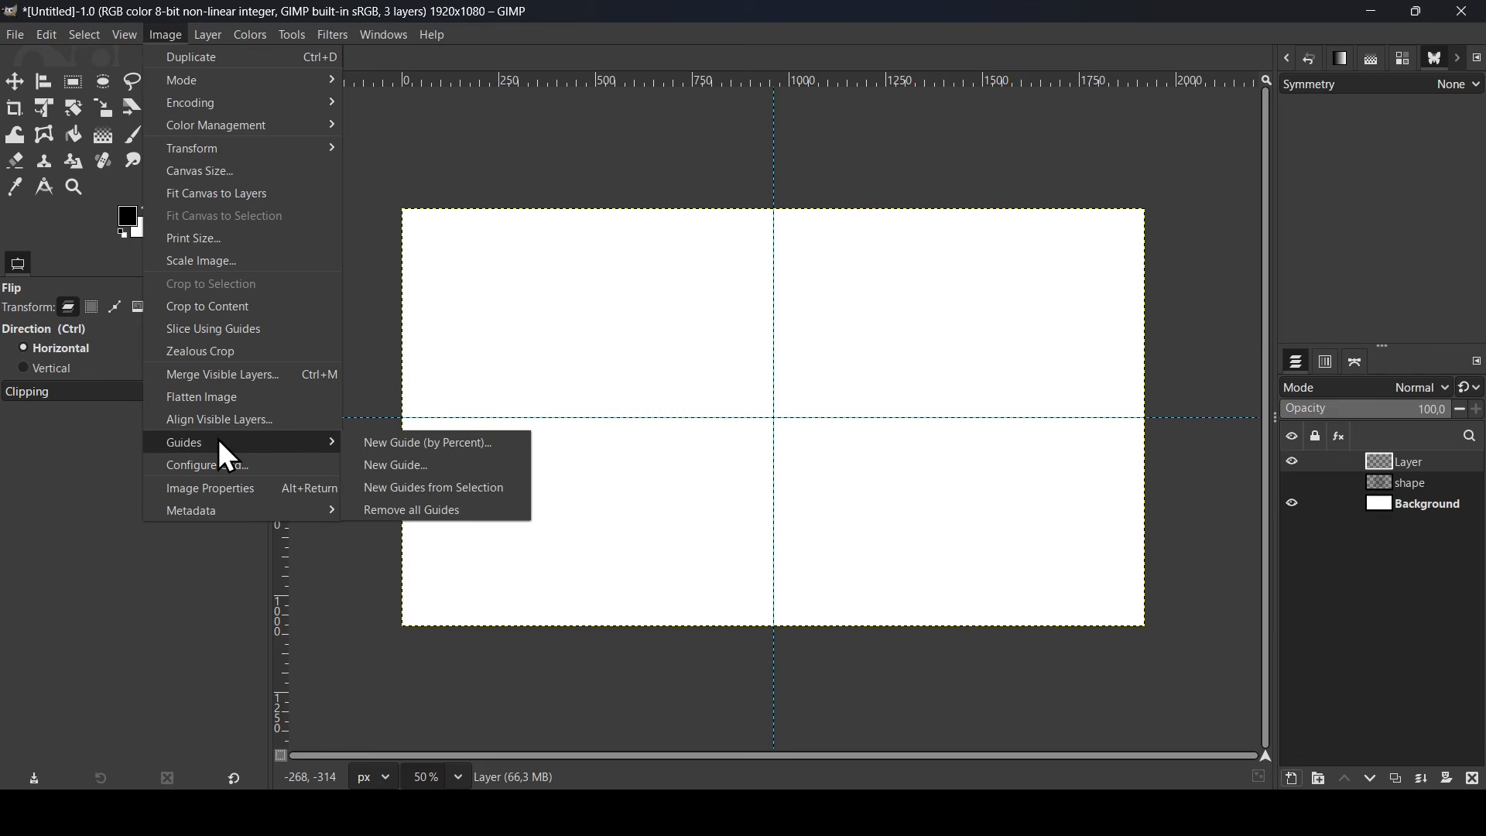
left_click(451, 510)
Fill the whole new layer with the Clipboard Image pattern using Bucket Fill.
left_click(75, 137)
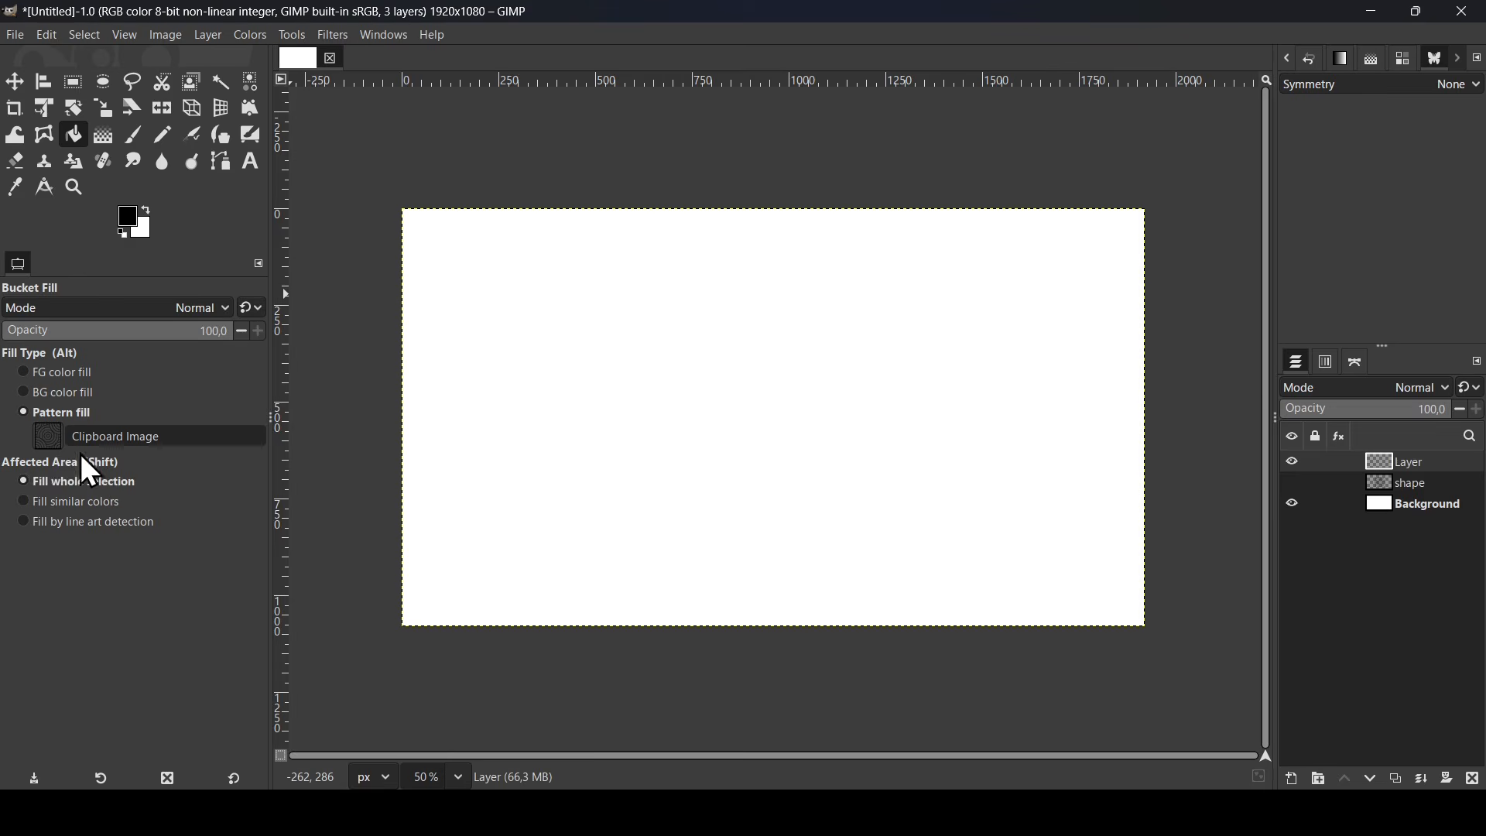
left_click(48, 433)
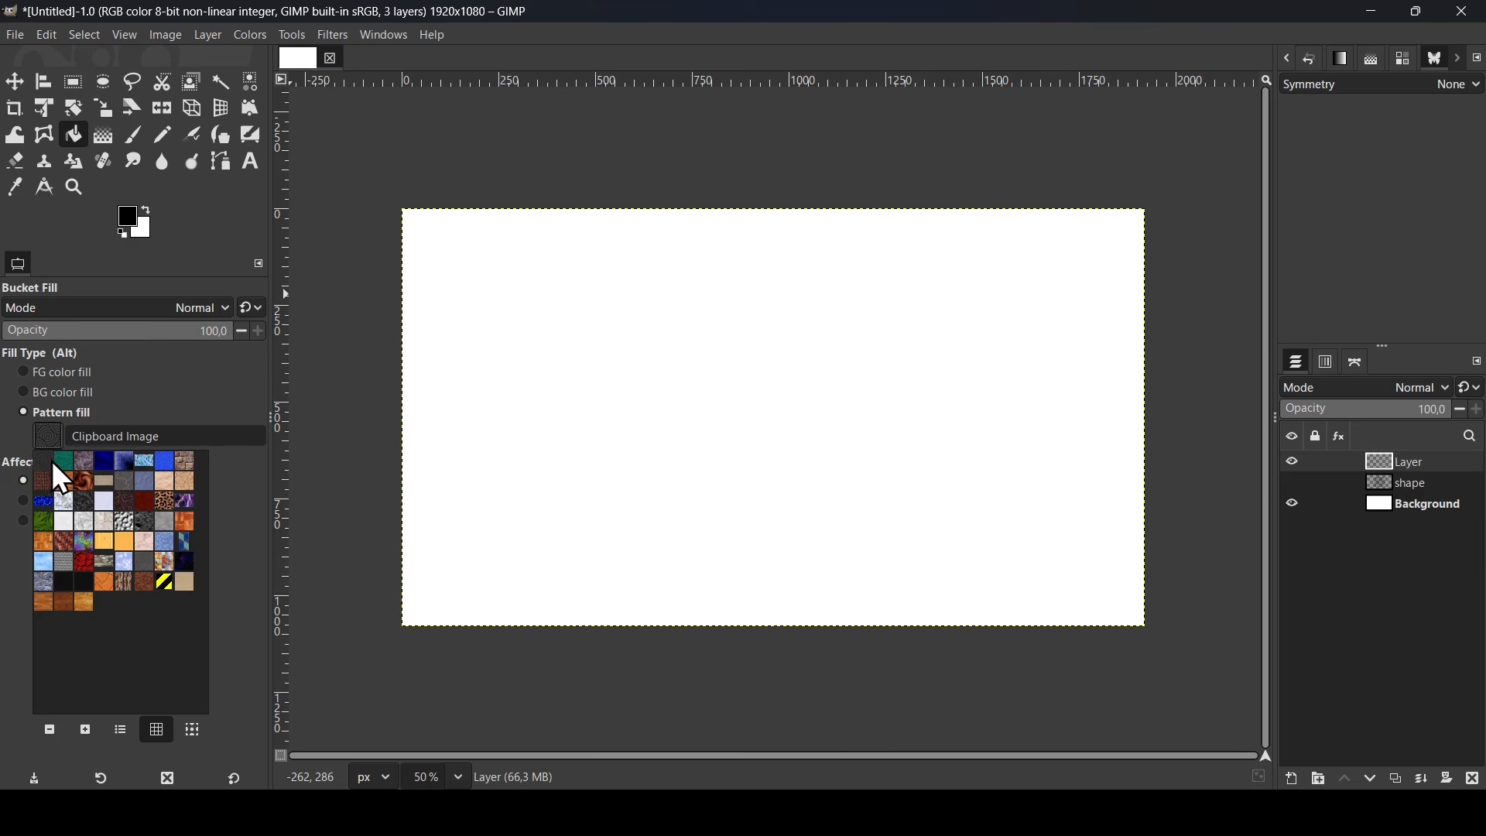
left_click(48, 461)
left_click(253, 507)
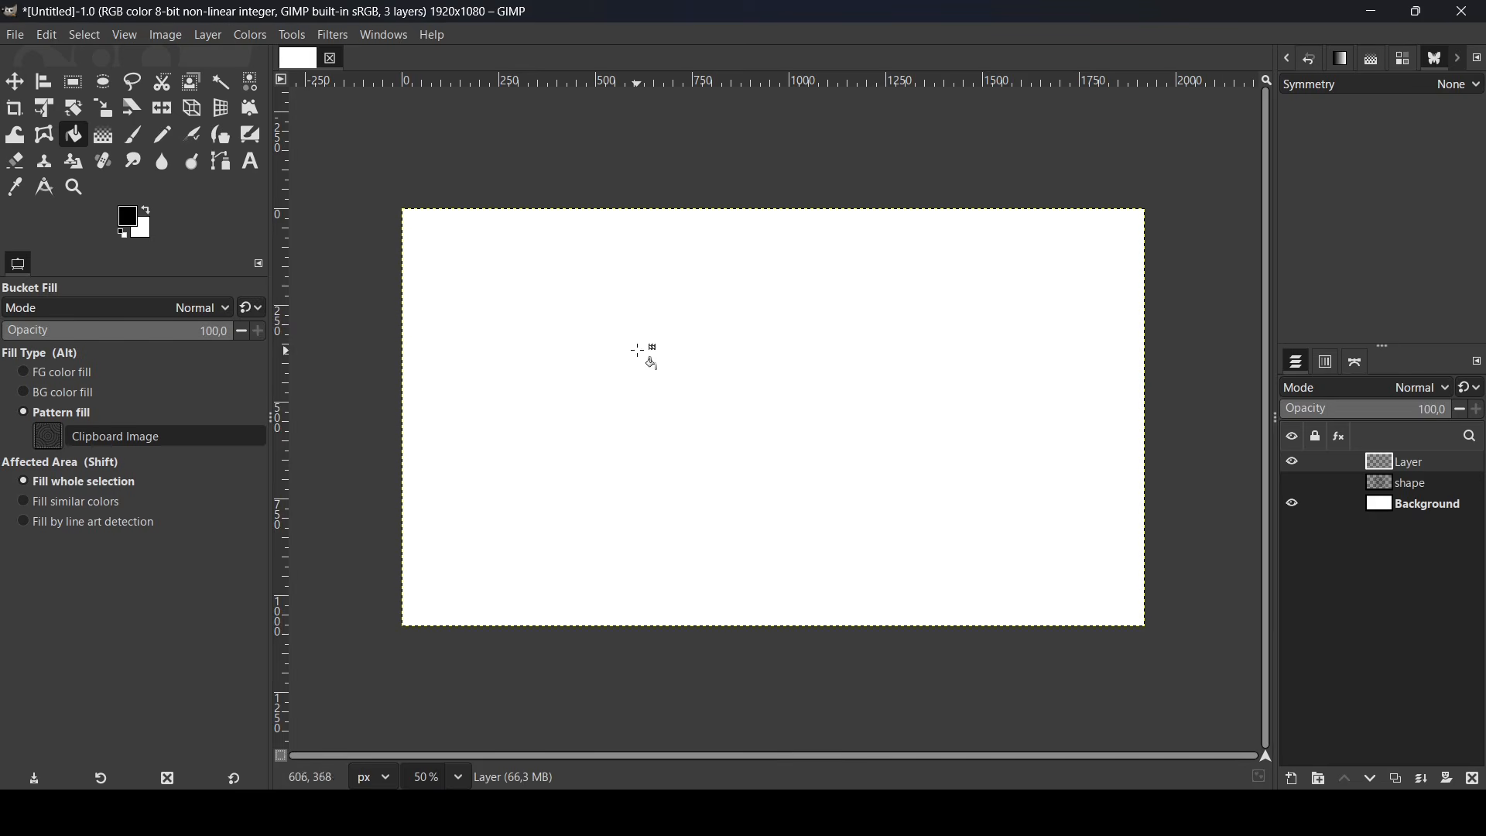
left_click(586, 354)
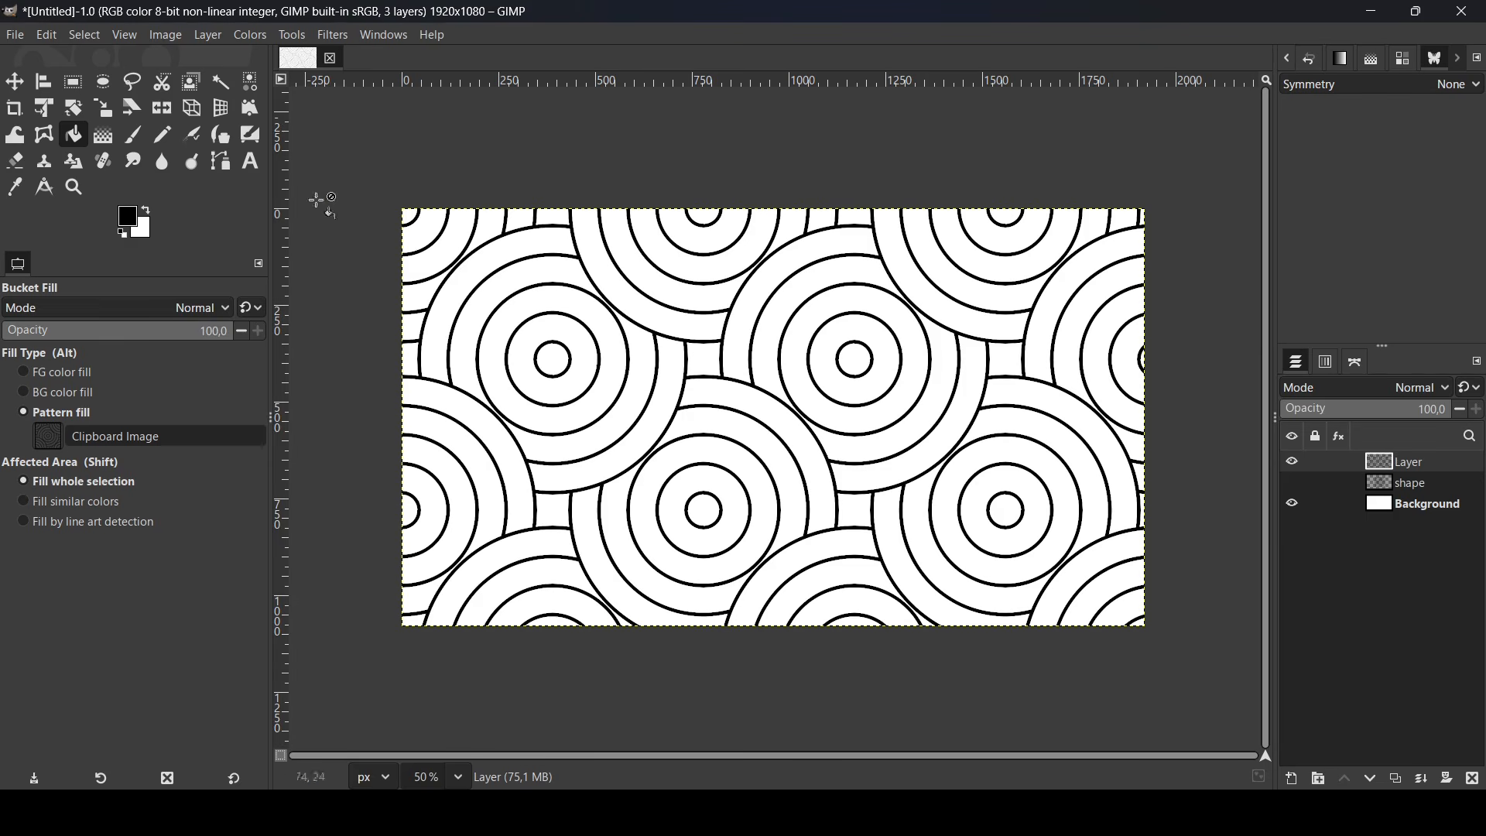
Create a new image 5000 px wide and 5000 px high, accepting the large image size.
left_click(15, 35)
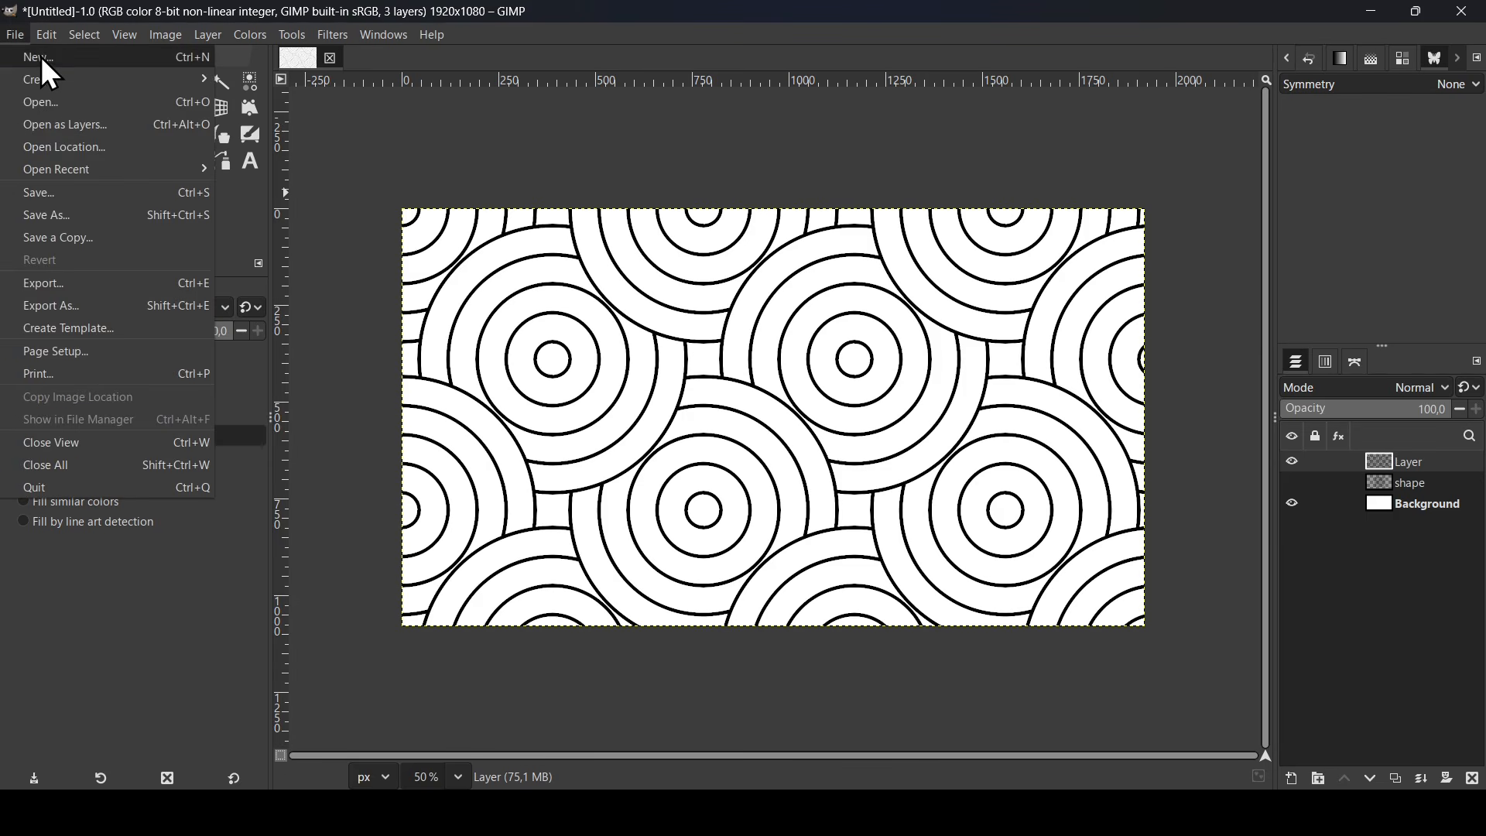
left_click(41, 57)
left_click_drag(190, 133, 100, 133)
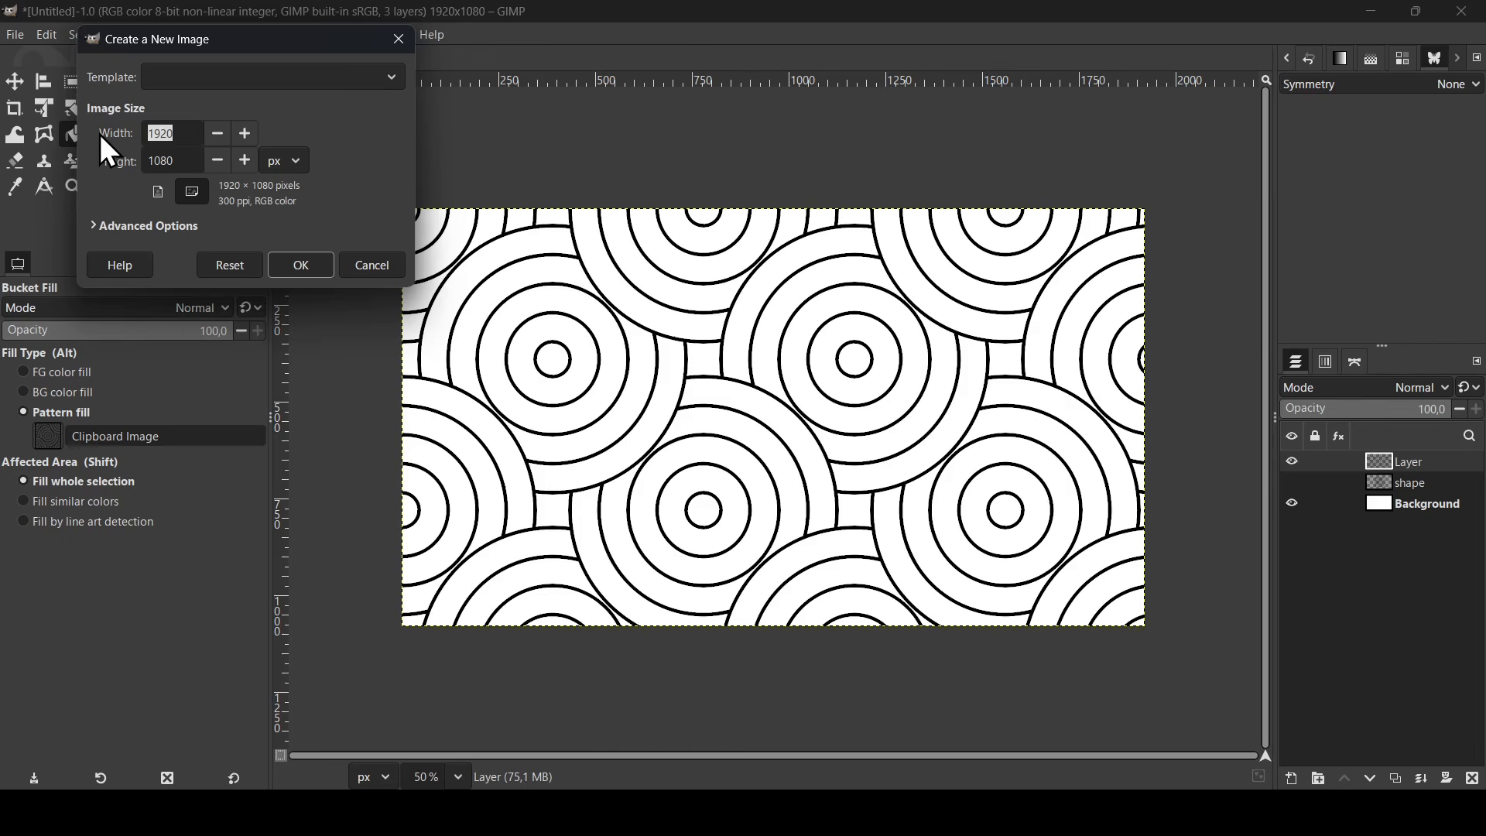
type("5000")
double_click(163, 161)
type("5000")
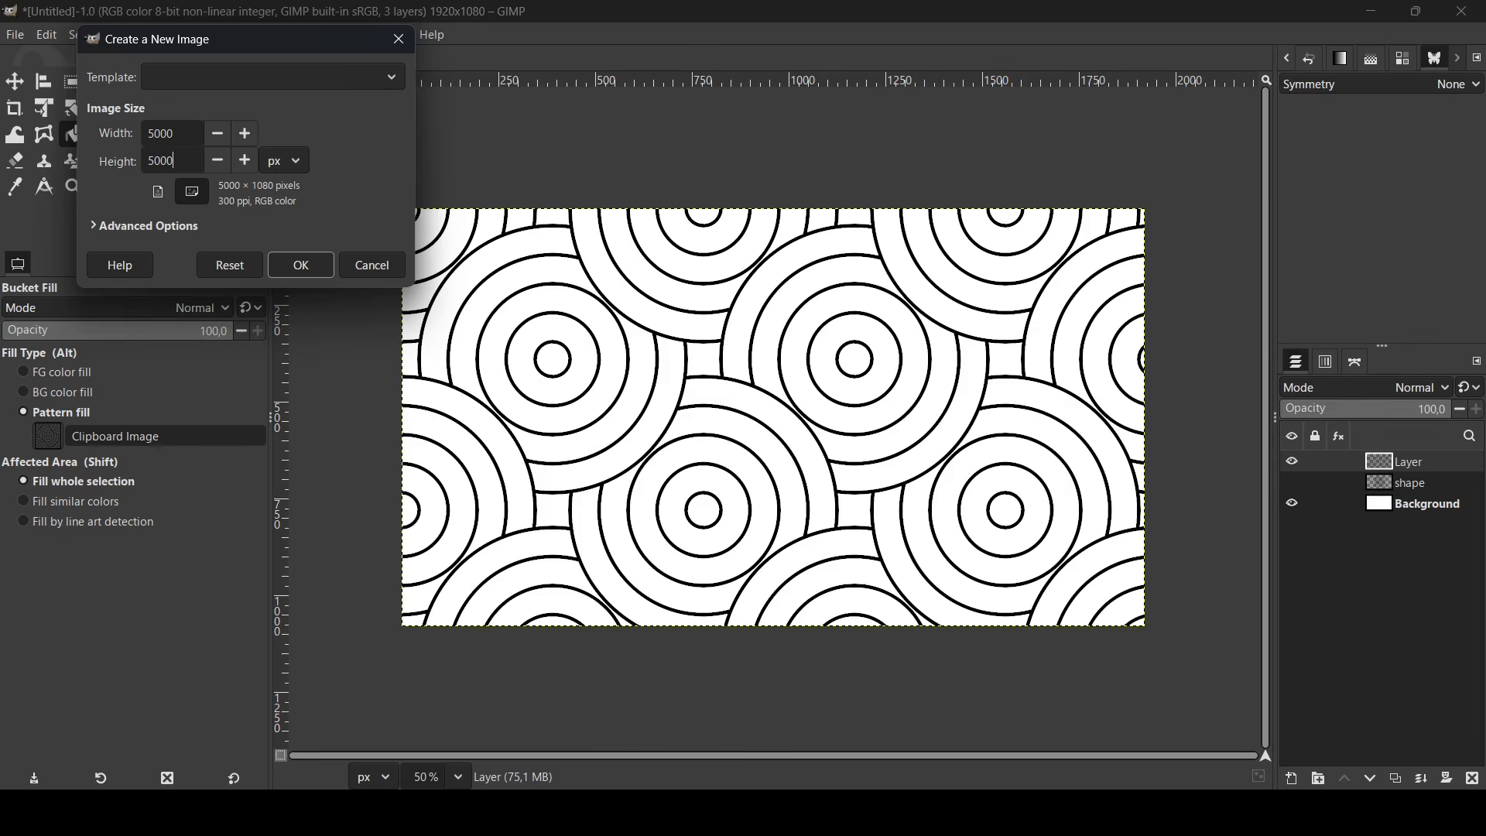
left_click(313, 271)
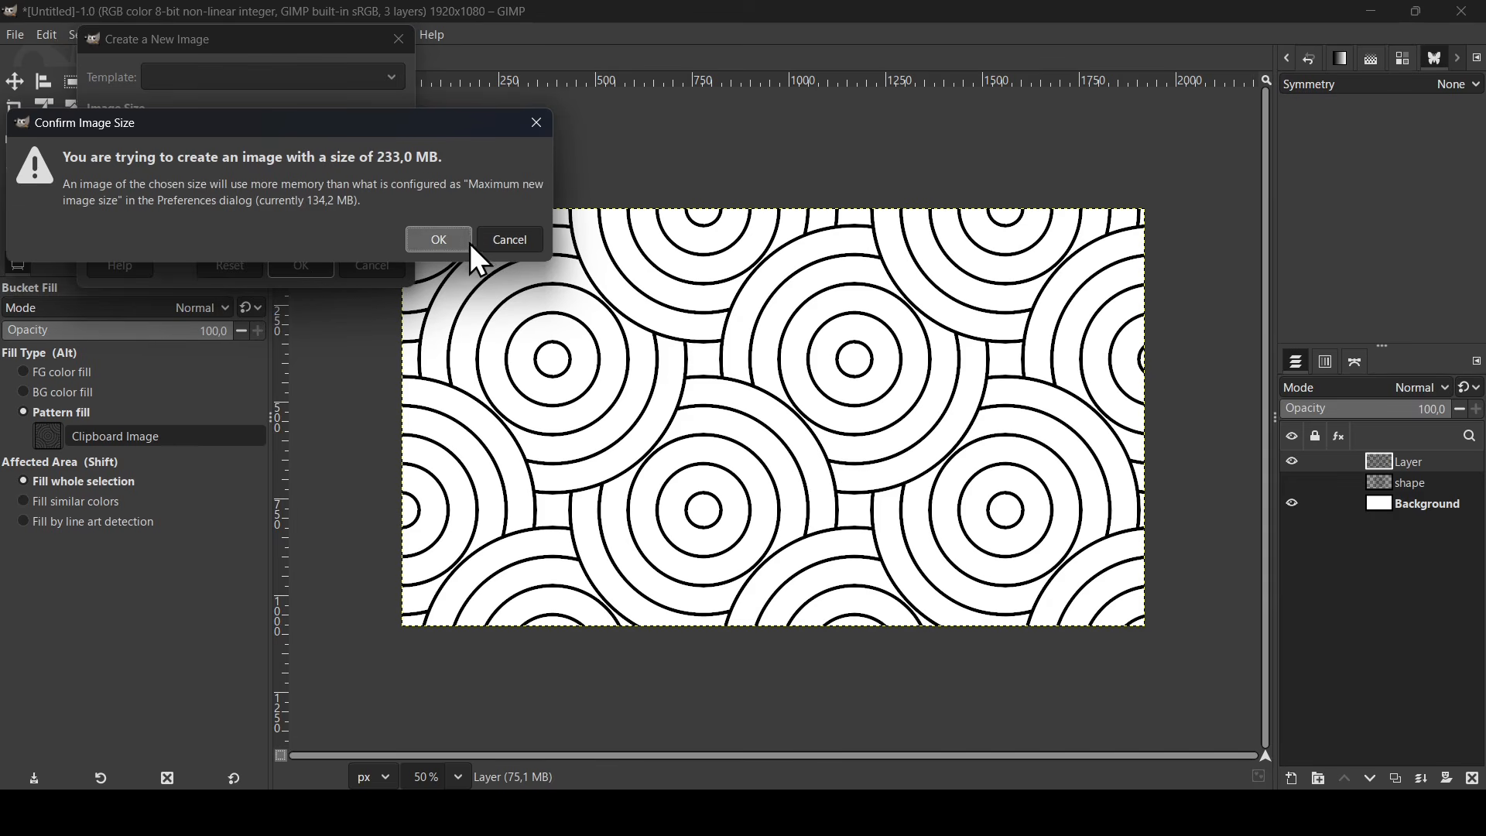
left_click(438, 238)
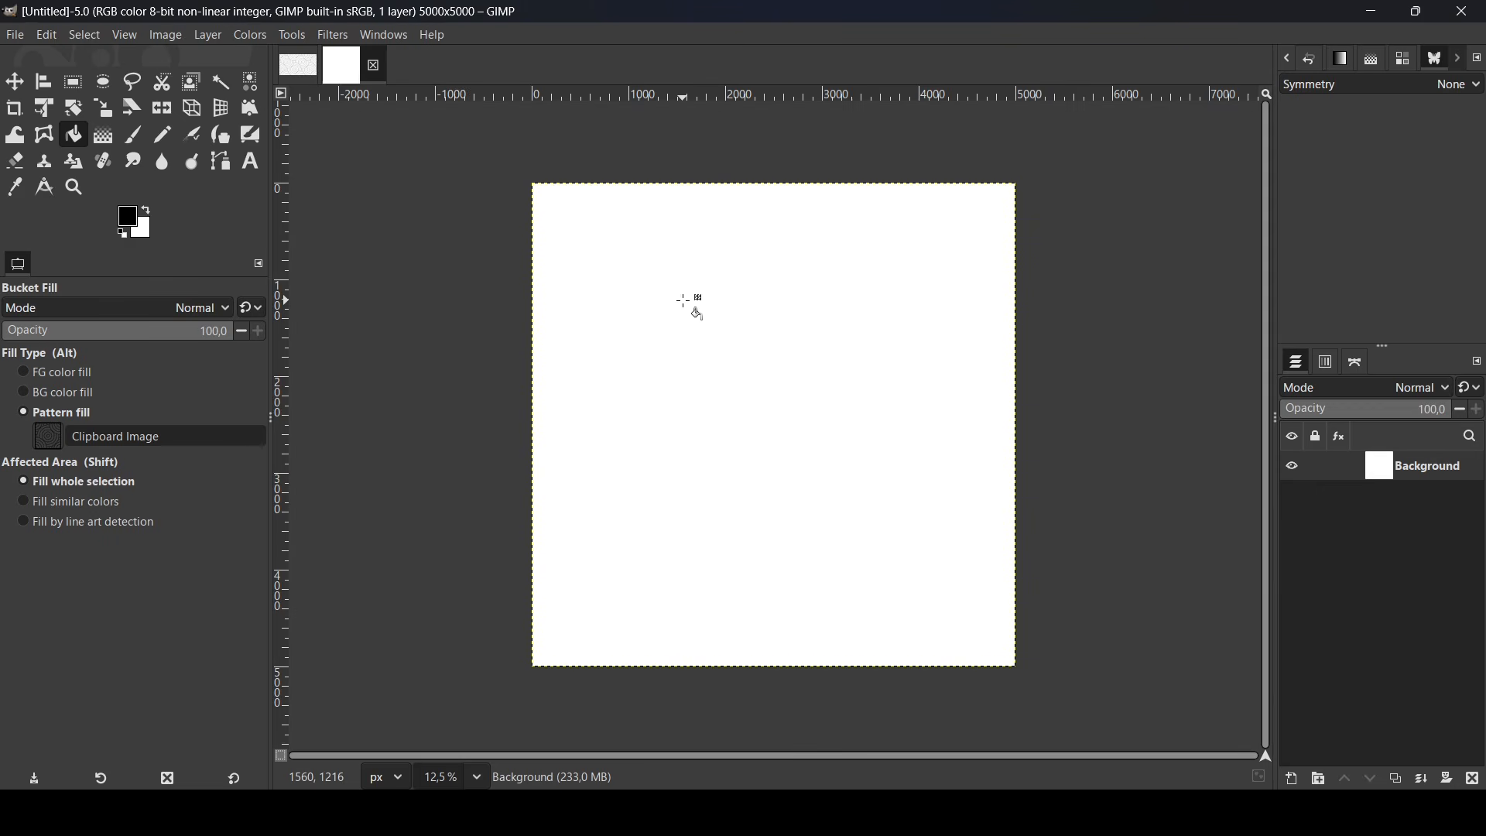
Add a transparent 5000 x 5000 px layer and fill it entirely with the Clipboard Image pattern.
left_click(1294, 781)
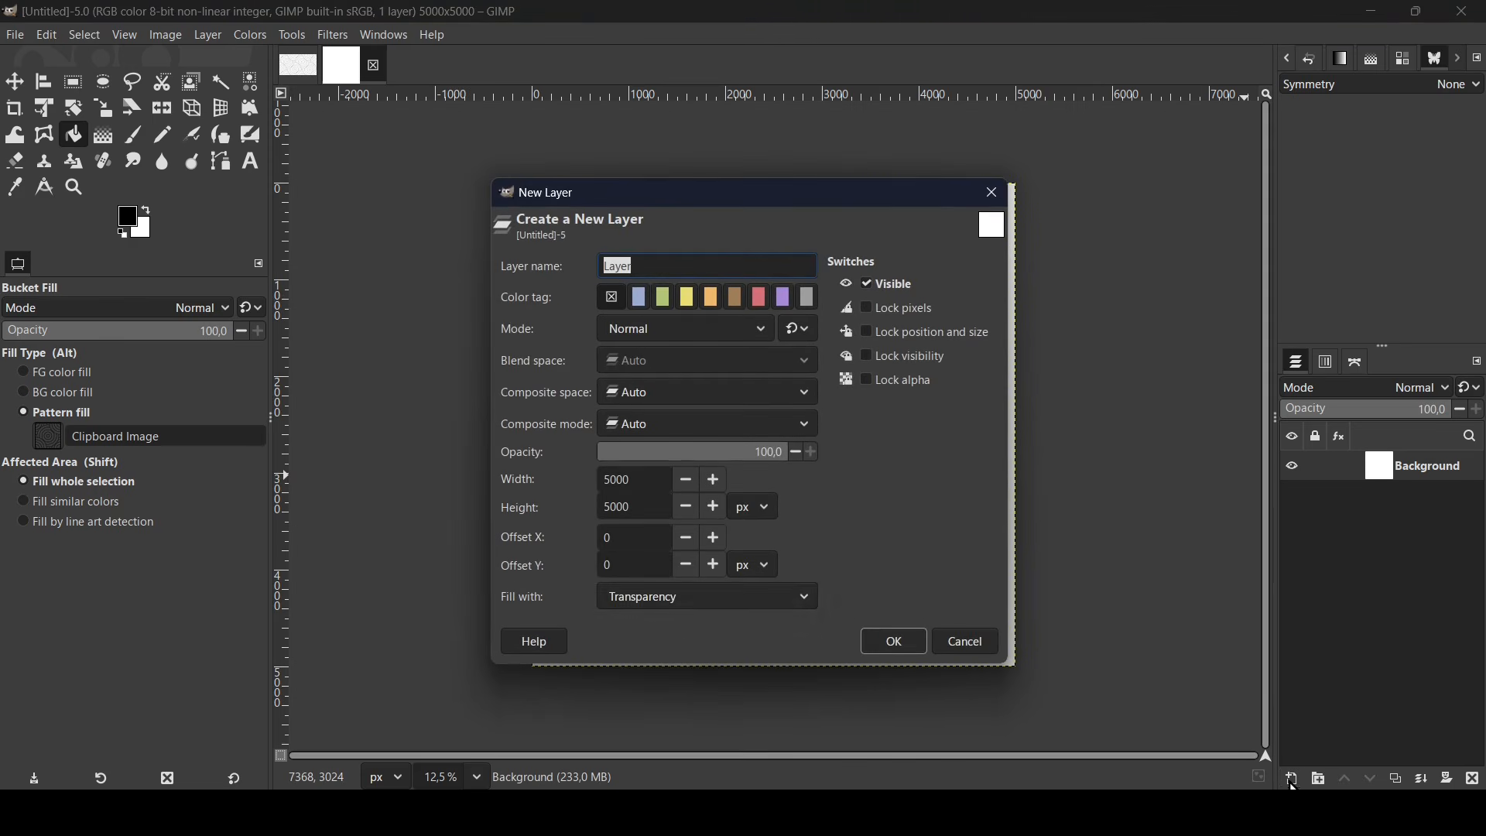
left_click(896, 644)
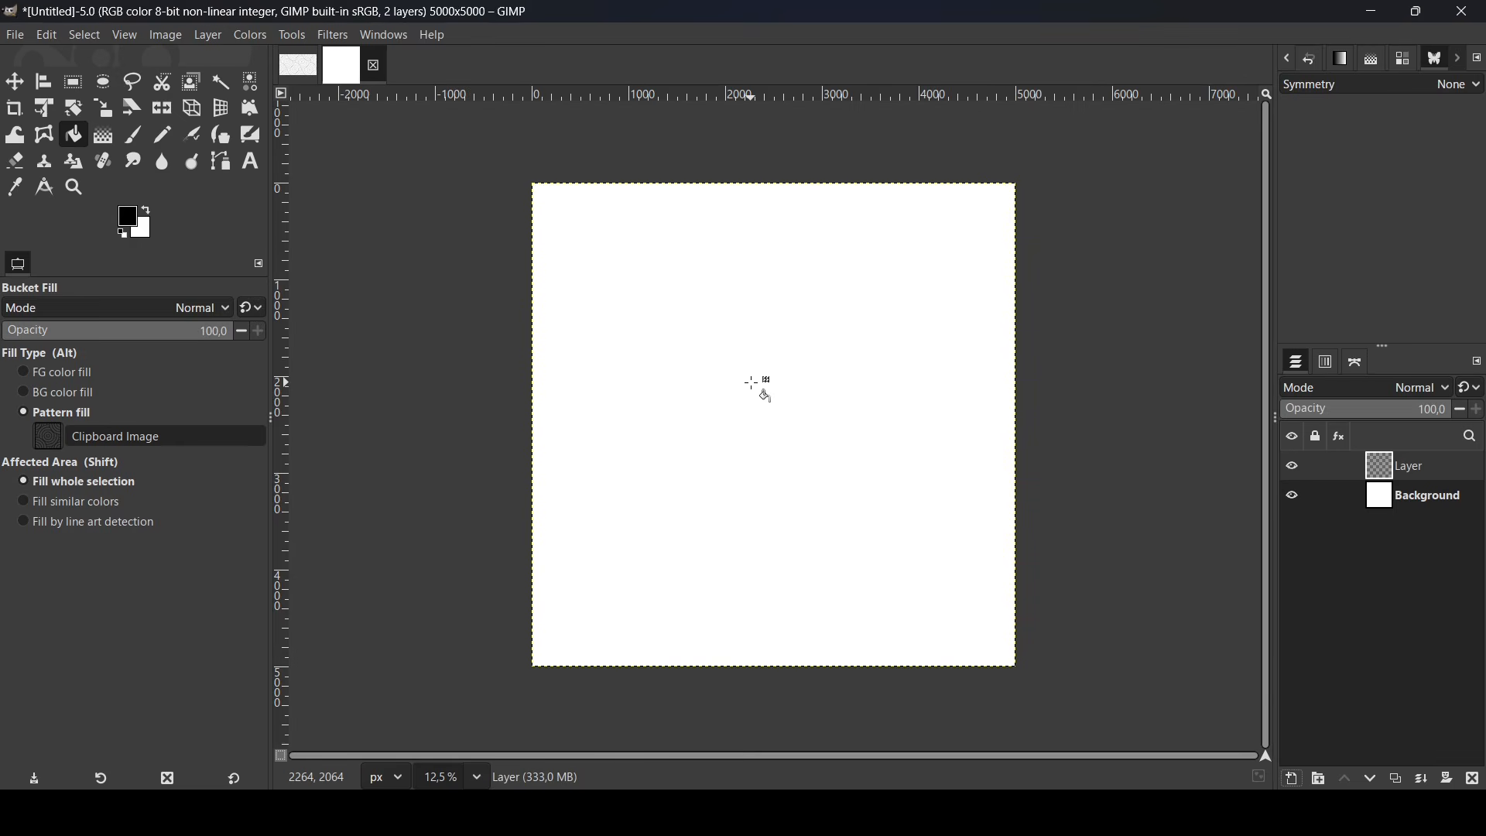
left_click(751, 382)
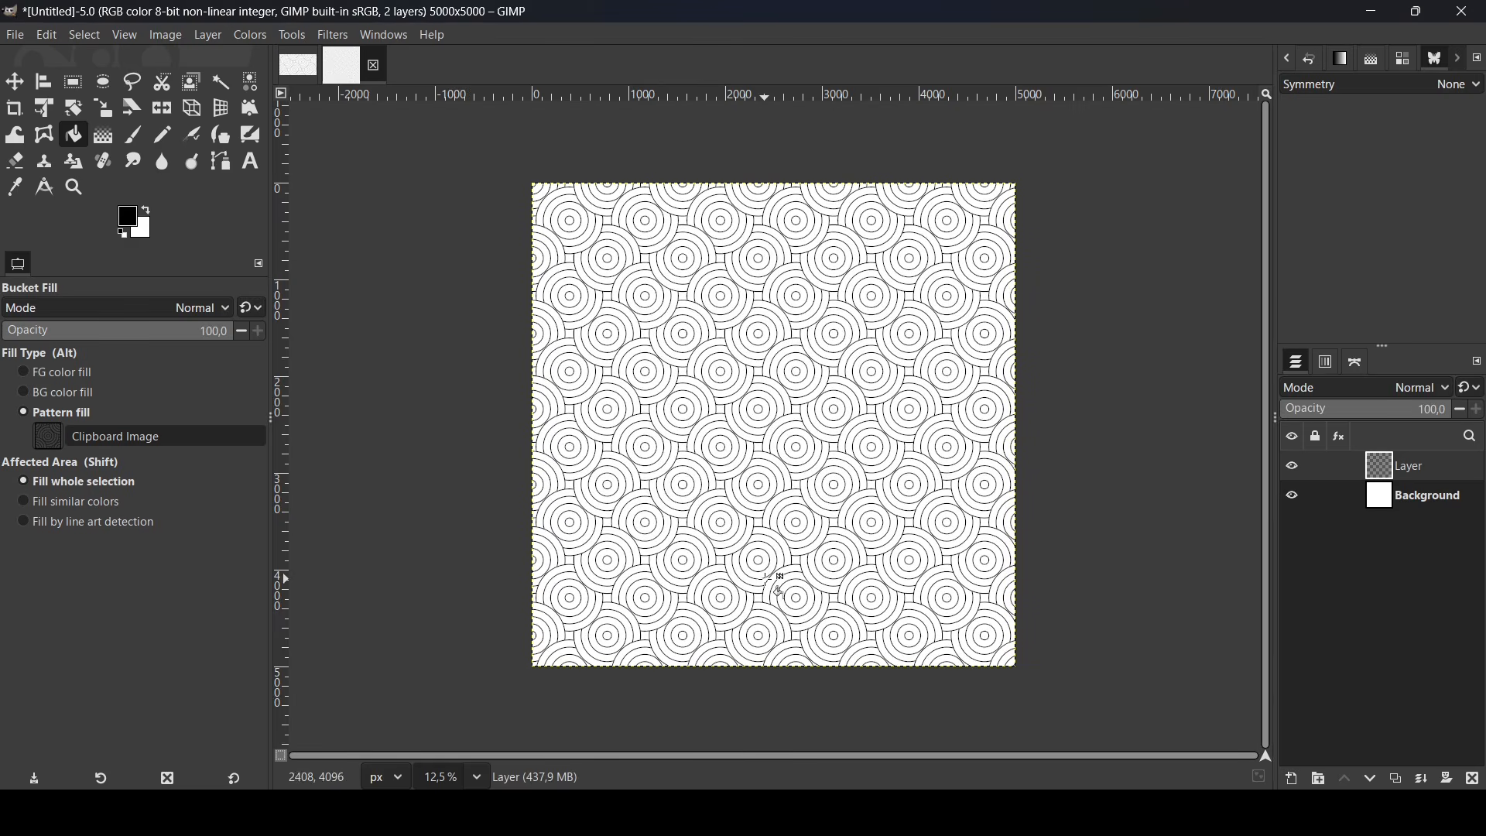
Set the foreground color to orange-yellow ffb900 and fill the whole Background layer with it.
left_click(1407, 495)
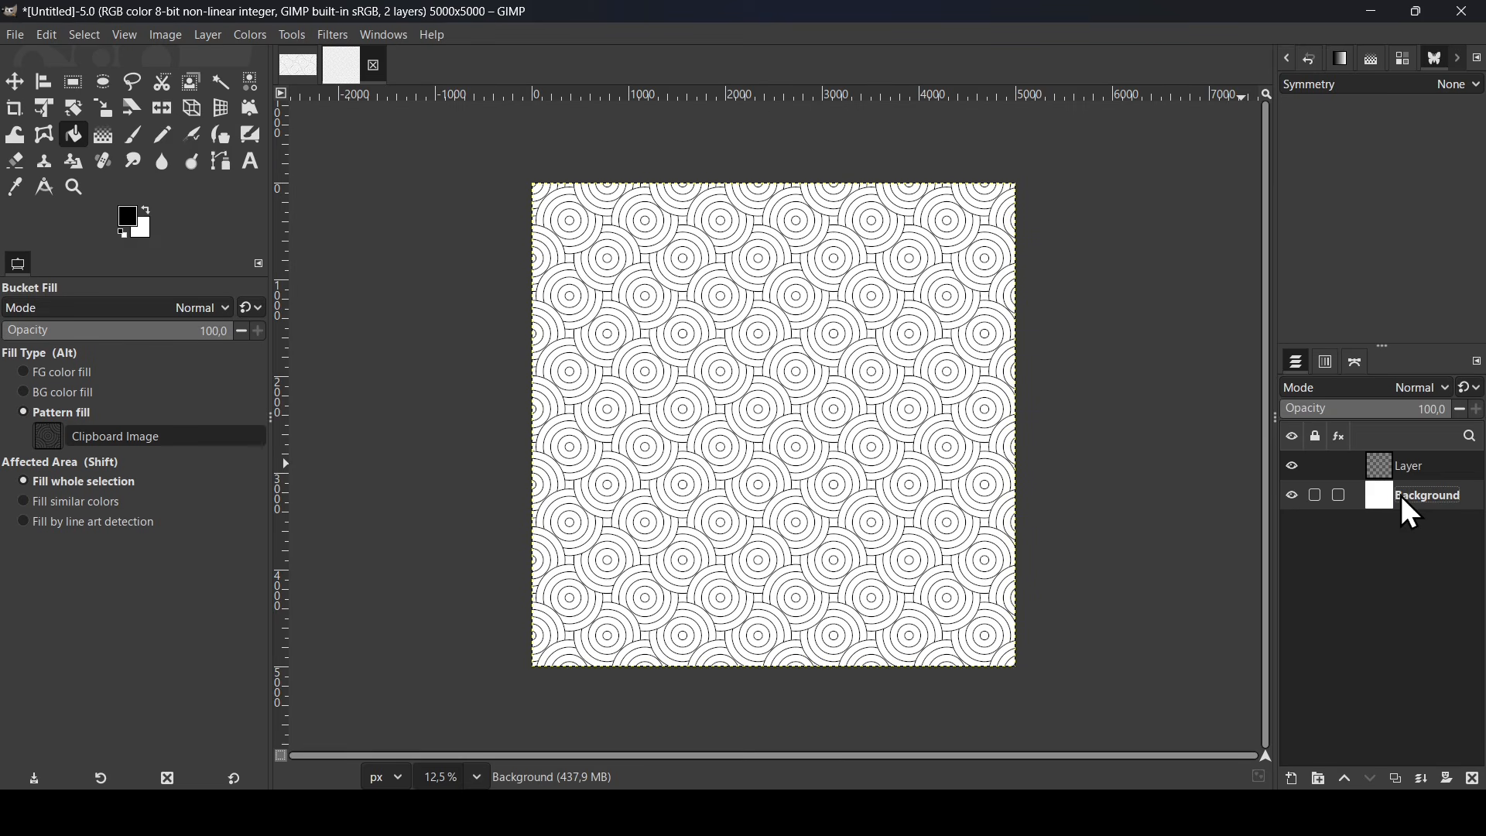
left_click(133, 221)
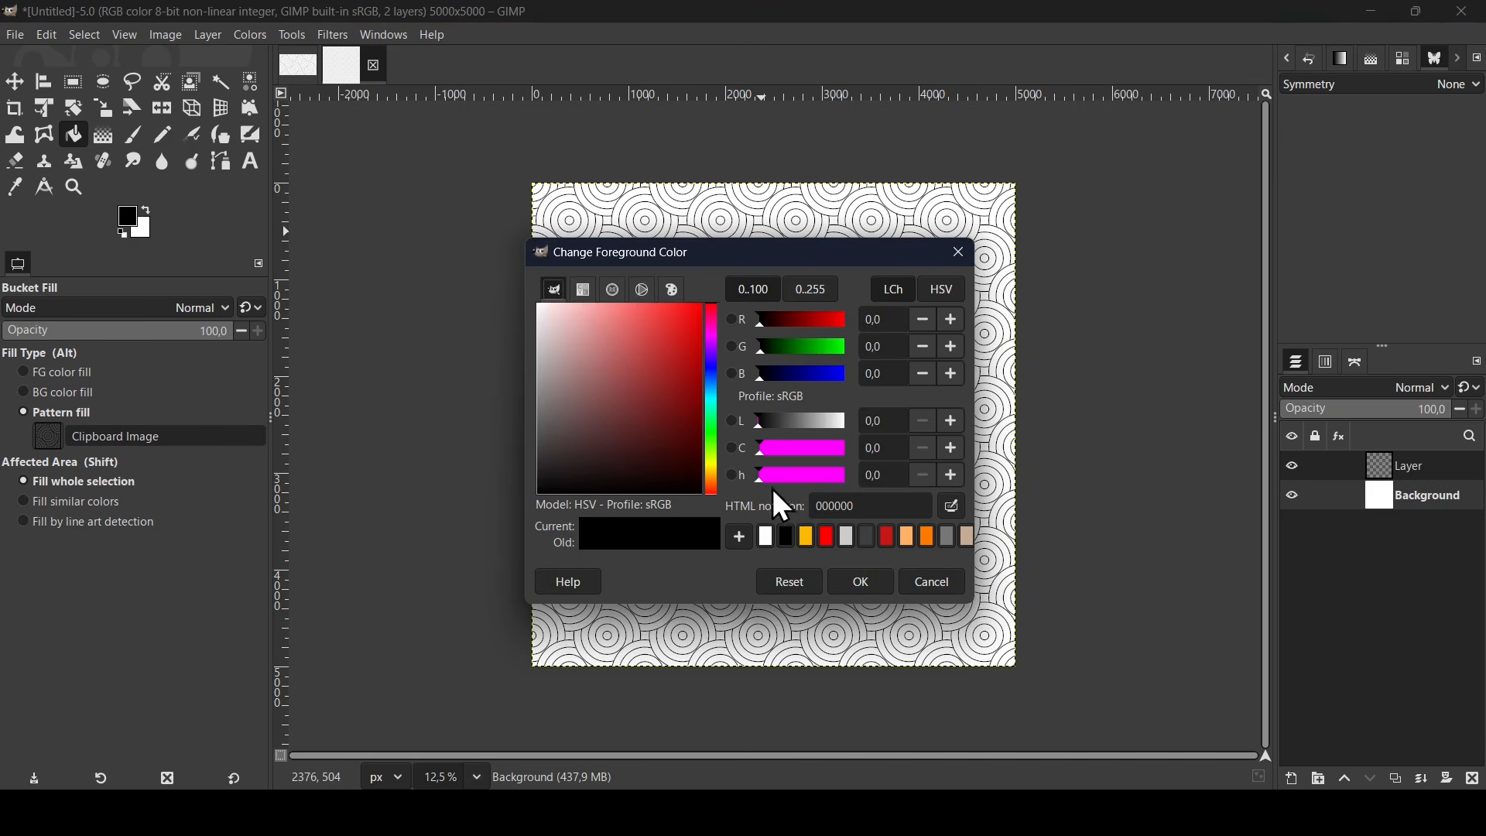
left_click(806, 538)
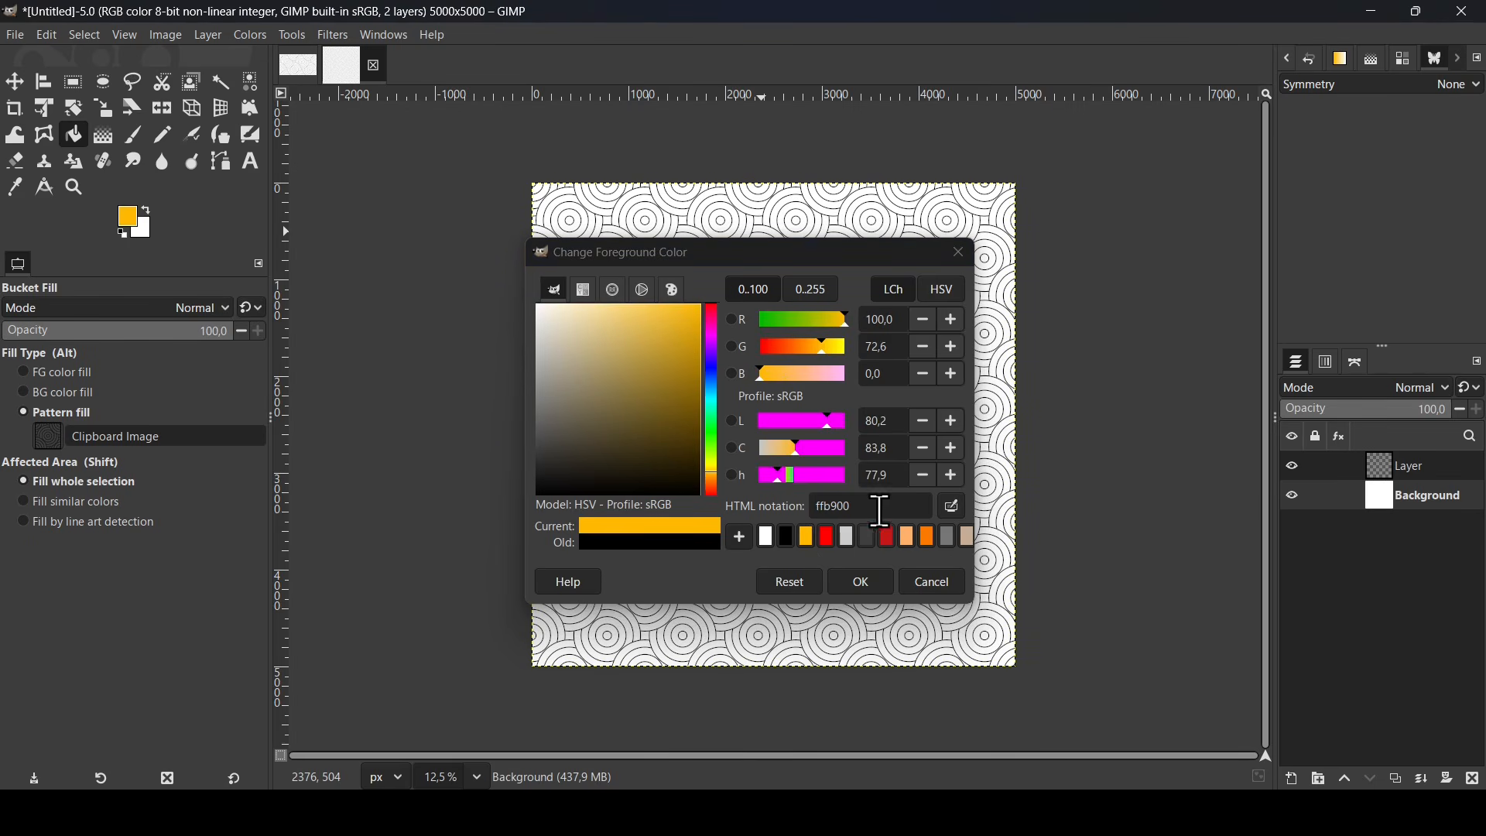
left_click(861, 582)
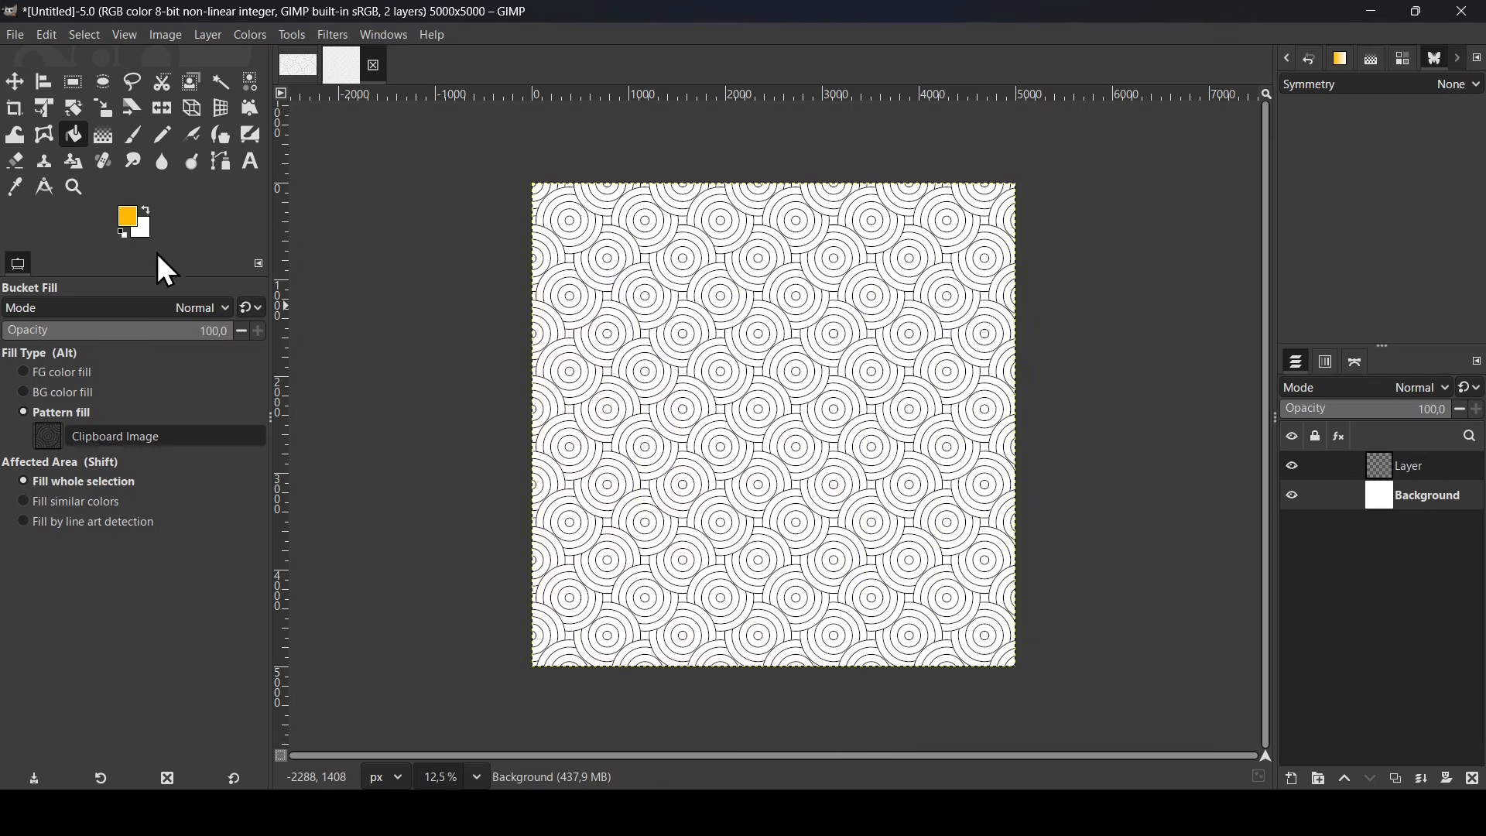
left_click(720, 421)
Create a layer group above the Background and move the pattern layer into it, checking that layer by toggling its visibility.
scroll(820, 245, "up", 5)
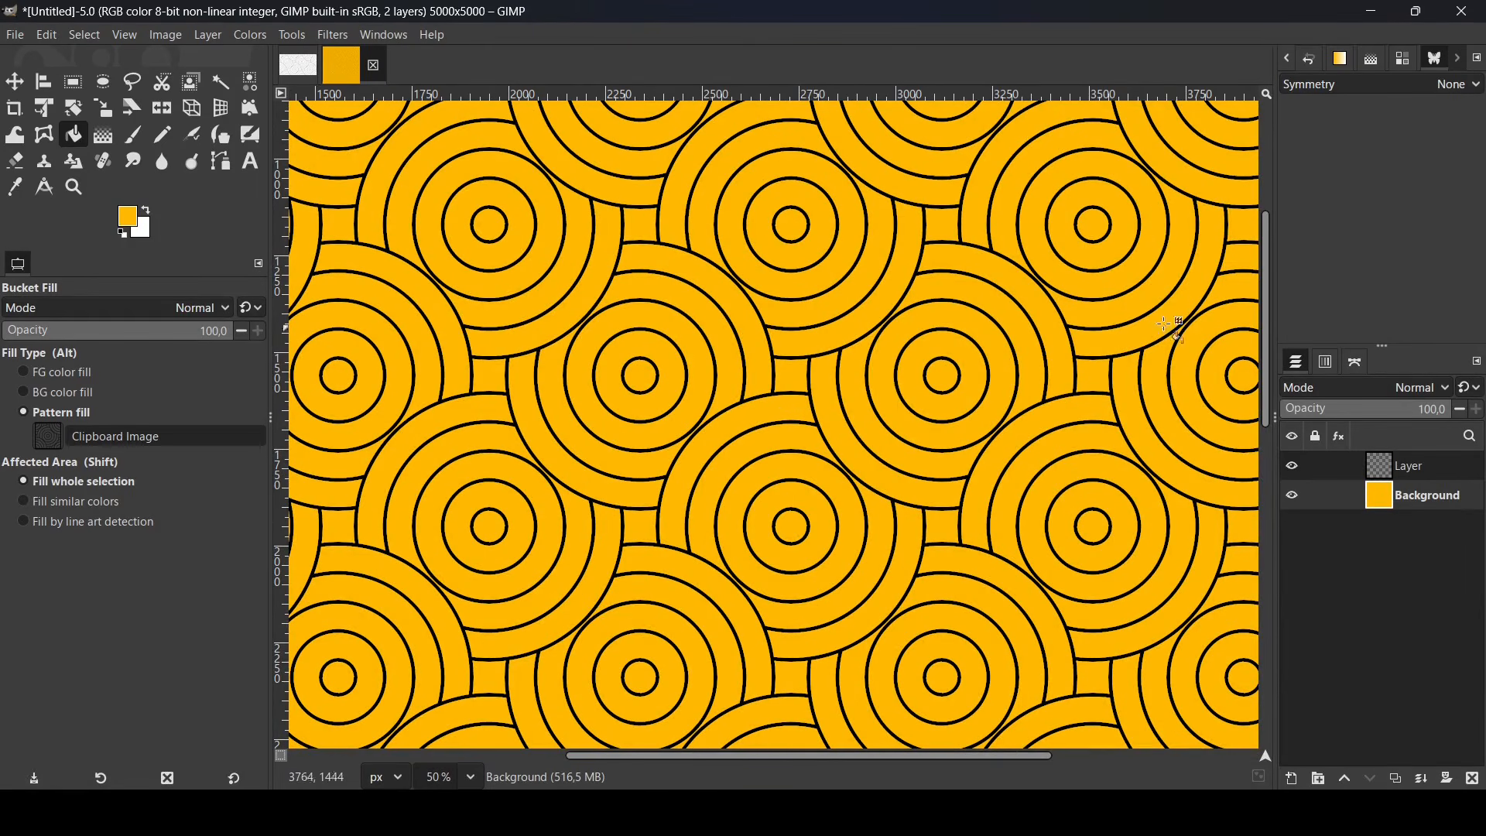
left_click(1390, 463)
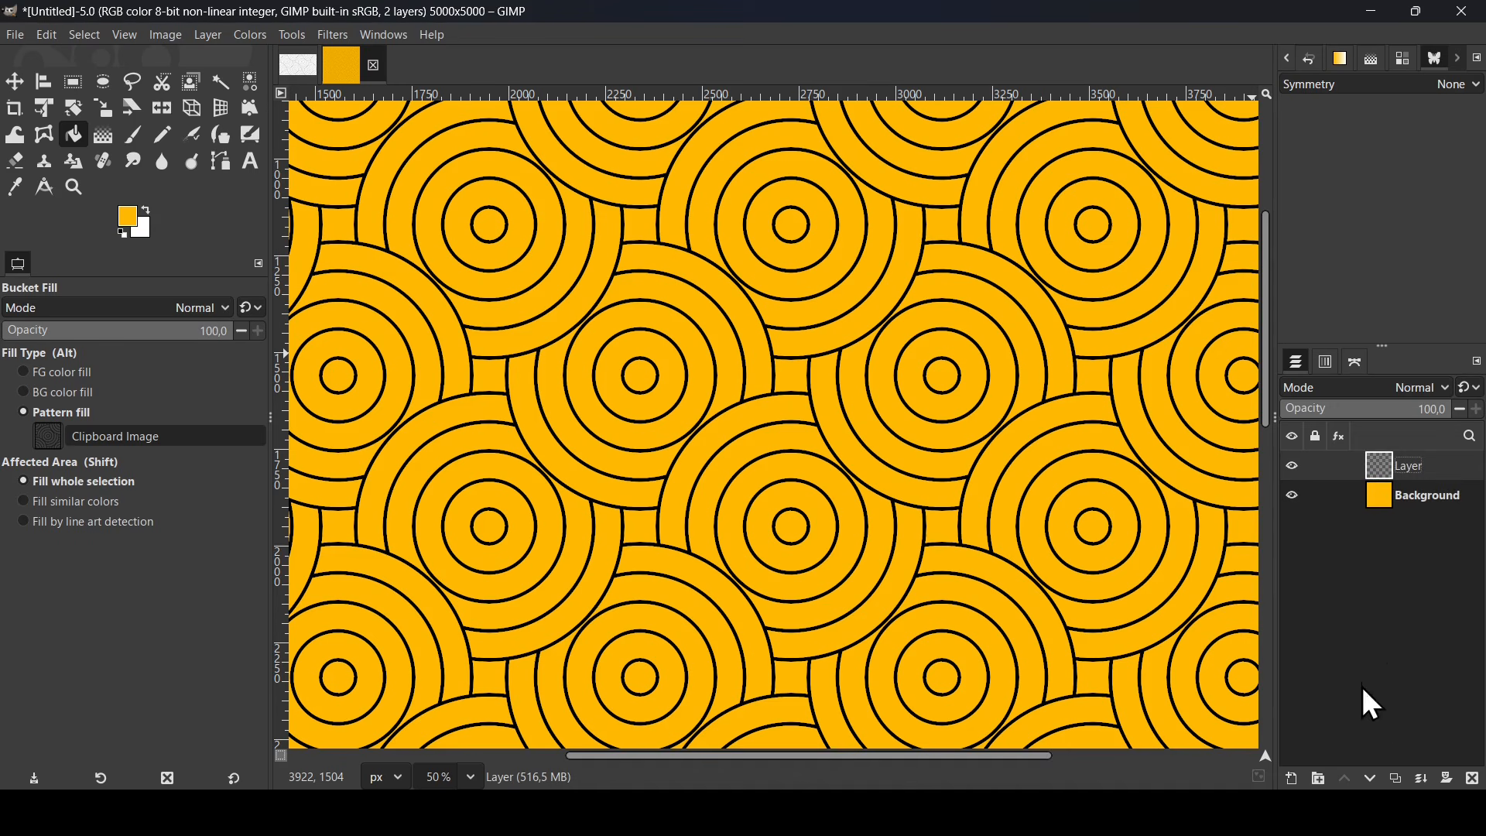
left_click(1320, 779)
left_click_drag(1395, 505, 1418, 466)
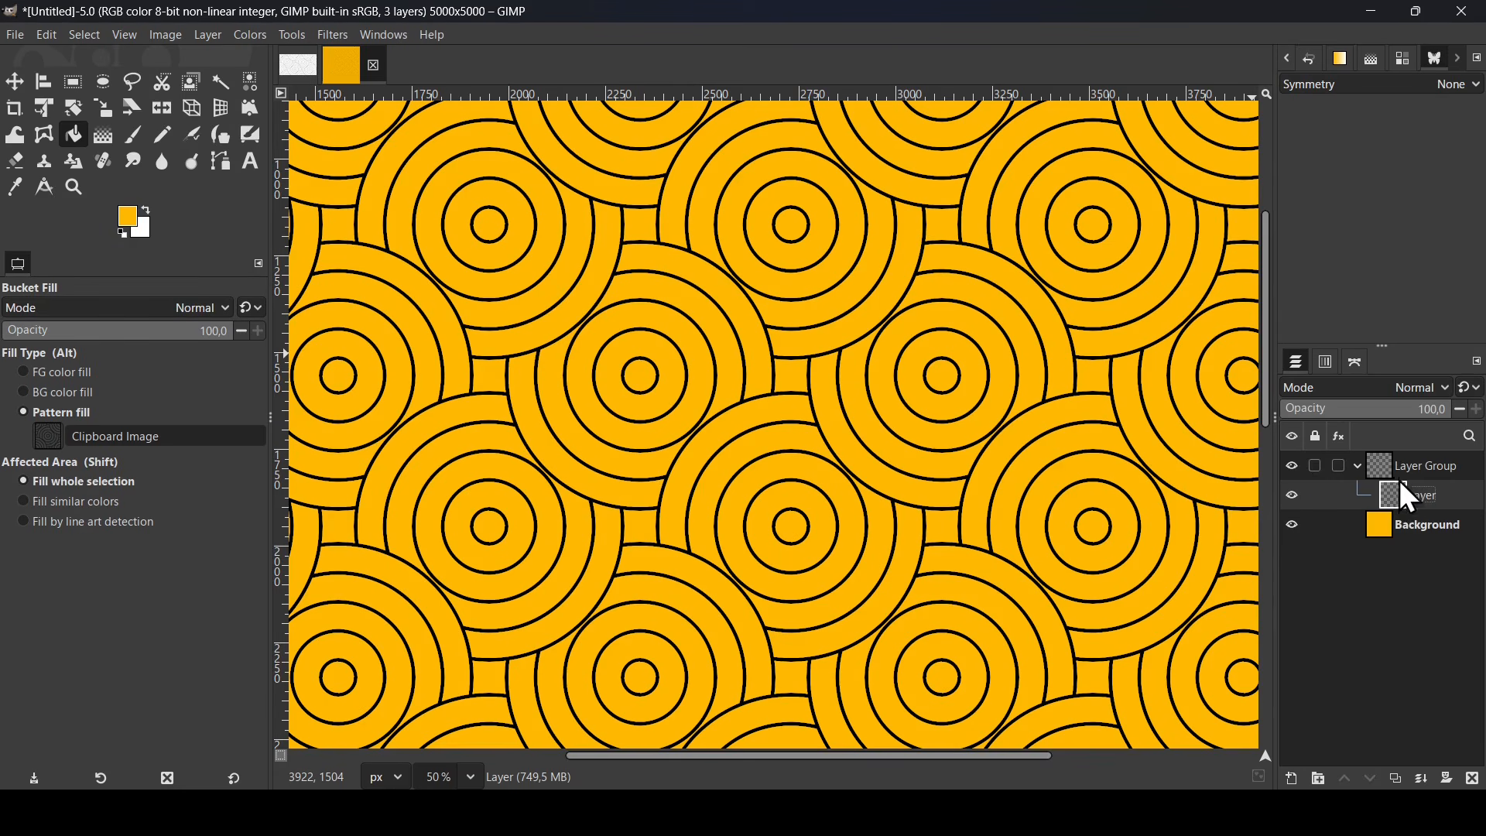
left_click(1293, 494)
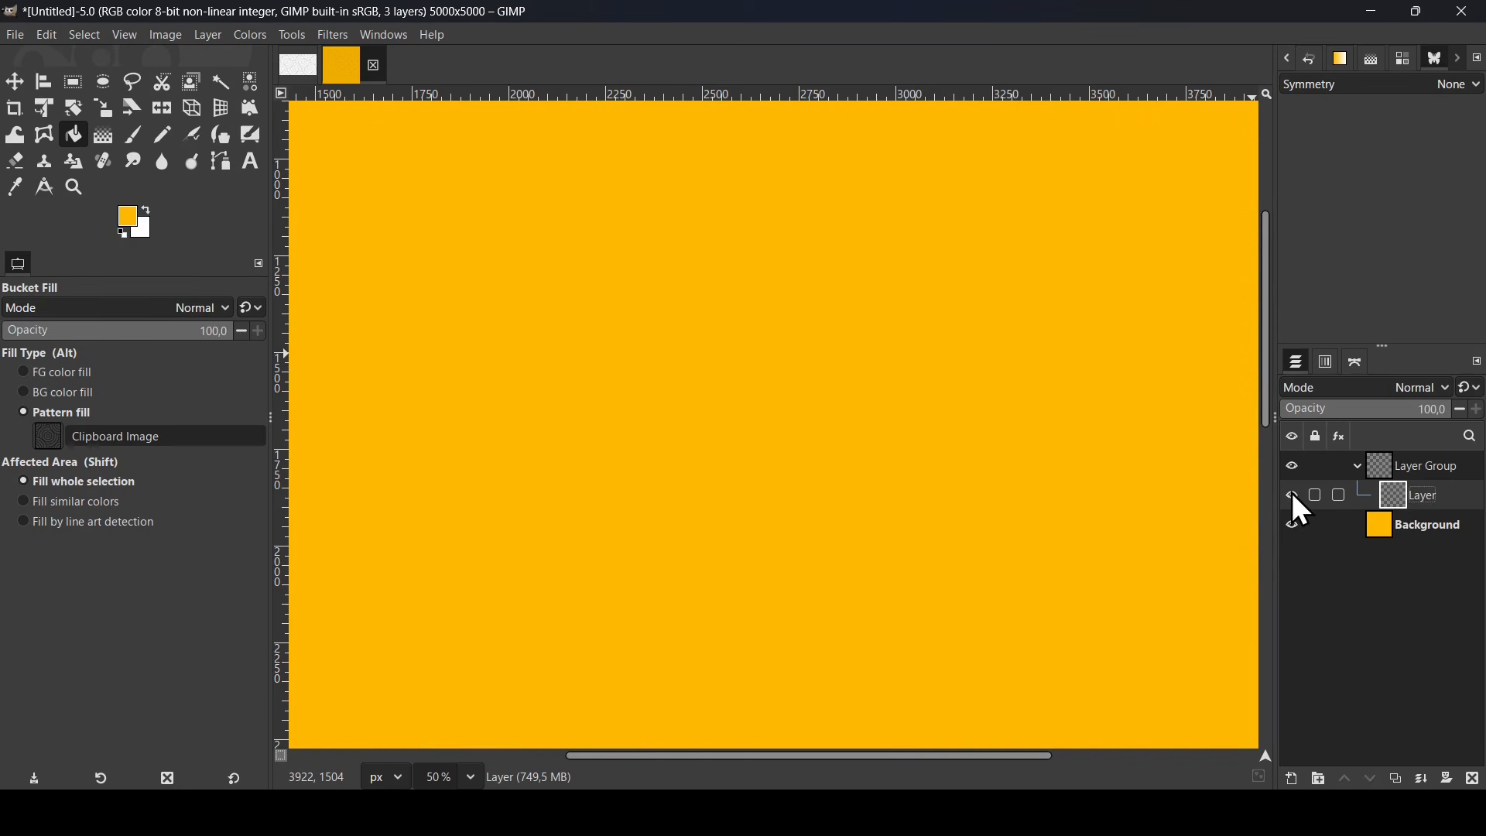
left_click(1293, 494)
Add a transparent 5000 x 5000 px layer above the pattern layer inside the group and set its blend mode to Screen.
left_click(1292, 779)
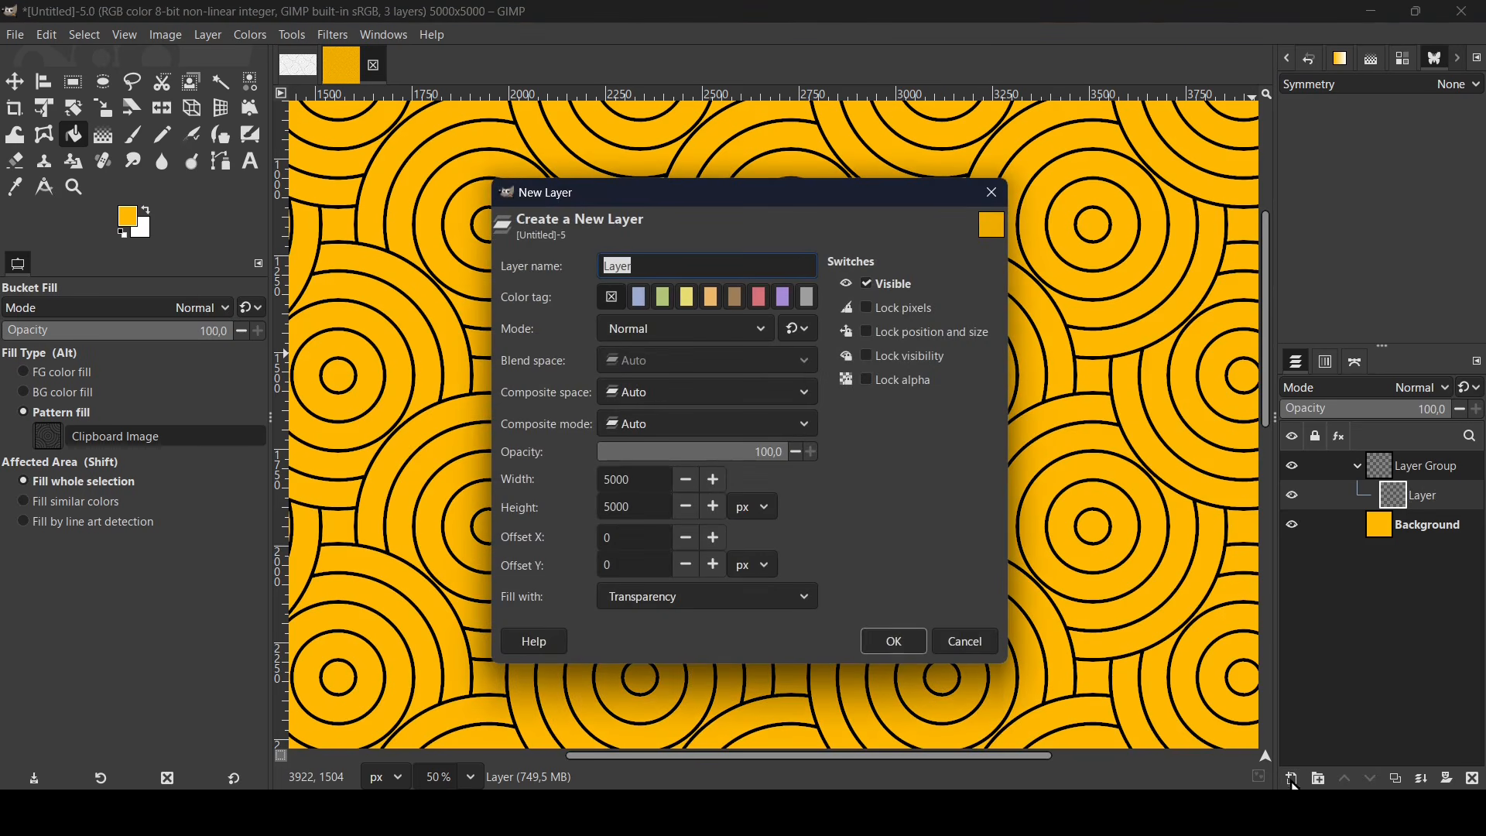
left_click(897, 647)
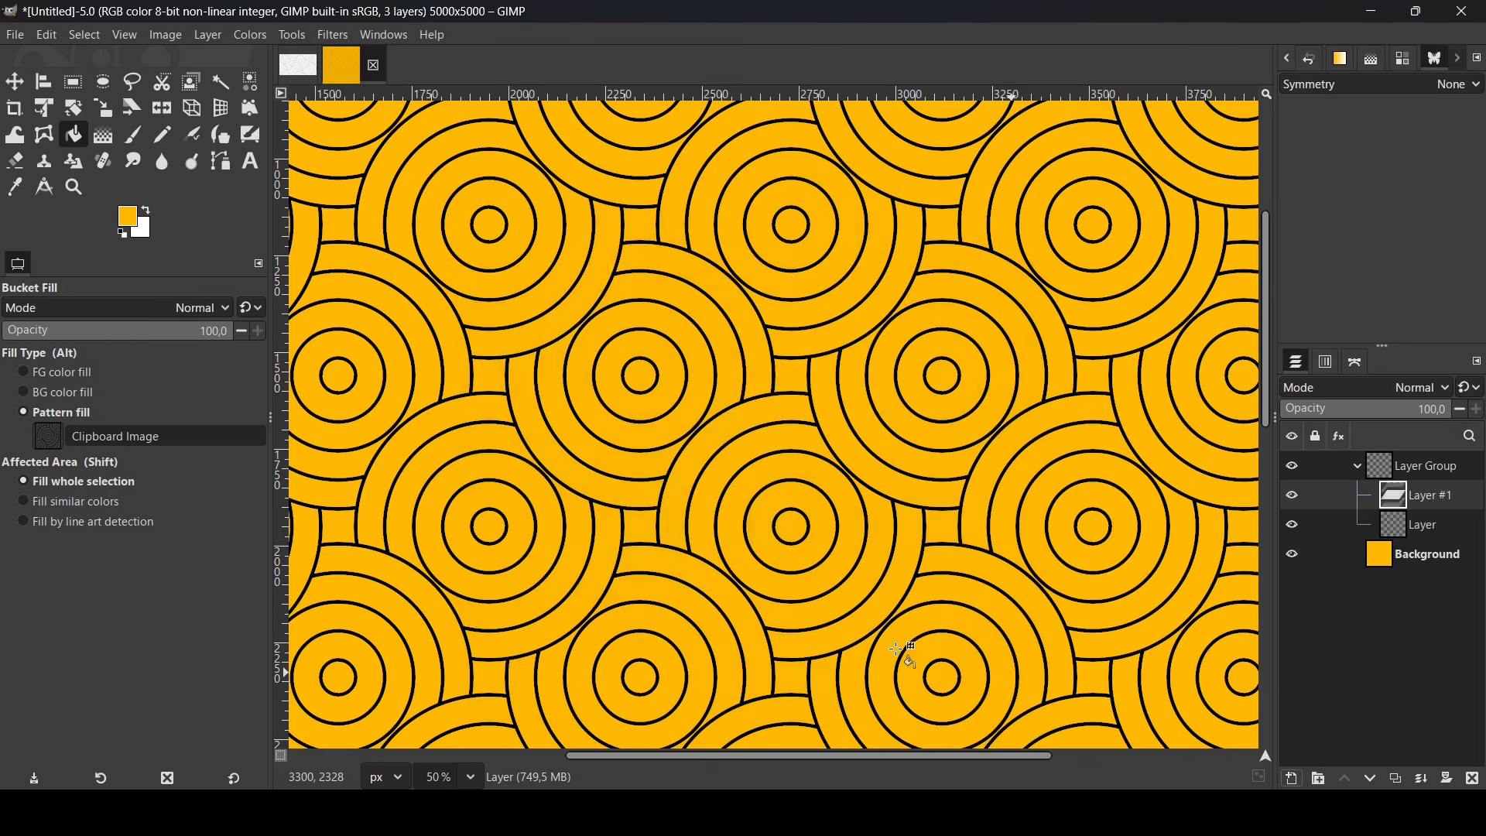
left_click(1344, 390)
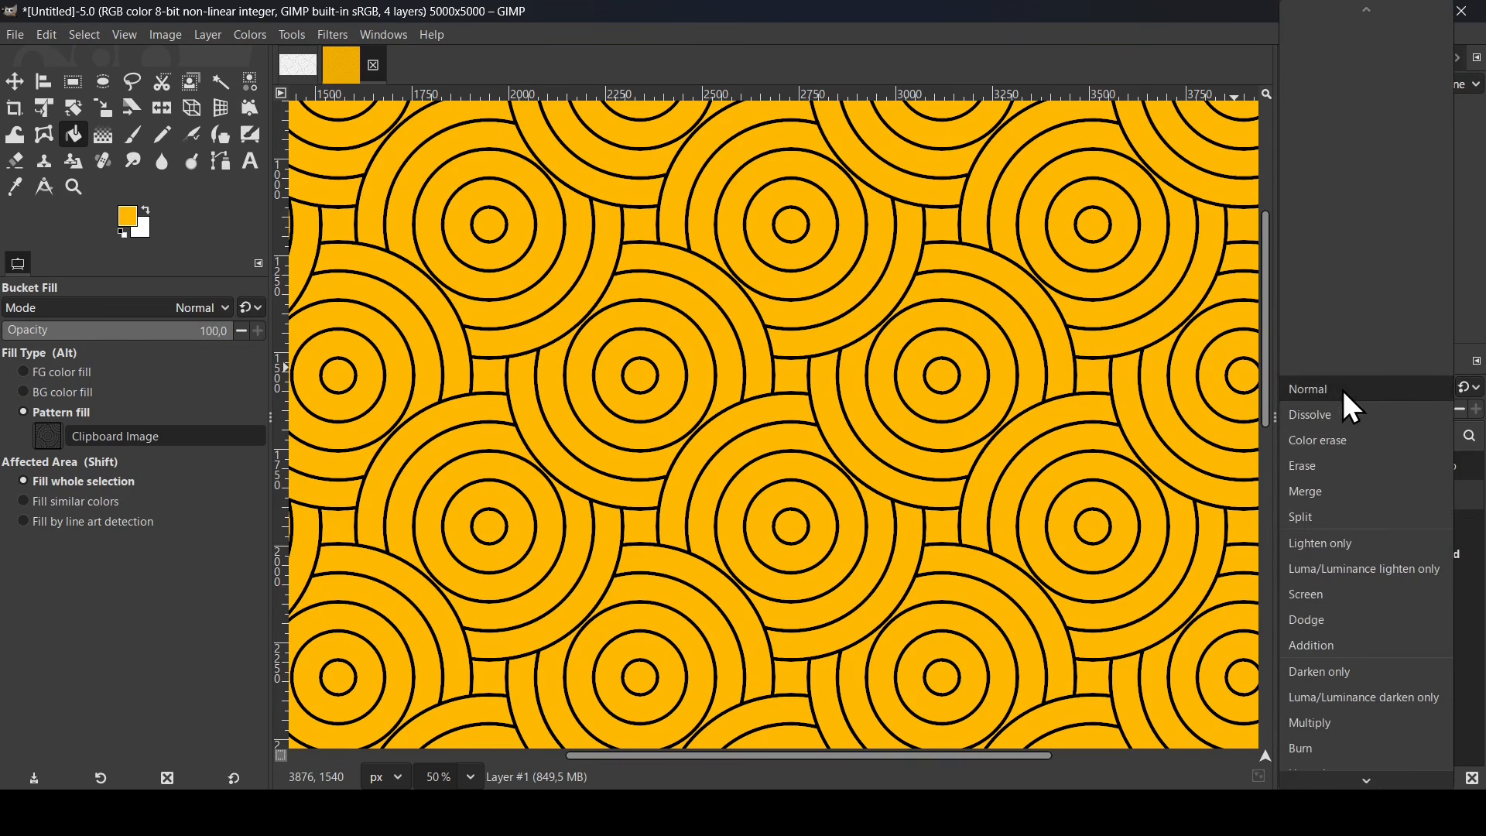
left_click(1323, 594)
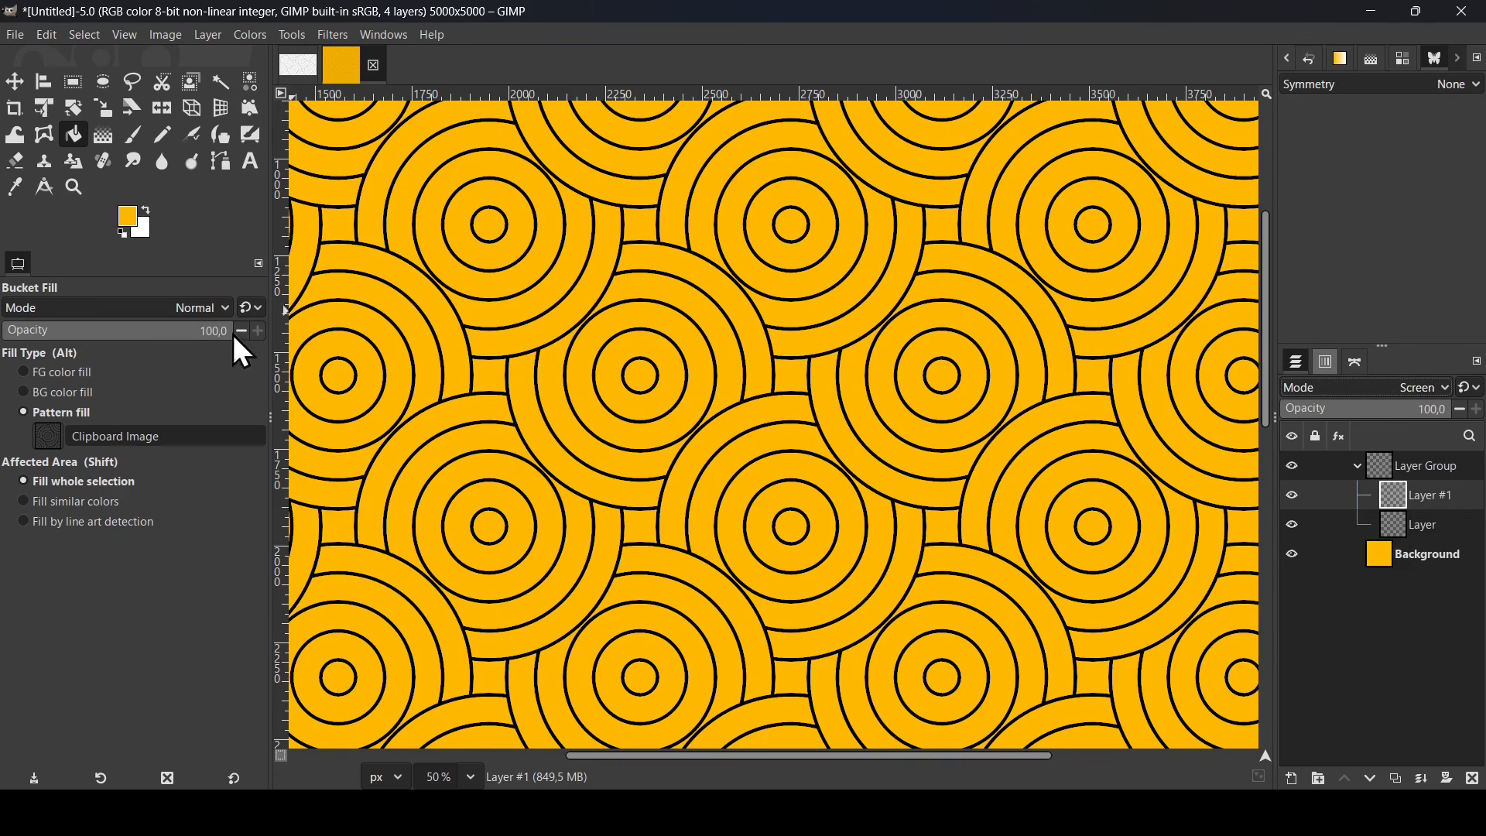
Set the foreground color to light blue 12baff and fill the Screen-mode layer with it to recolor the pattern lines.
left_click(127, 219)
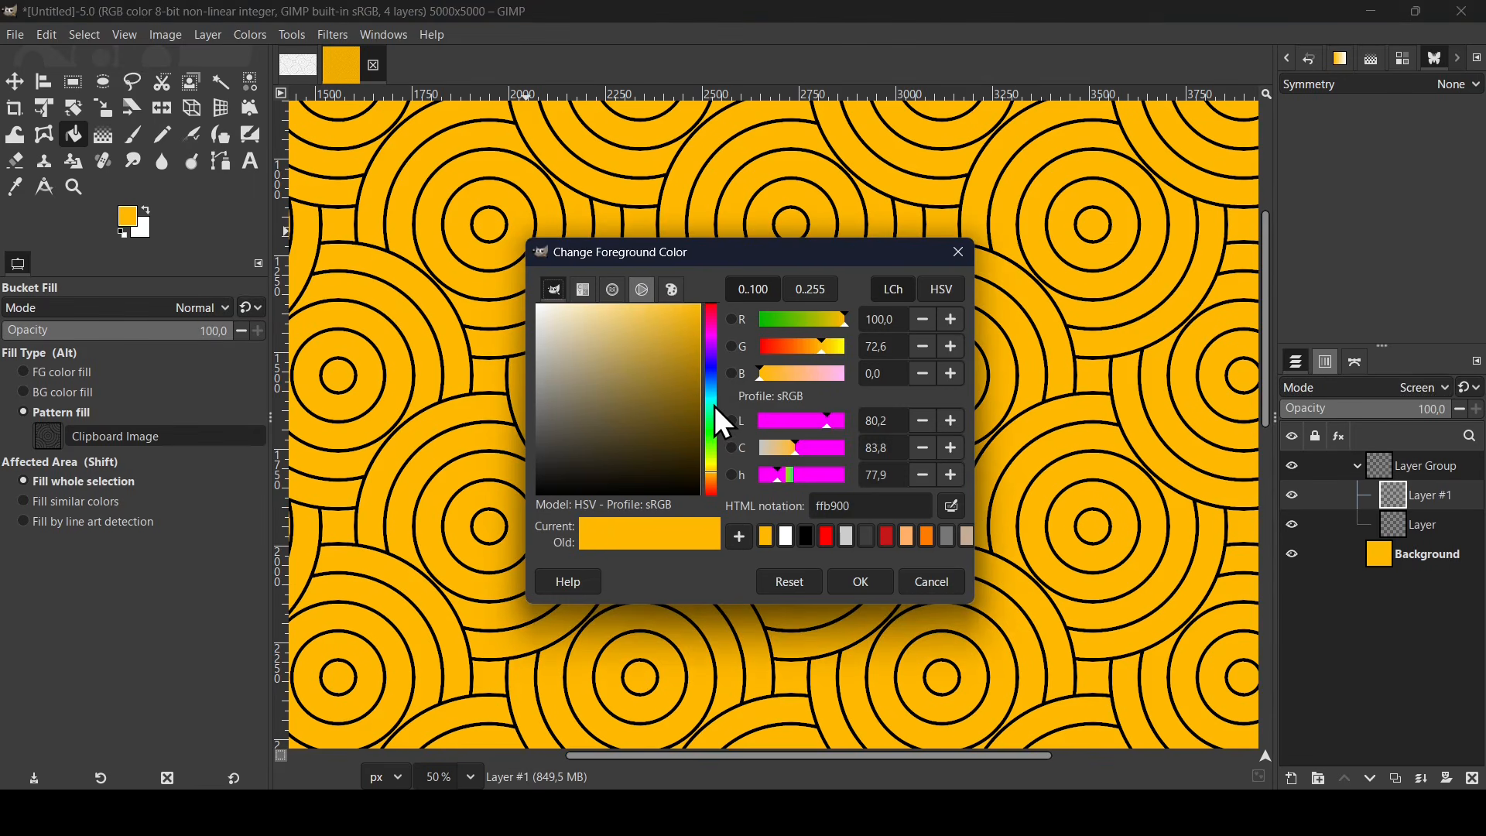
left_click_drag(714, 406, 714, 392)
left_click_drag(677, 352, 691, 305)
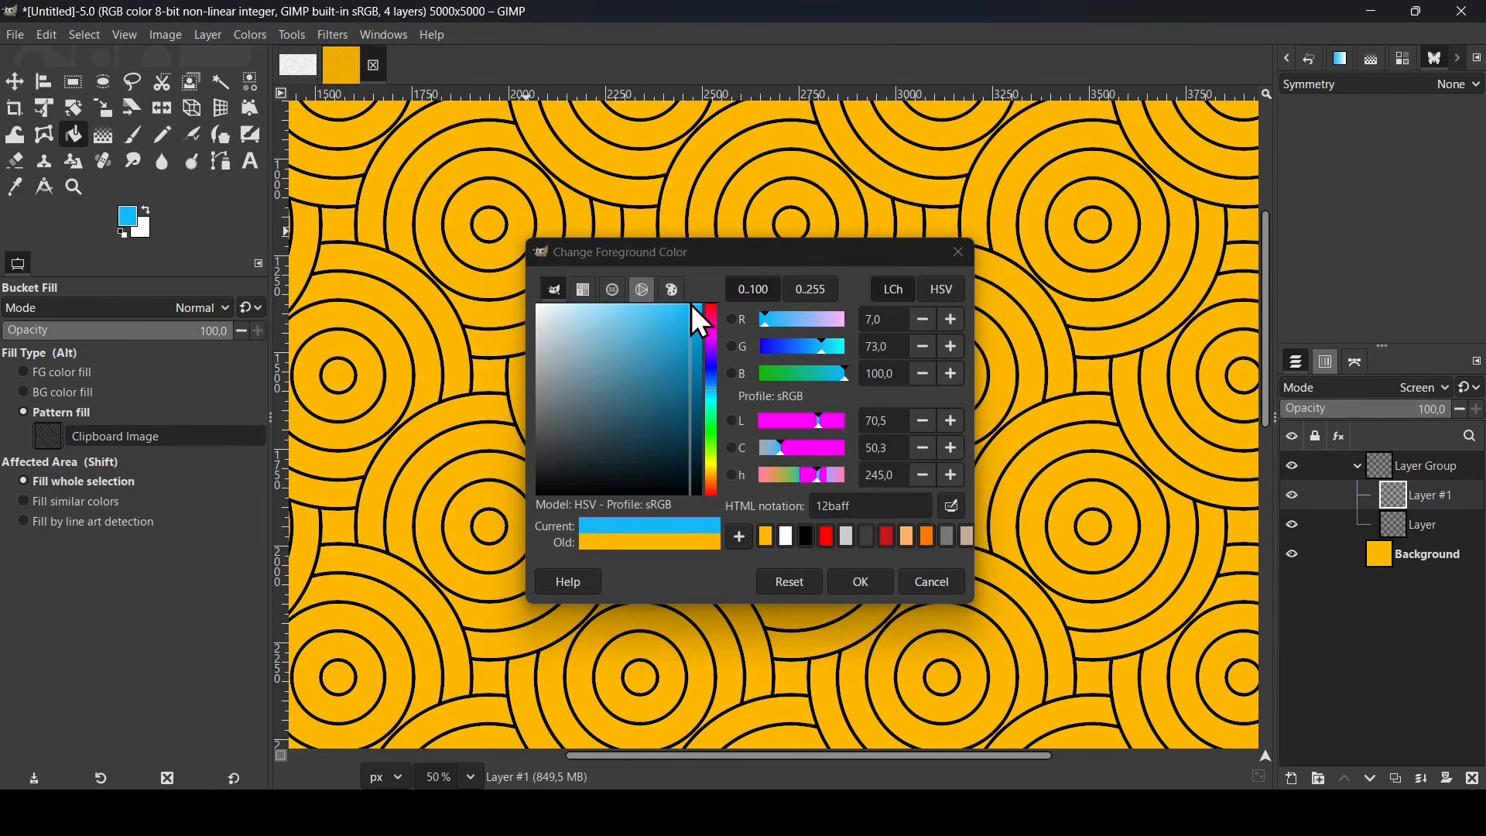
left_click(861, 582)
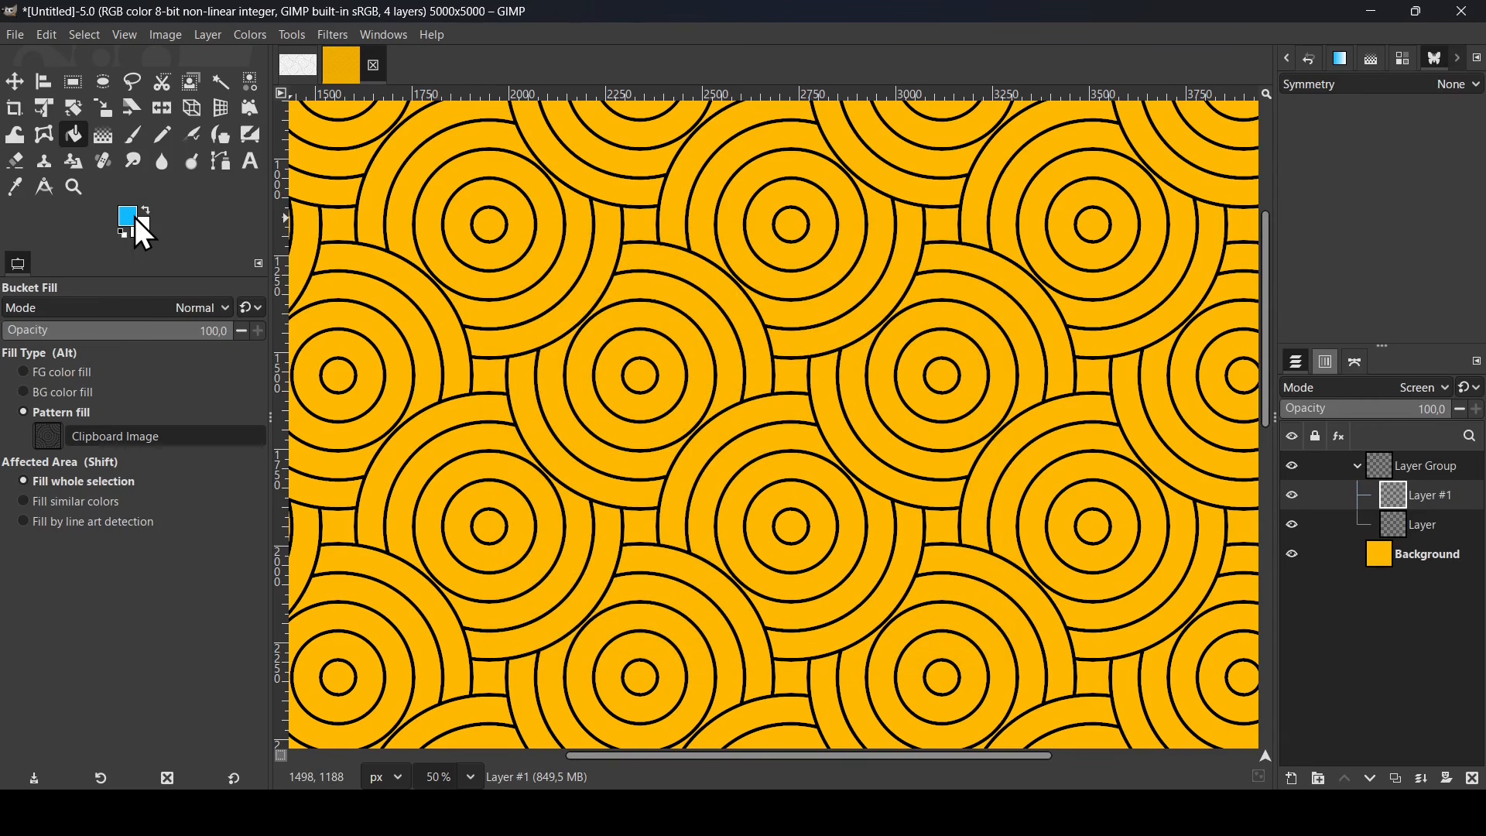
left_click(620, 293)
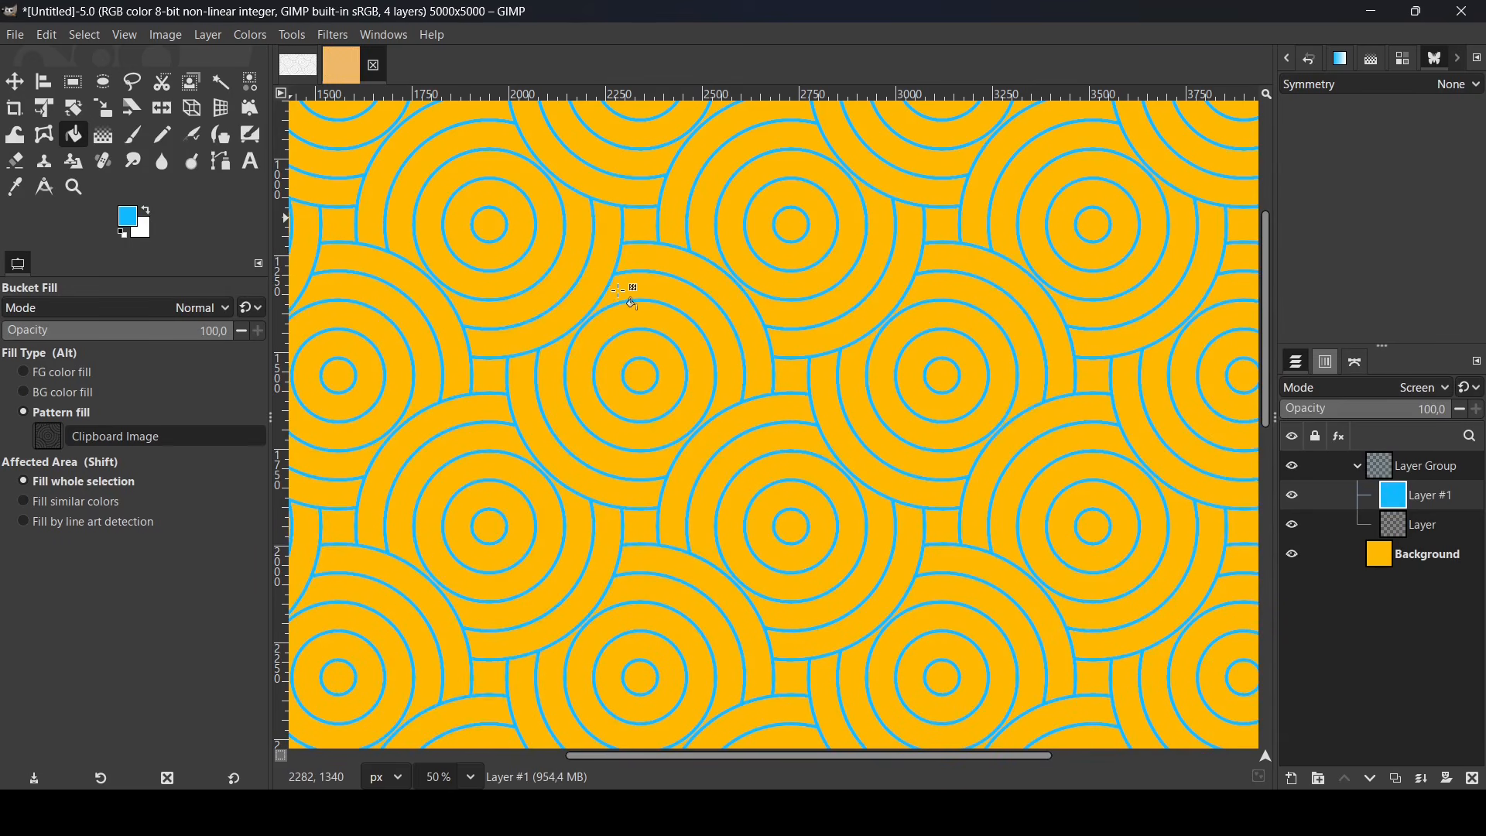